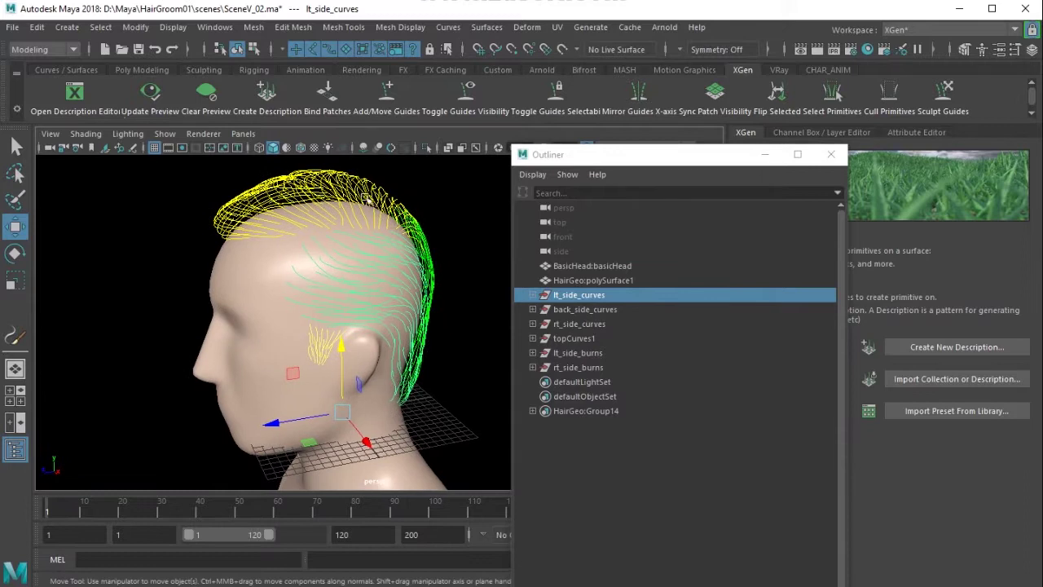
- Isolate the back, right-side, top and sideburn curve groups in turn to examine them, then restore the full scene
click(425, 148)
click(581, 309)
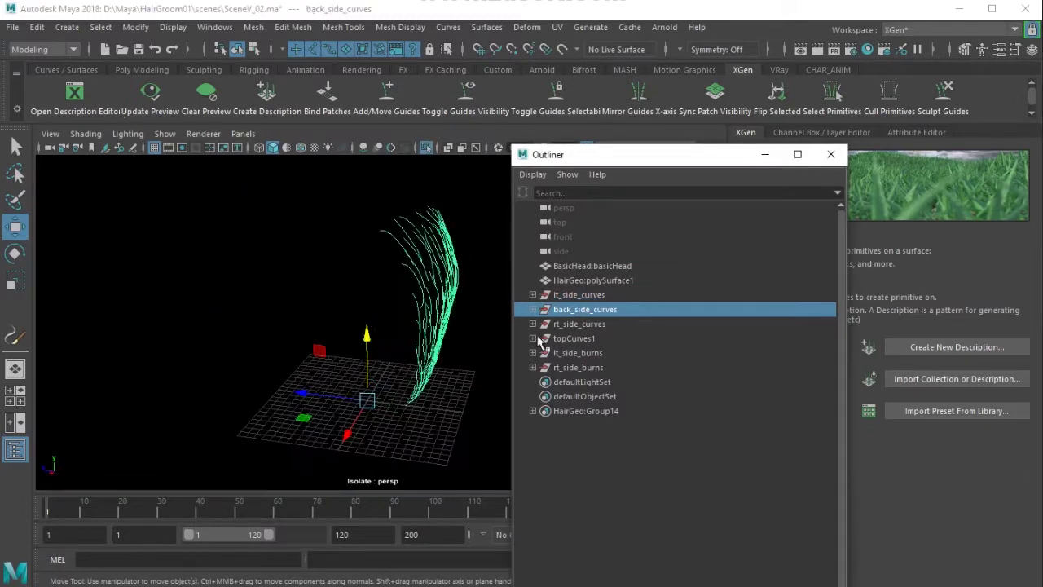
click(590, 324)
alt+drag(430, 357, 388, 364)
click(570, 340)
alt+drag(448, 342, 231, 304)
drag(600, 354, 601, 368)
alt+drag(330, 369, 350, 350)
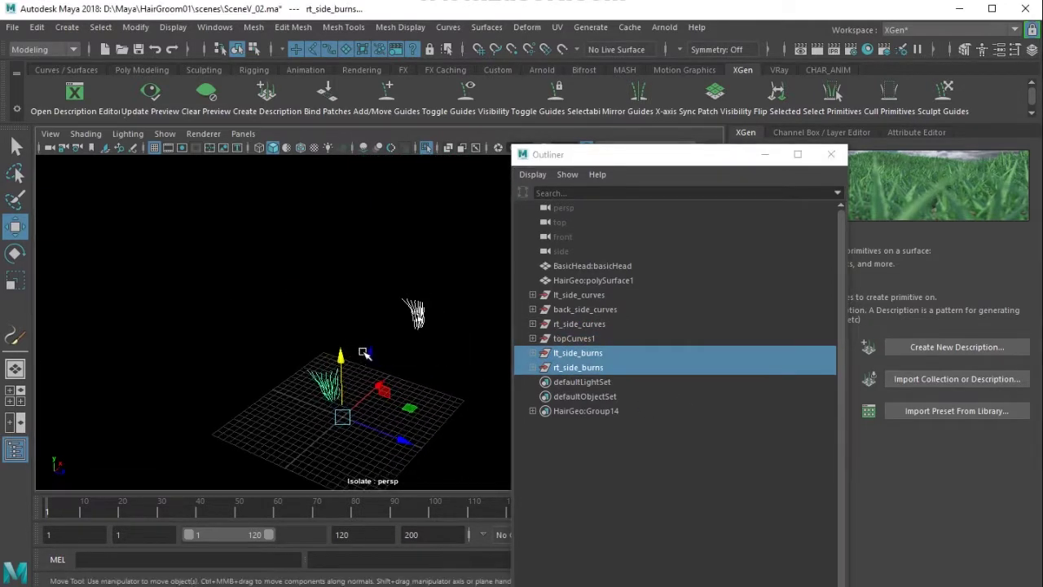
click(425, 147)
alt+drag(440, 245, 451, 260)
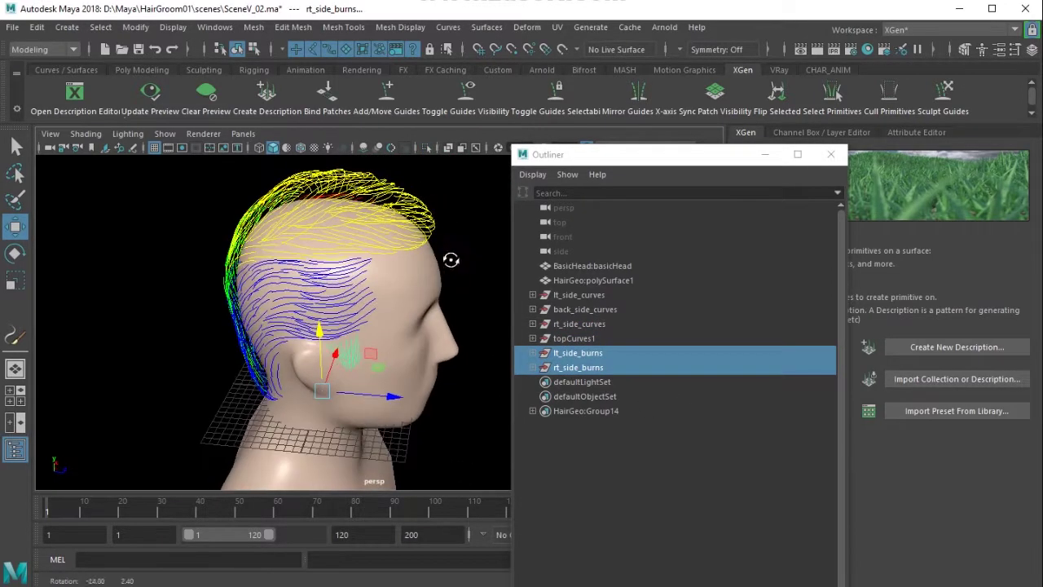
- Minimize the Outliner and examine up close how the red side hair curves meet the head's surface
click(766, 154)
alt+drag(331, 342, 463, 413)
scroll(351, 277, up, 3)
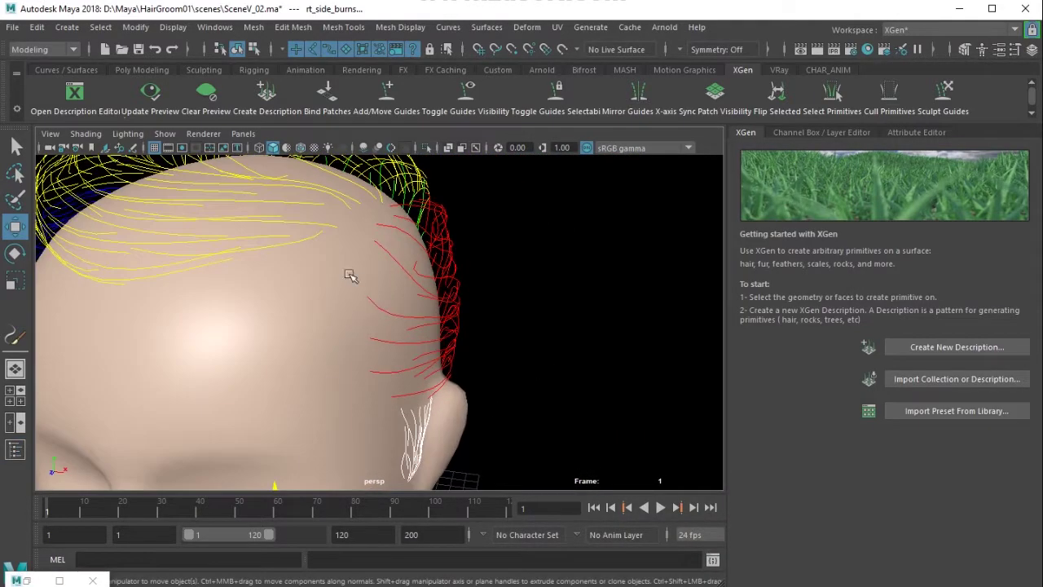
click(386, 256)
alt+drag(387, 256, 410, 340)
scroll(411, 341, up, 3)
scroll(404, 316, up, 1)
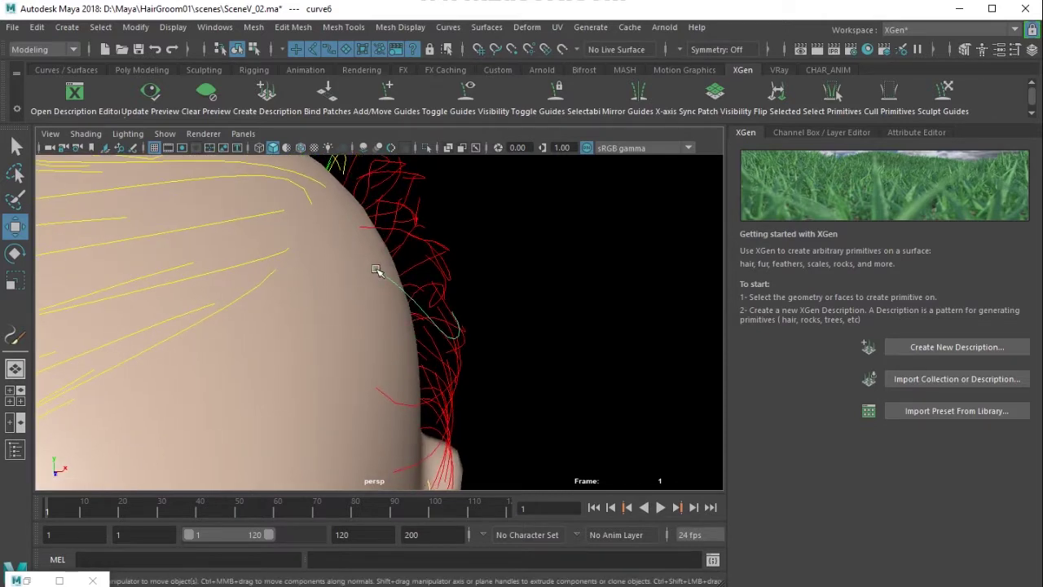
alt+drag(377, 270, 419, 314)
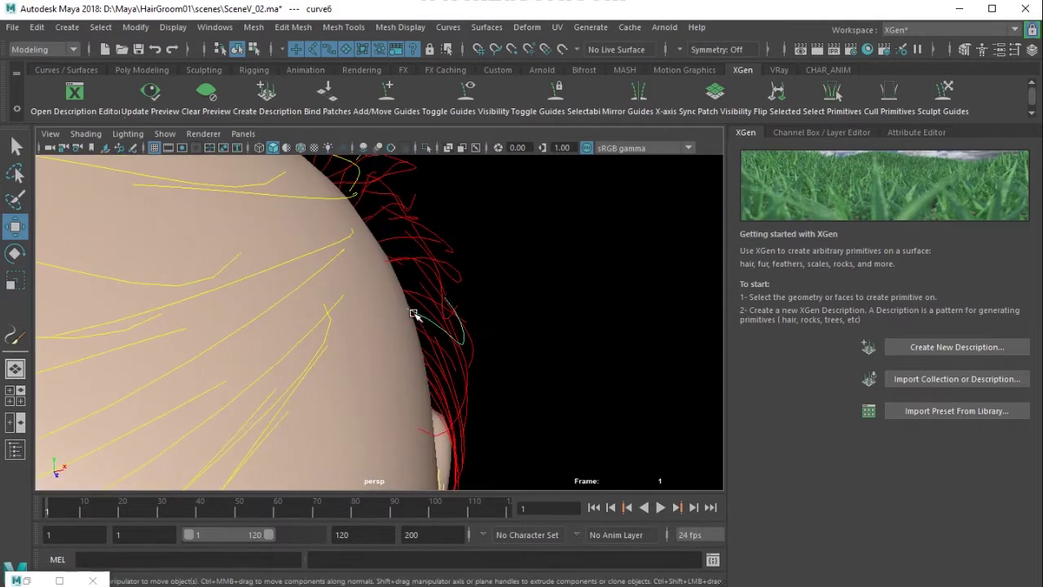
click(379, 331)
key(f)
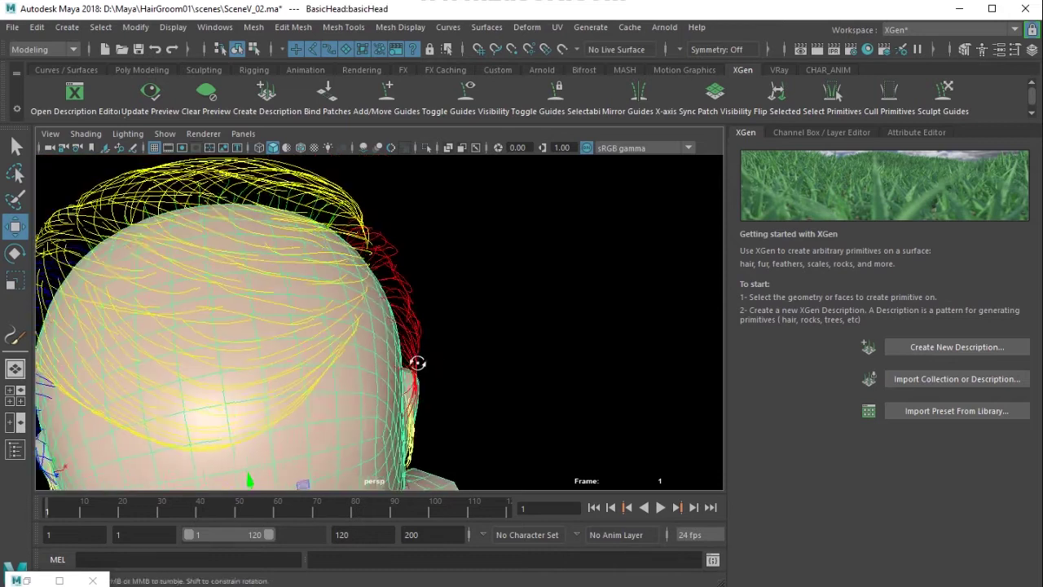
click(564, 345)
scroll(476, 387, down, 5)
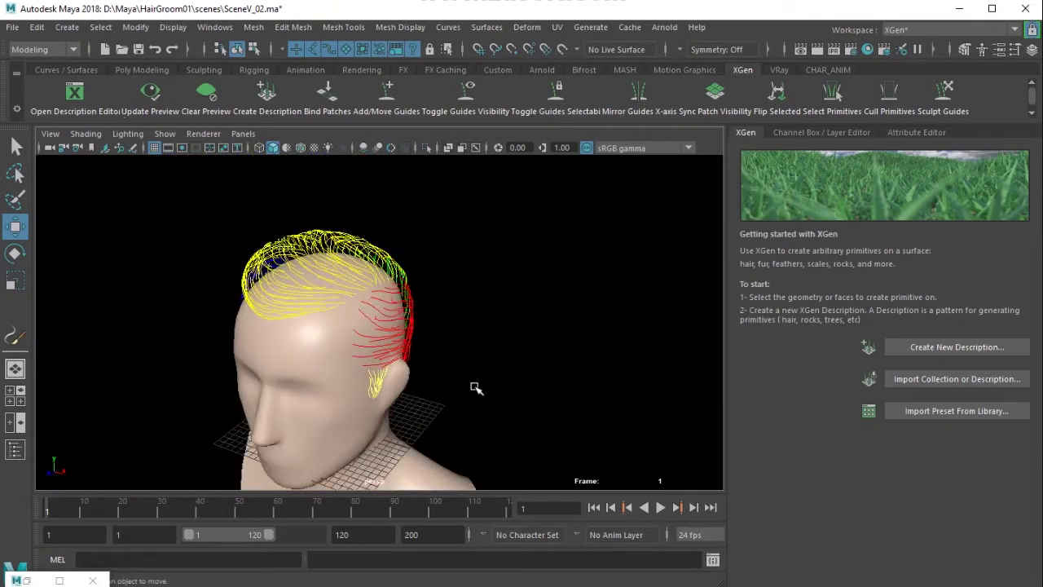
alt+middle_drag(476, 386, 533, 342)
alt+drag(533, 342, 525, 327)
alt+middle_drag(523, 328, 529, 321)
- Switch to the UV Editing workspace and display the head mesh's UV layout in the UV Editor
click(387, 416)
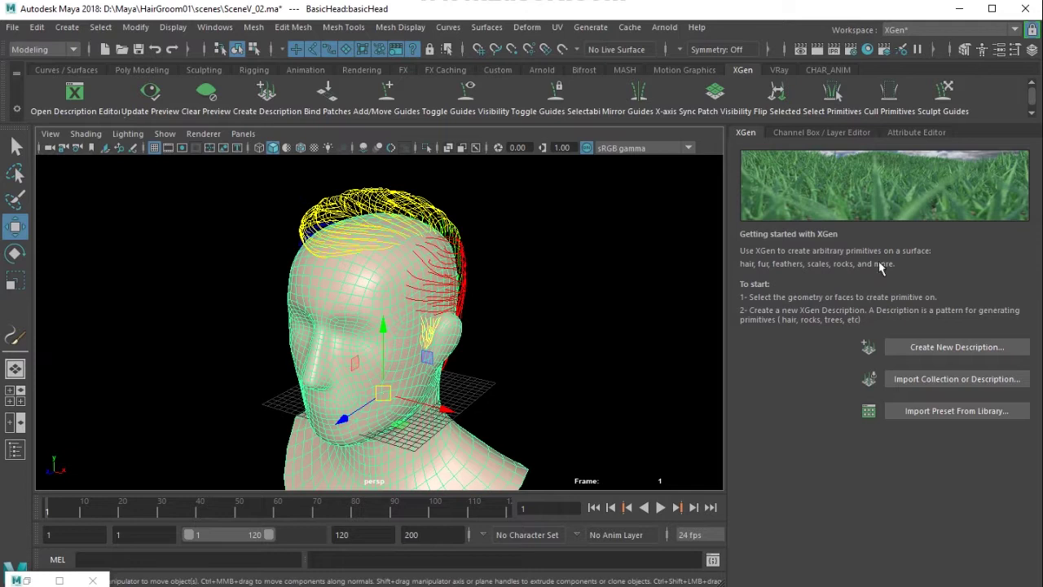
click(913, 32)
click(915, 128)
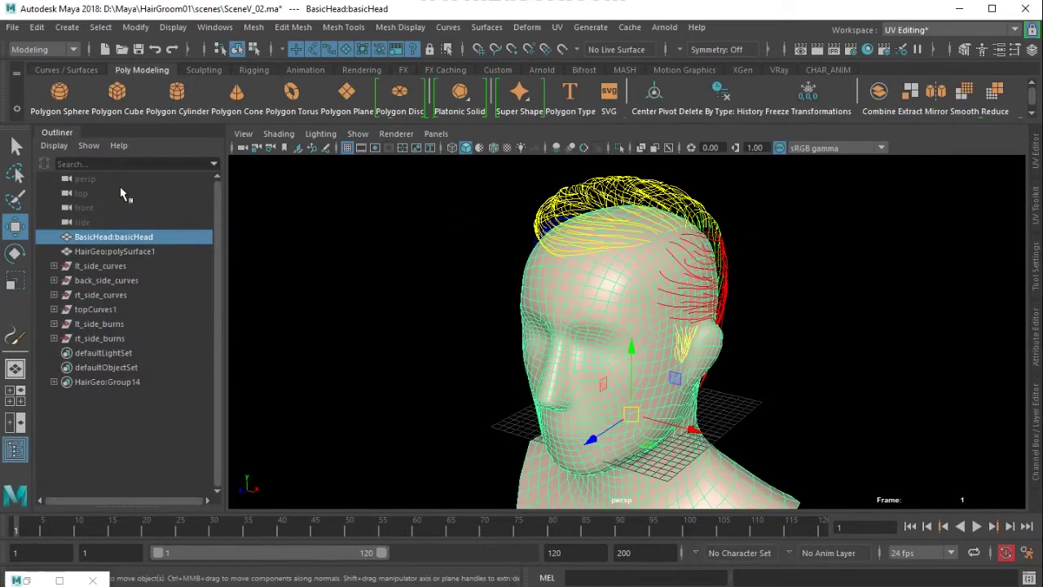
double_click(63, 133)
click(1036, 158)
click(419, 400)
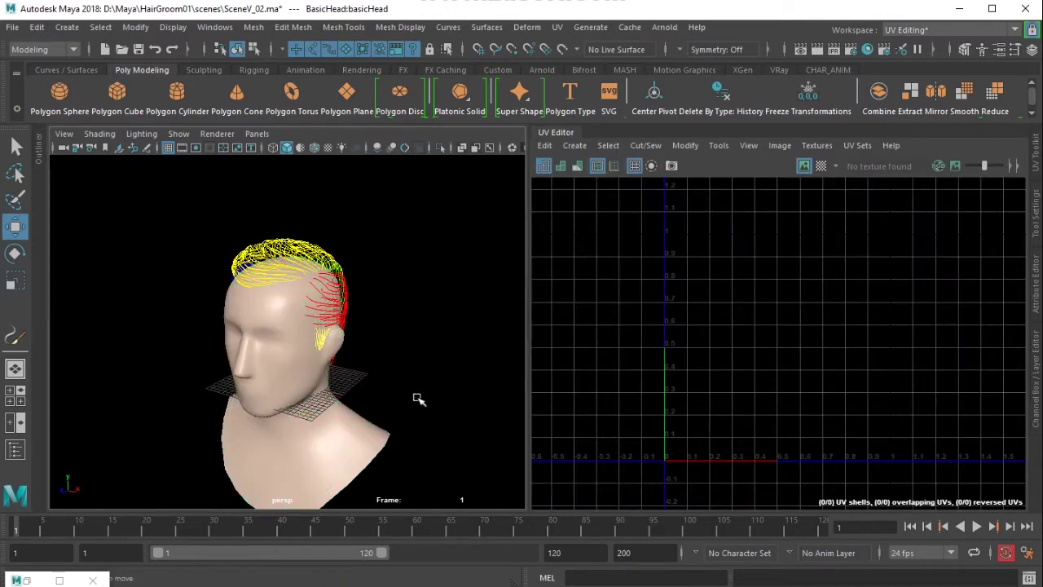
click(238, 398)
scroll(813, 372, up, 3)
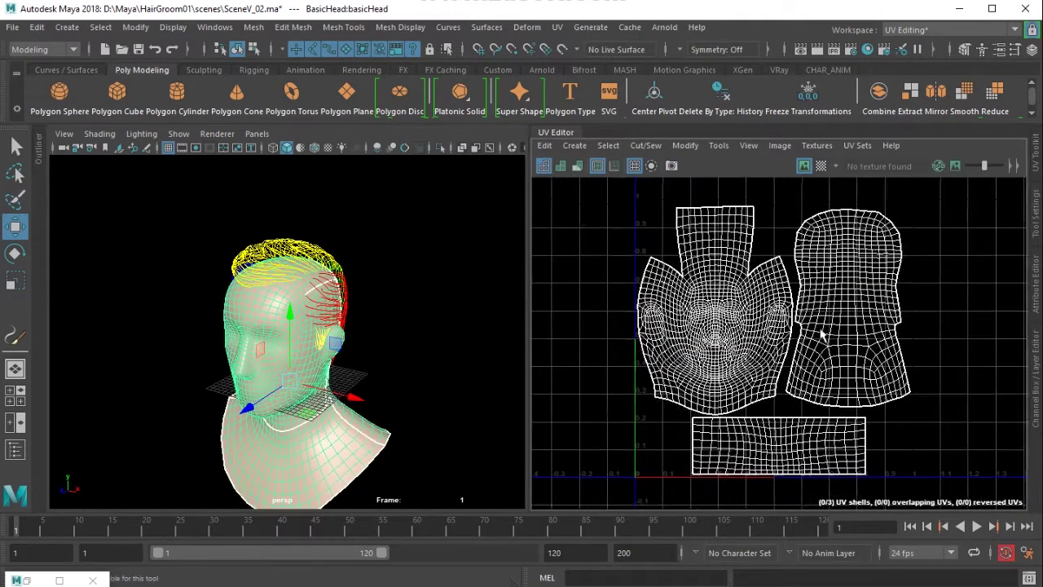
- Show the checker map on the head and select all its UVs to examine the layout within the 0-1 tile
click(821, 166)
scroll(854, 316, down, 1)
right_drag(648, 288, 781, 280)
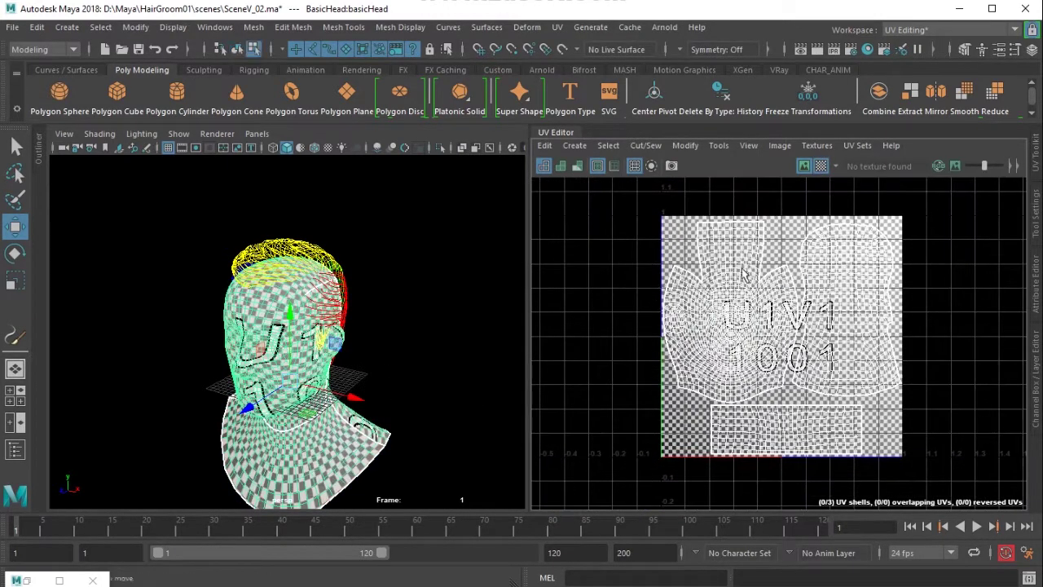
drag(633, 207, 925, 481)
scroll(733, 311, up, 1)
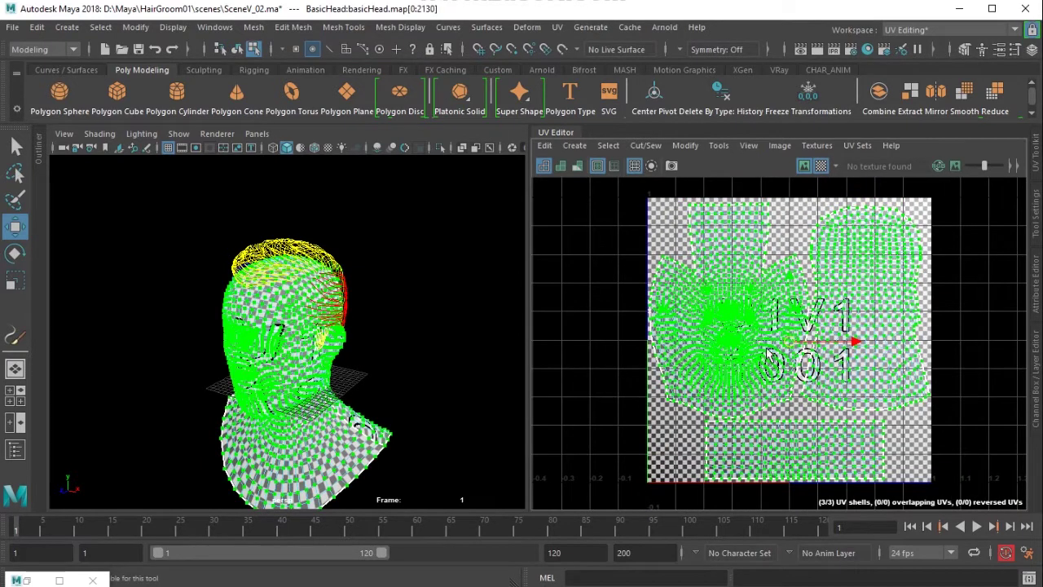
key(r)
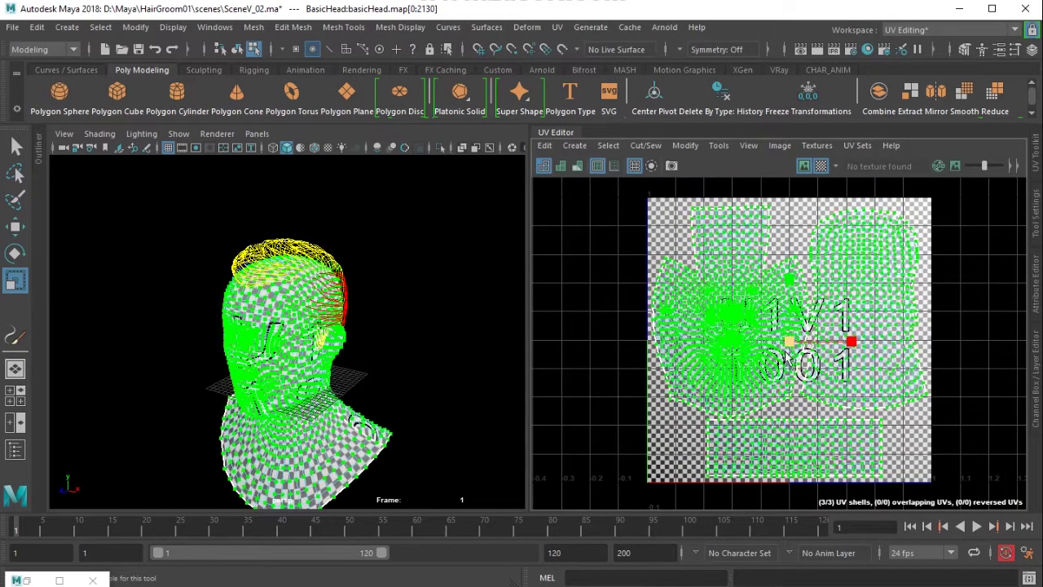
alt+middle_drag(789, 346, 779, 448)
scroll(892, 420, up, 4)
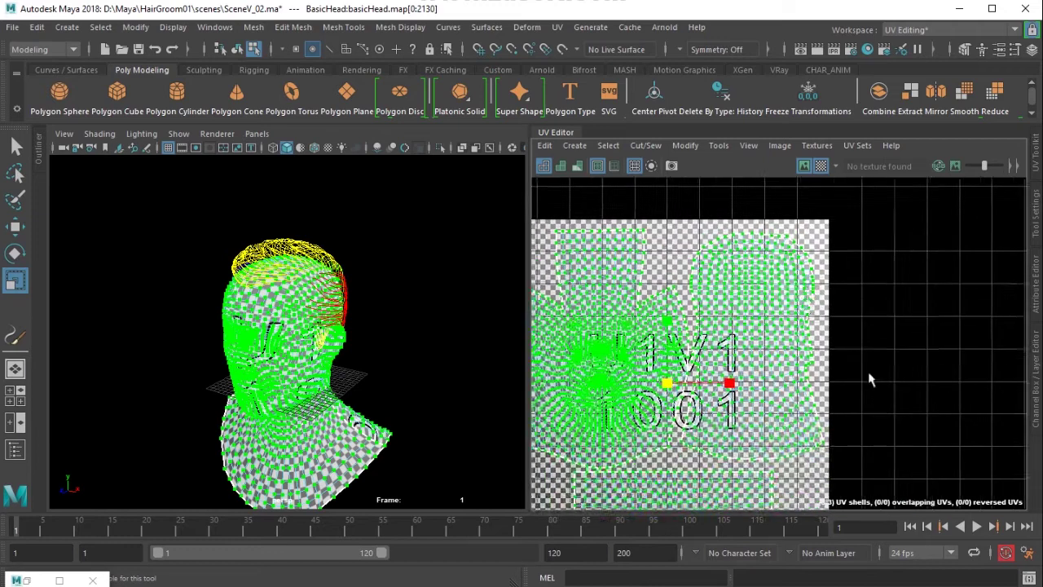
- Return the head mesh to object mode, hide the UV Editor and deselect the mesh
key(F8)
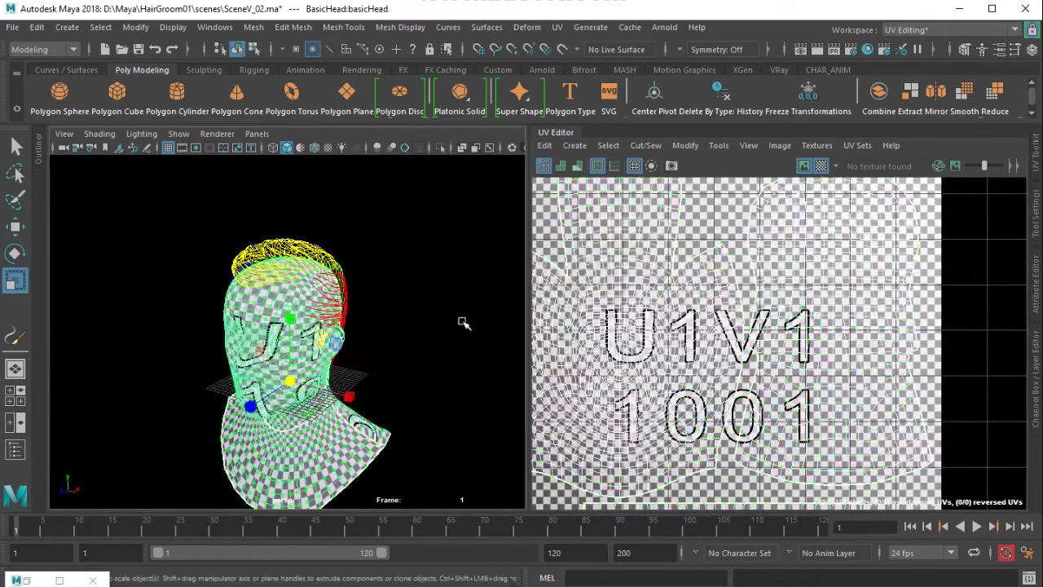
key(f)
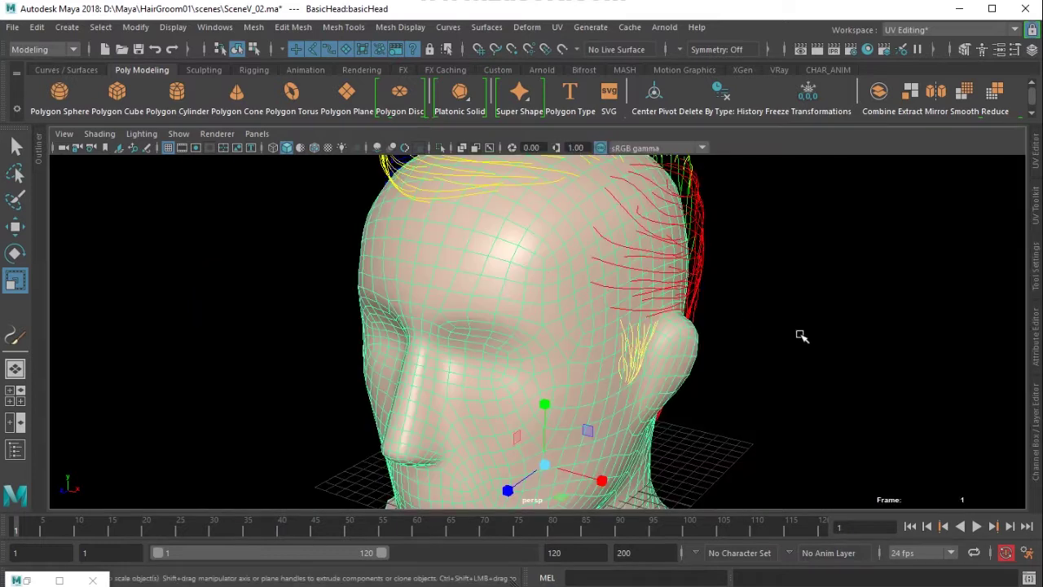
click(798, 337)
alt+drag(799, 338, 435, 337)
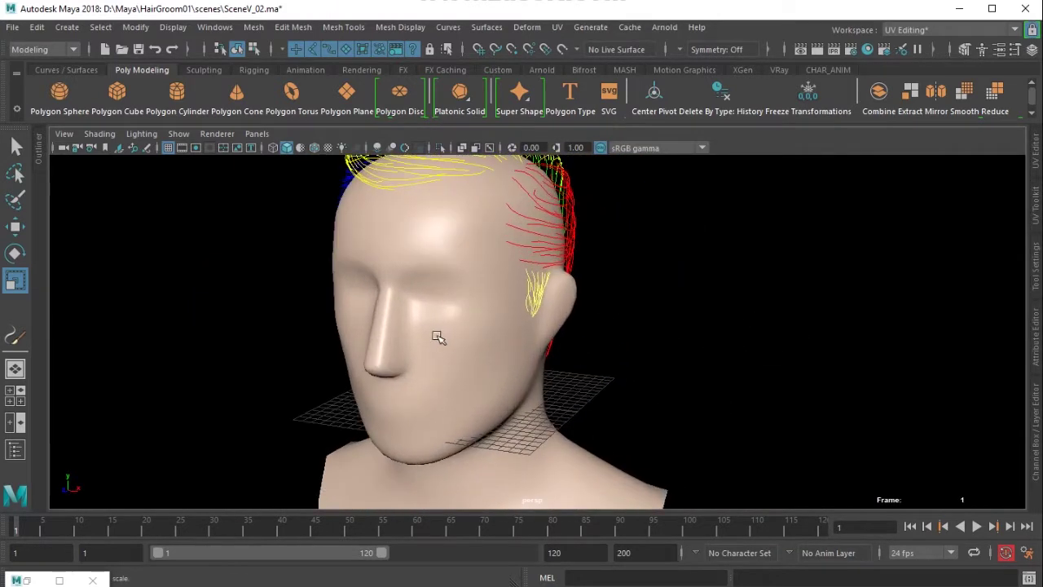
- Show the head mesh's transform values and freeze its transformations
click(435, 338)
click(231, 30)
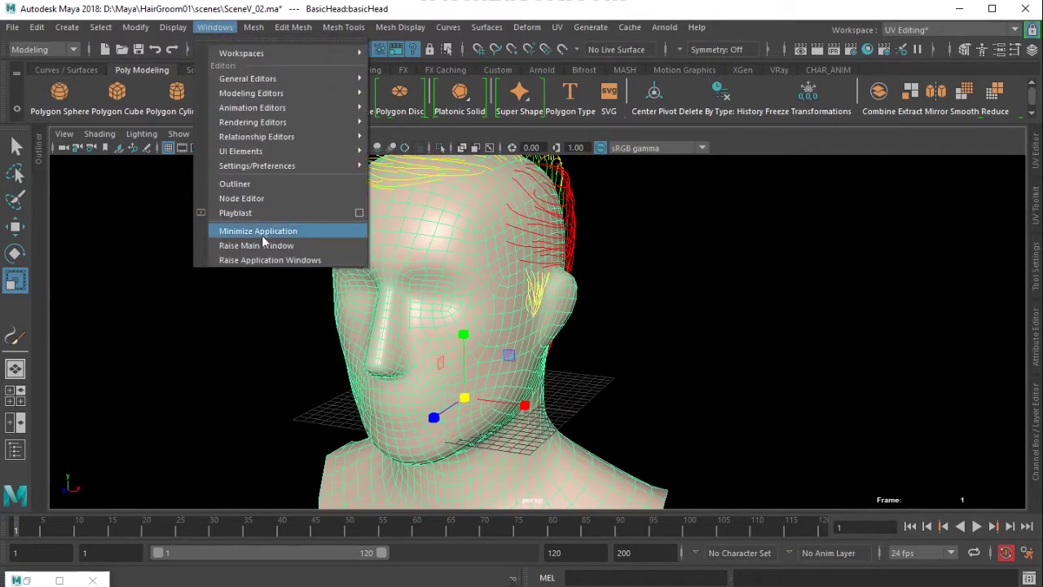
click(271, 184)
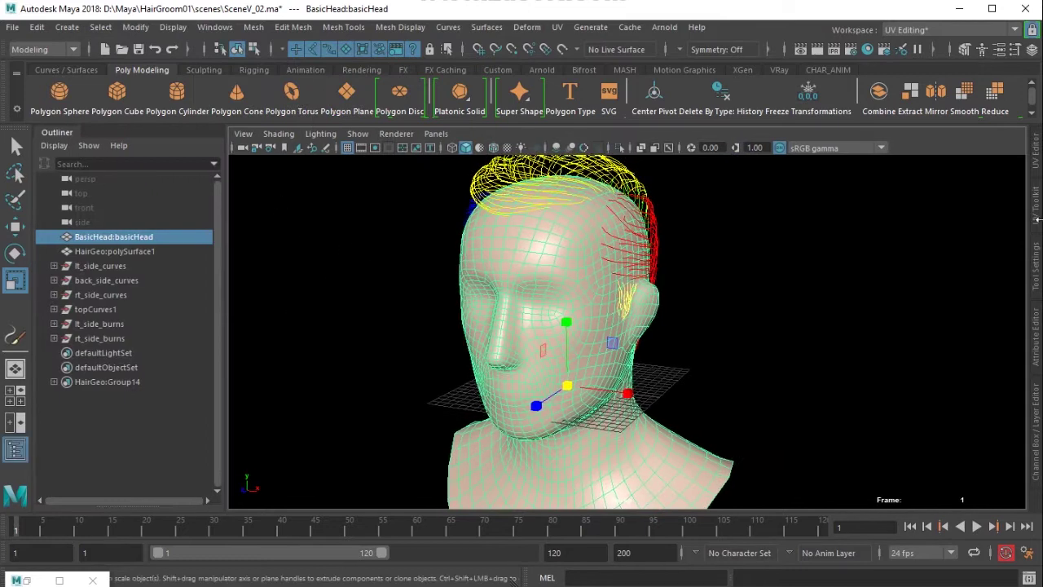
click(1037, 456)
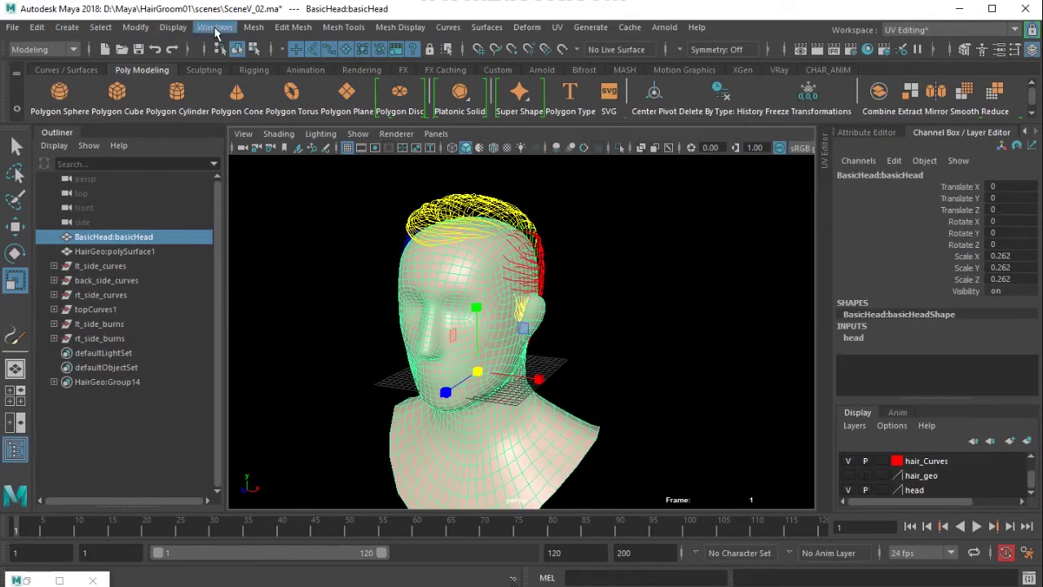
click(135, 27)
click(187, 93)
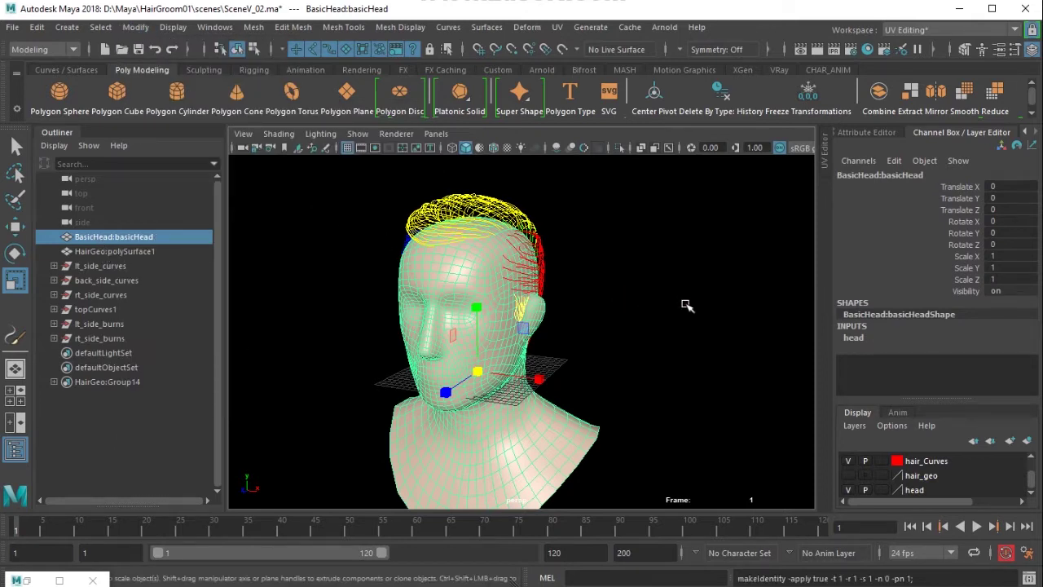
- Switch back to the XGen workspace and close the floating Outliner
alt+drag(682, 305, 613, 316)
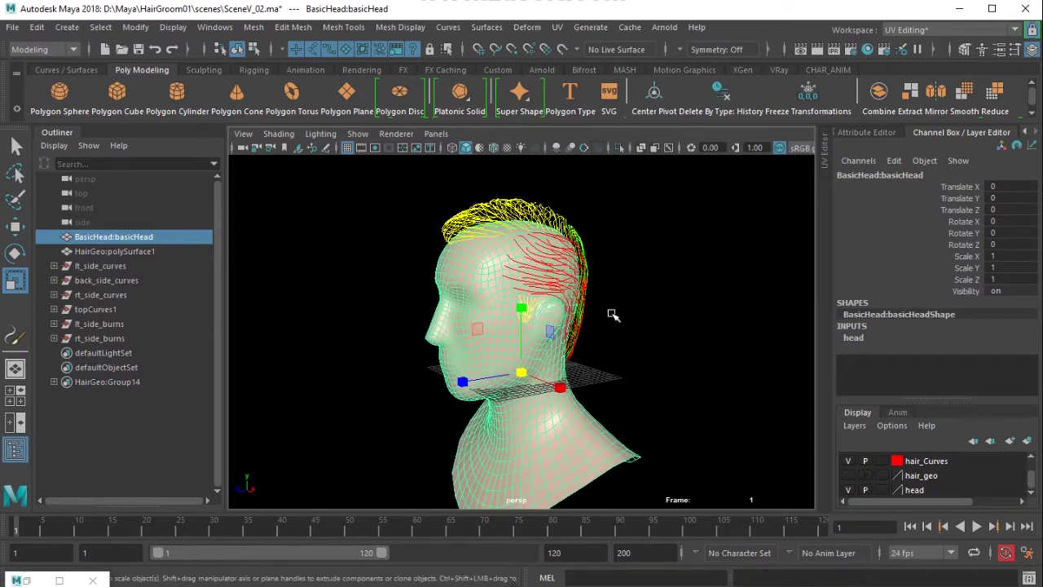
alt+drag(613, 316, 652, 320)
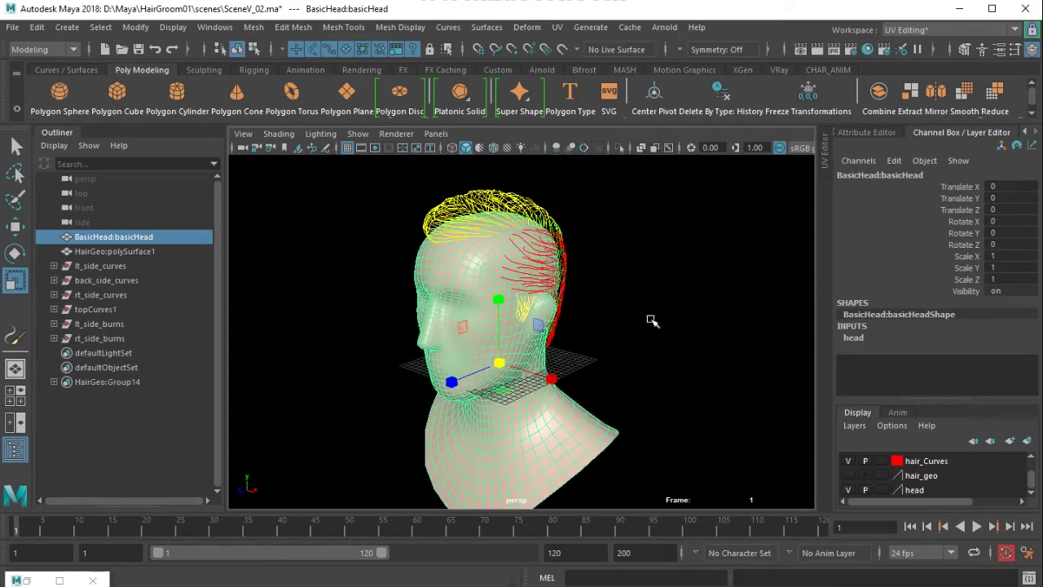
alt+right_drag(652, 321, 690, 321)
alt+drag(706, 285, 706, 270)
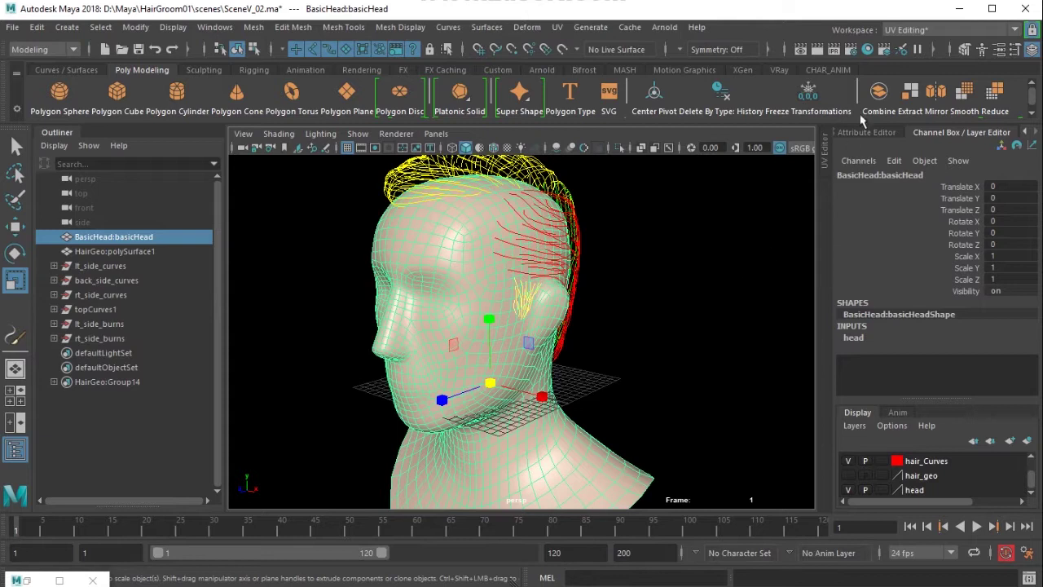
click(901, 29)
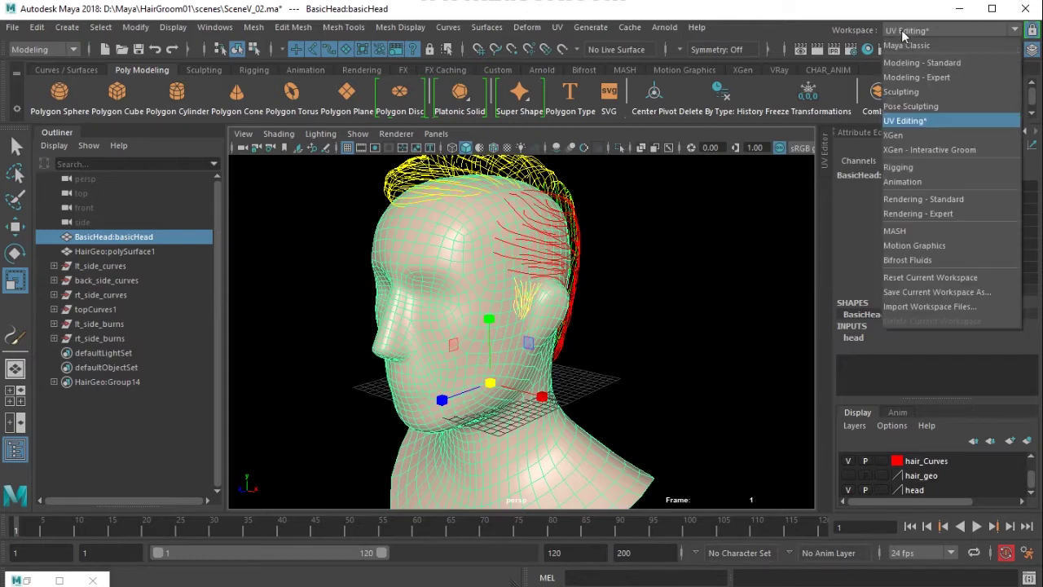
click(905, 135)
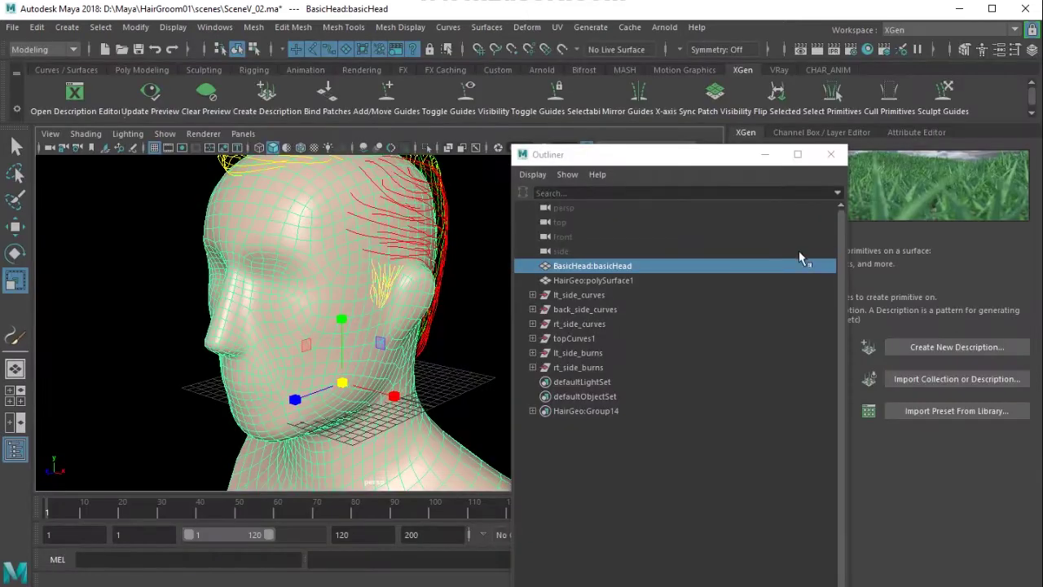
click(831, 154)
alt+right_drag(508, 339, 414, 330)
alt+drag(413, 330, 455, 338)
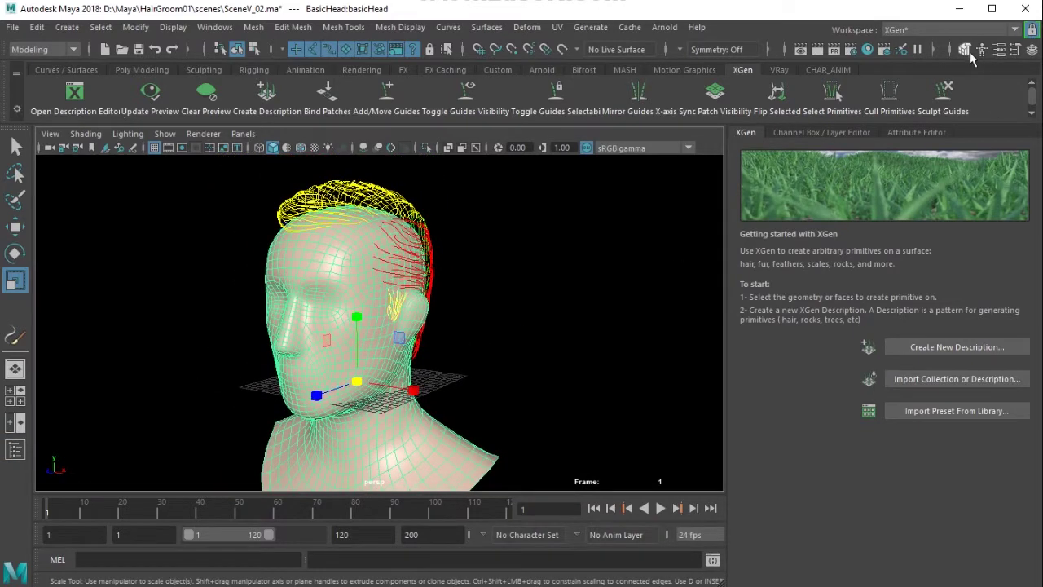
click(959, 30)
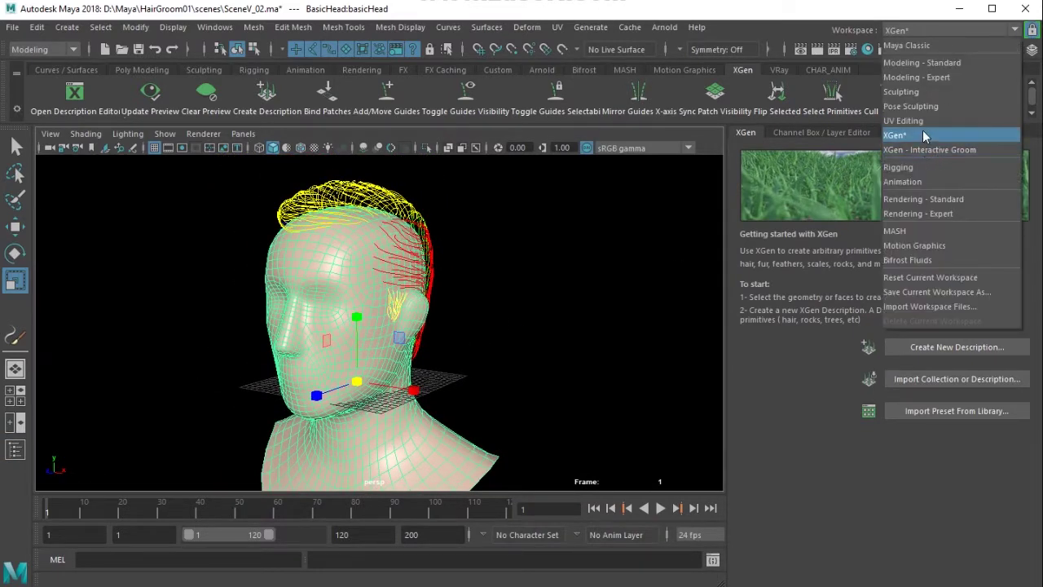
click(601, 285)
scroll(531, 307, up, 1)
alt+middle_drag(532, 307, 552, 314)
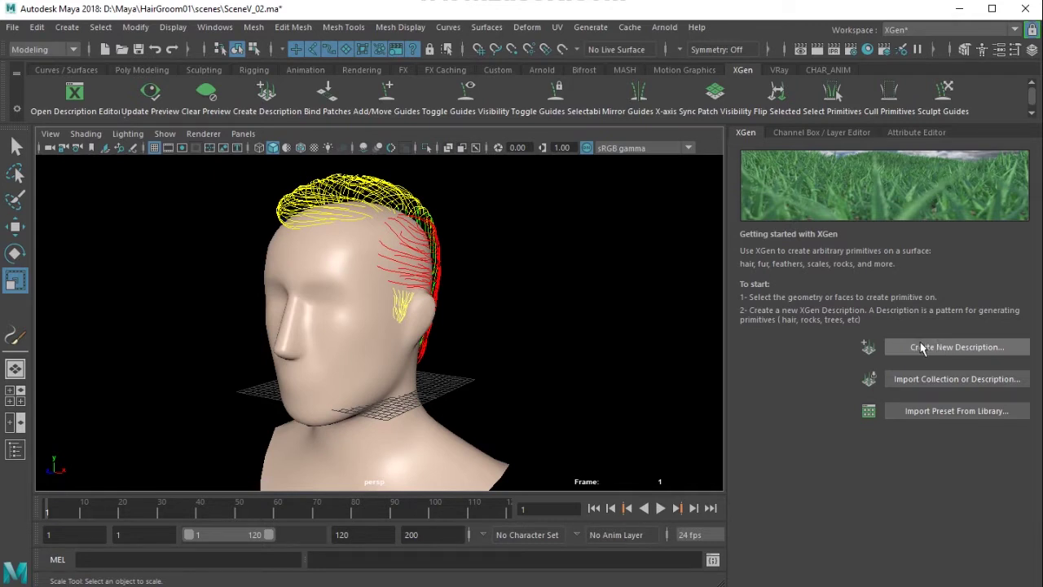
- Start a new XGen description on the head mesh and name its new collection MaleHair
click(375, 351)
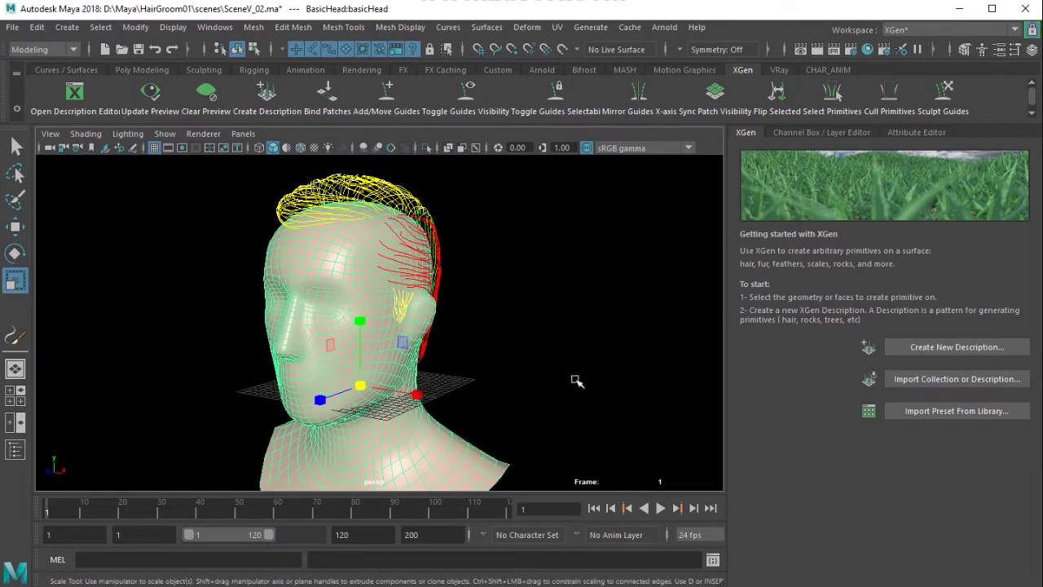
click(941, 349)
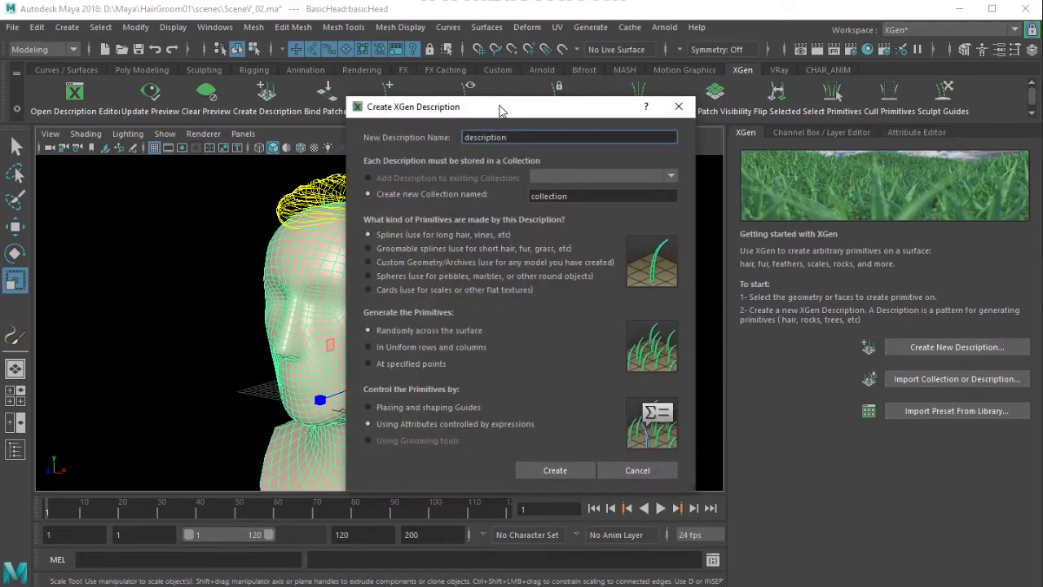
drag(513, 115, 581, 111)
drag(660, 189, 489, 189)
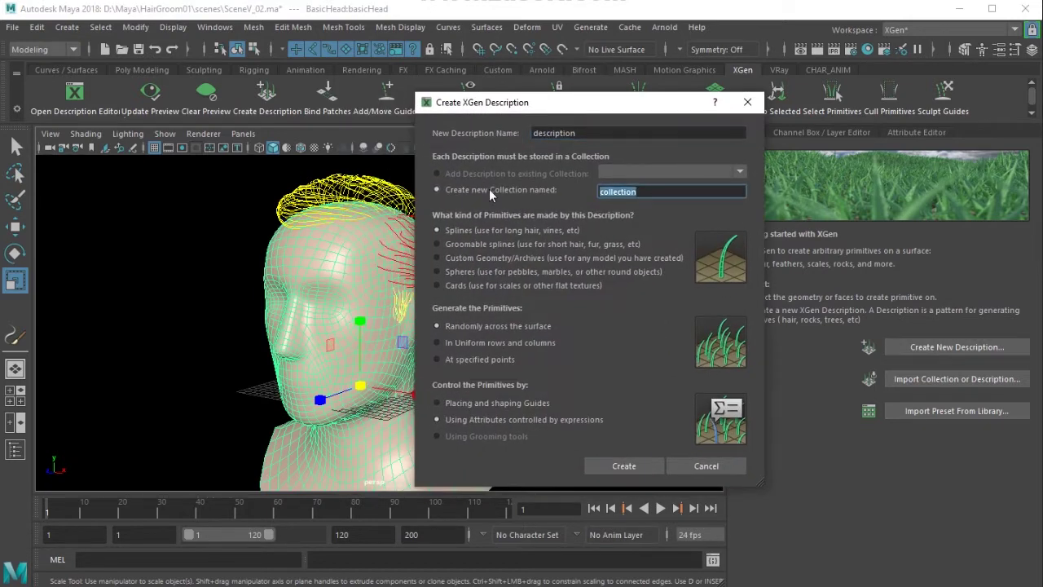
text(MaleHair)
- Name the description topHair, control its primitives by placing and shaping guides, and create it
double_click(554, 133)
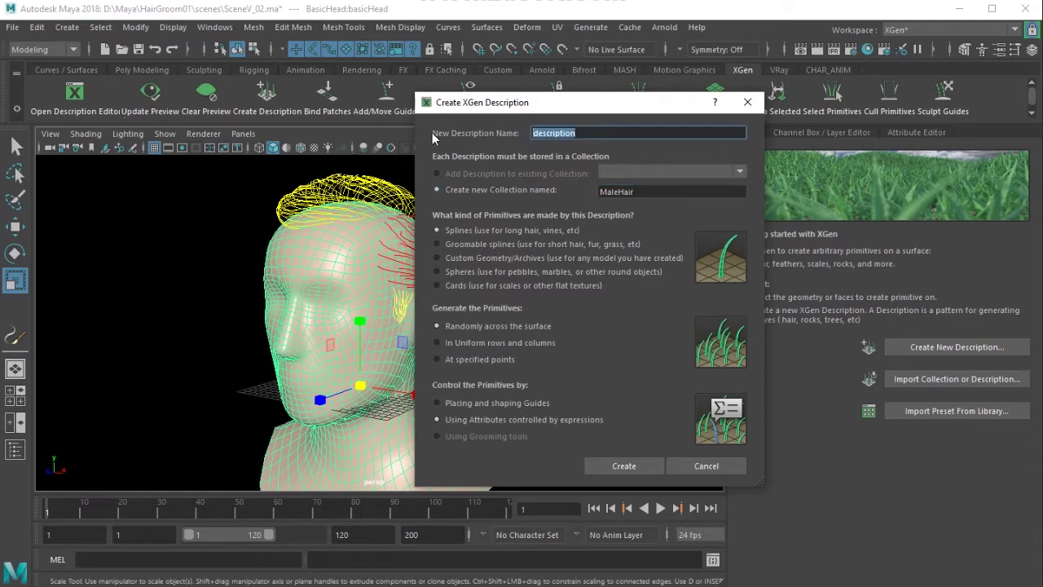
drag(532, 105, 660, 109)
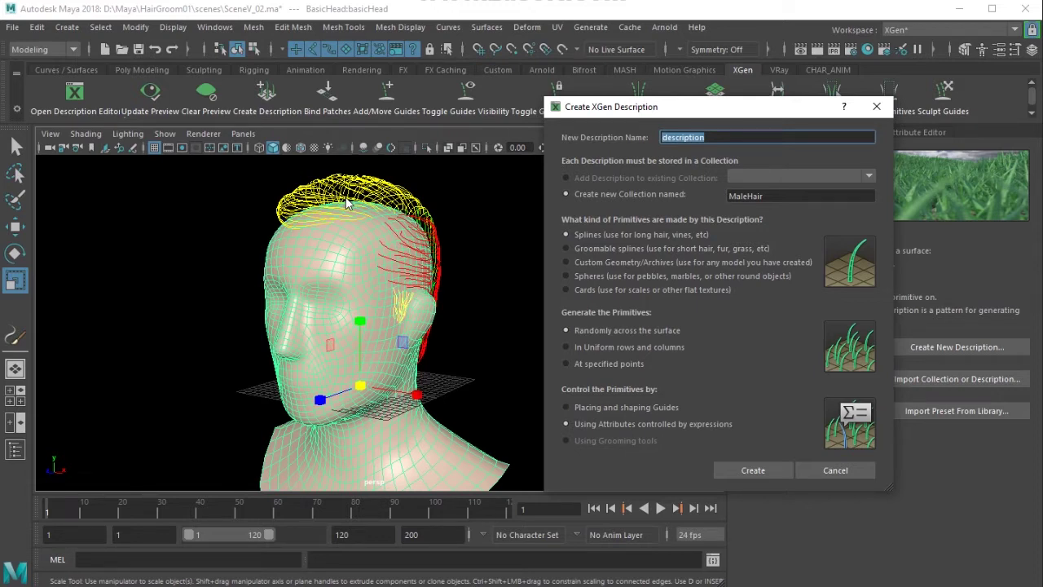
text(topHair)
click(611, 406)
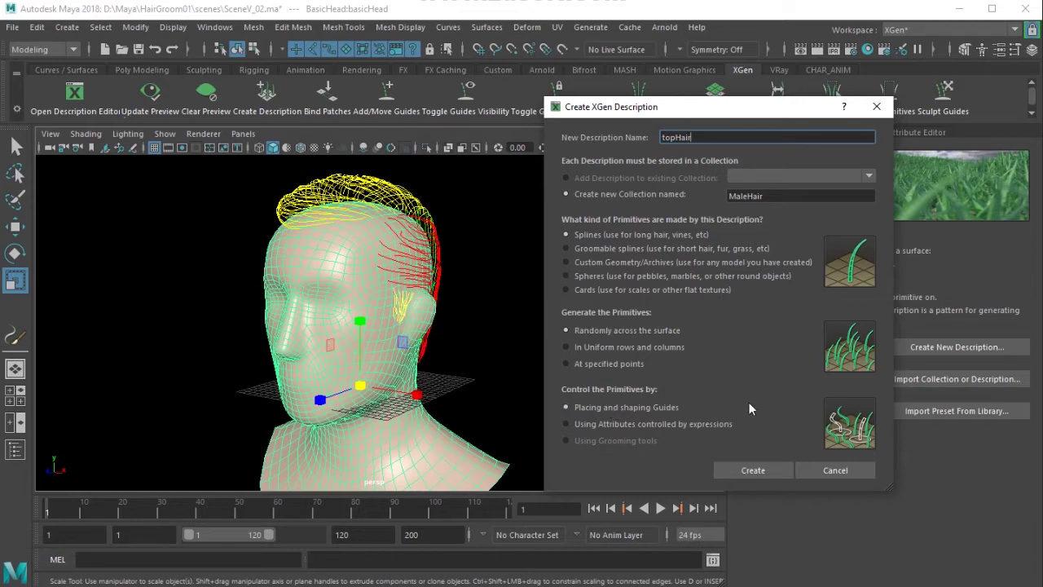
click(747, 467)
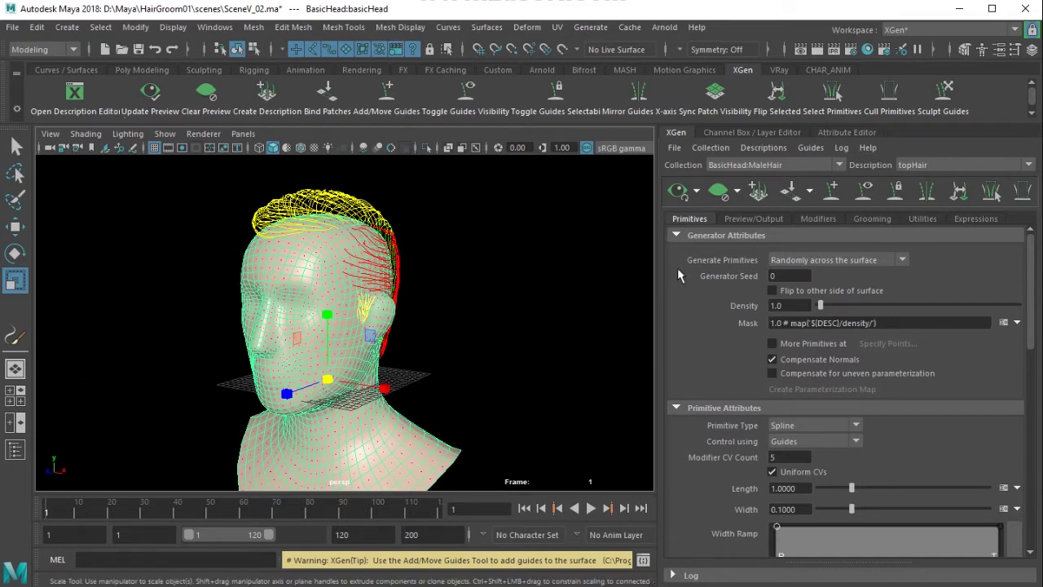
- Show the display layers and hide the sideBurns, rt_curves, back_curves and hair_Curves layers
click(753, 132)
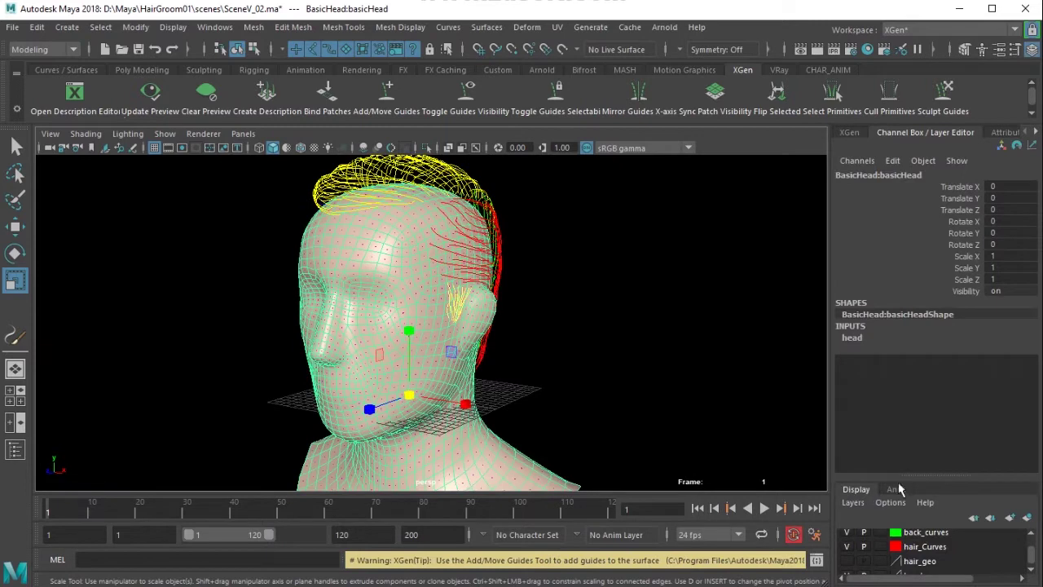
drag(905, 475, 912, 310)
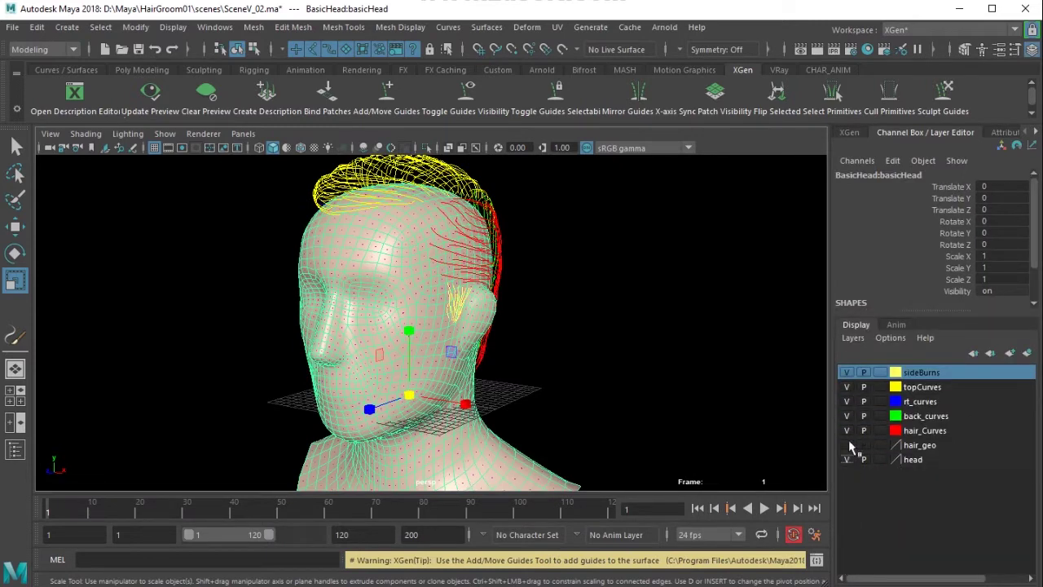
click(846, 373)
click(846, 401)
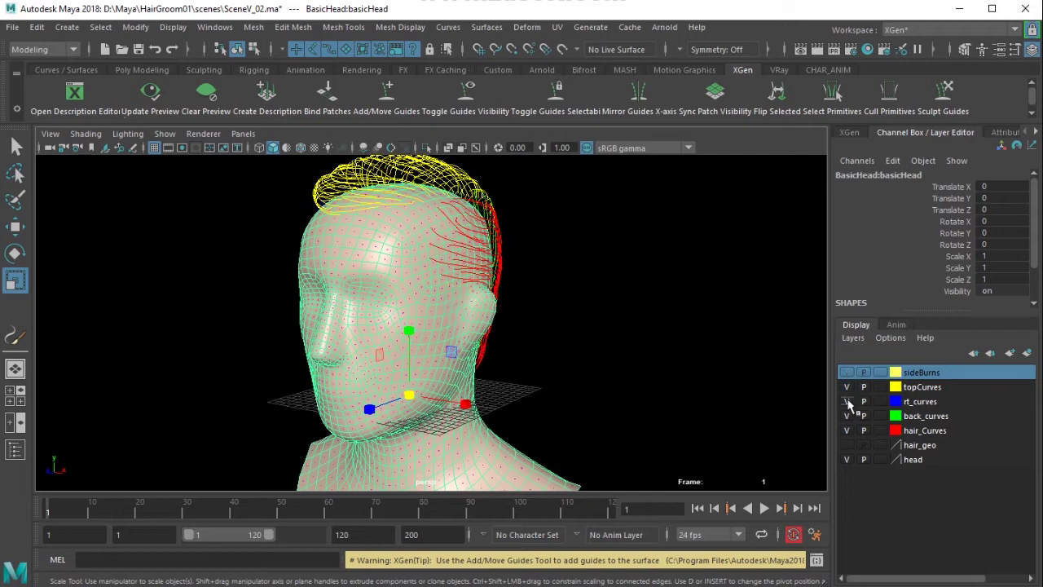
click(846, 415)
click(847, 431)
- Select all the top hair curves while excluding the head mesh from the selection
alt+drag(681, 343, 598, 310)
alt+middle_drag(599, 310, 521, 378)
alt+drag(651, 324, 705, 324)
click(576, 383)
alt+drag(575, 382, 589, 331)
drag(215, 192, 575, 331)
ctrl+drag(236, 326, 571, 383)
alt+drag(603, 371, 494, 367)
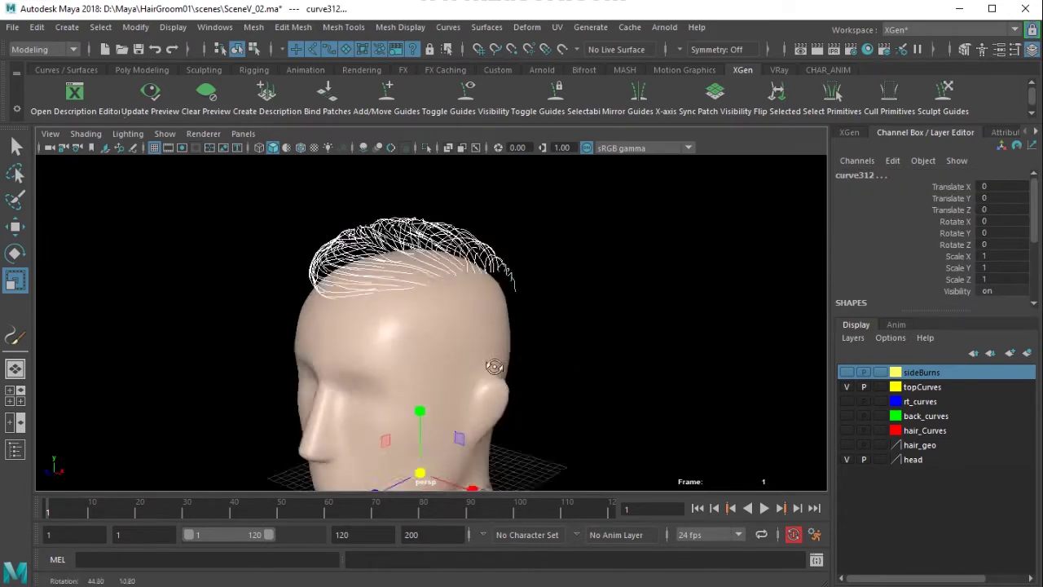
- Switch to the Move tool and select only the rearmost top curve to examine its pivot position
alt+right_drag(494, 367, 578, 382)
alt+drag(577, 382, 578, 347)
key(w)
alt+drag(461, 352, 552, 368)
alt+drag(581, 312, 579, 275)
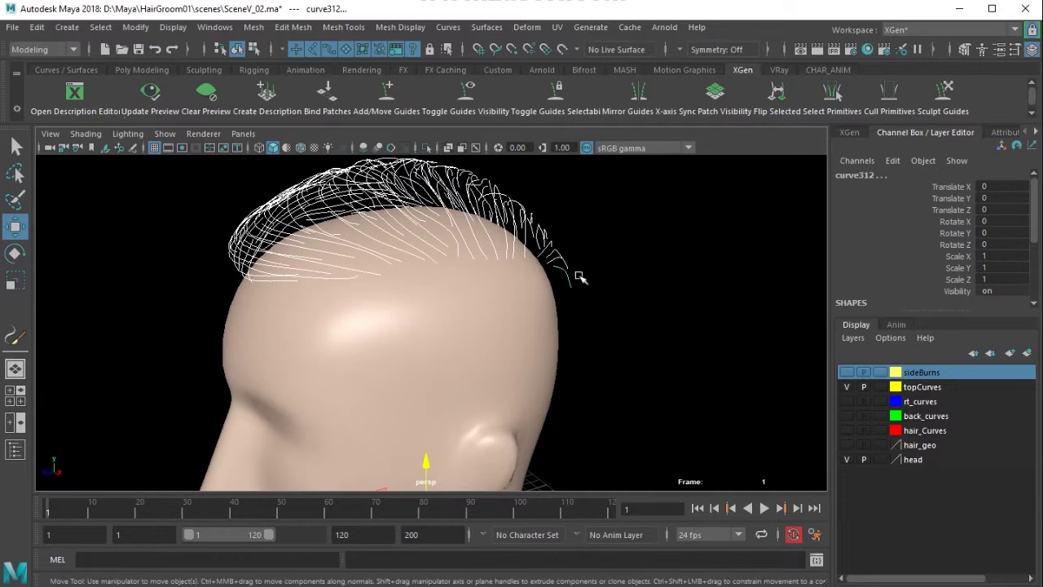
click(630, 293)
click(571, 282)
scroll(582, 336, down, 4)
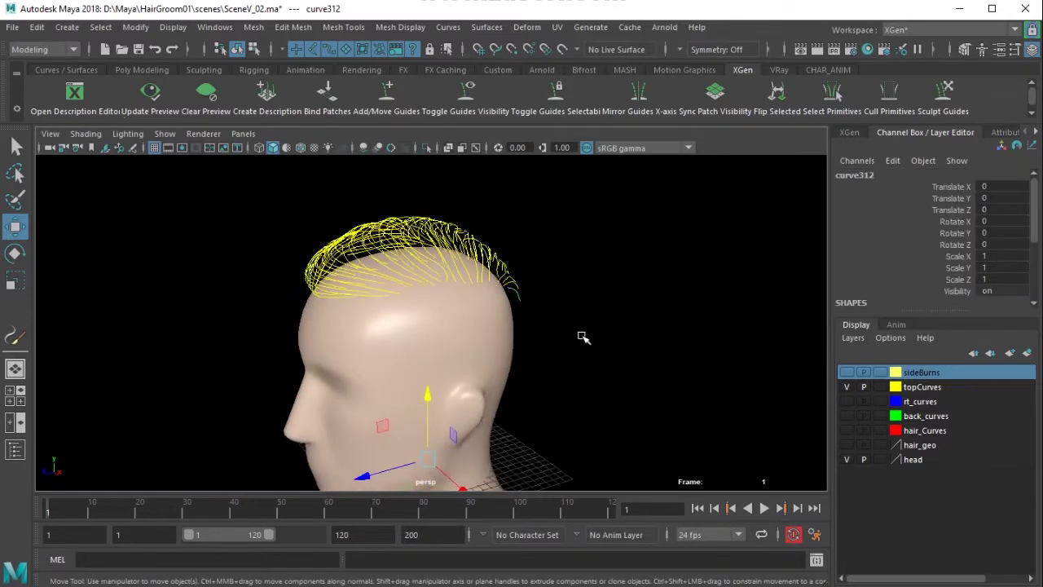
- Select the whole set of top hair curves again, leaving out the head mesh
alt+middle_drag(387, 468, 410, 370)
alt+middle_drag(535, 252, 507, 354)
scroll(507, 354, up, 2)
alt+drag(508, 355, 598, 318)
drag(198, 162, 557, 334)
alt+drag(535, 372, 422, 352)
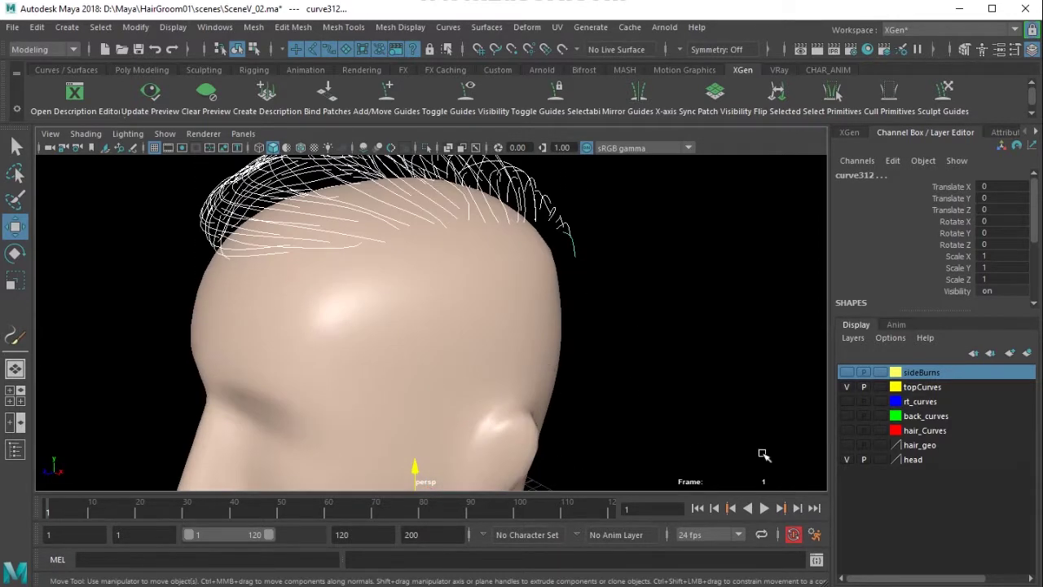
- Run the whole MEL script that moves each selected curve's pivot to its first control point, and close the Script Editor
click(816, 561)
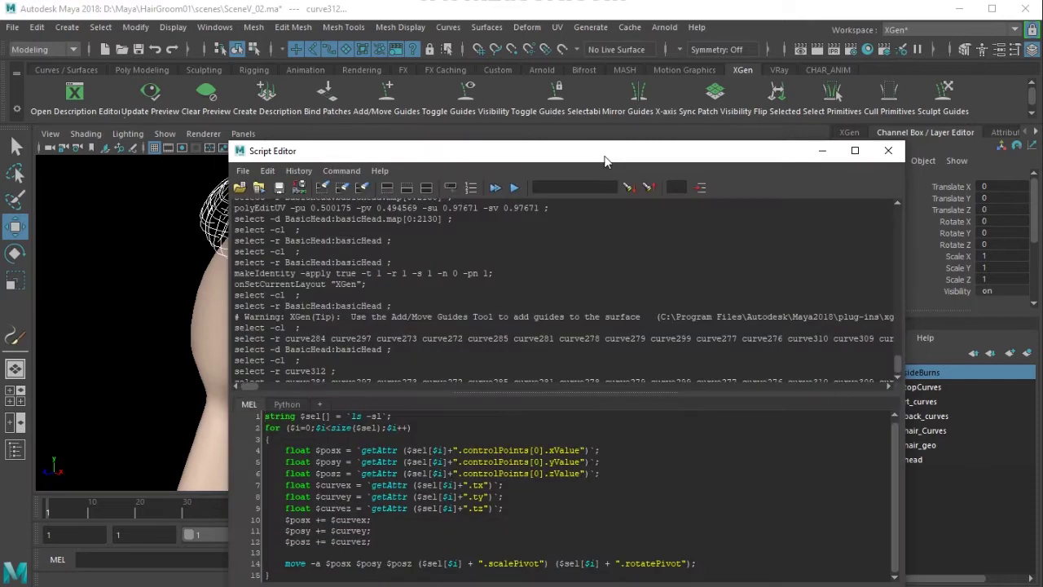
drag(605, 161, 835, 2)
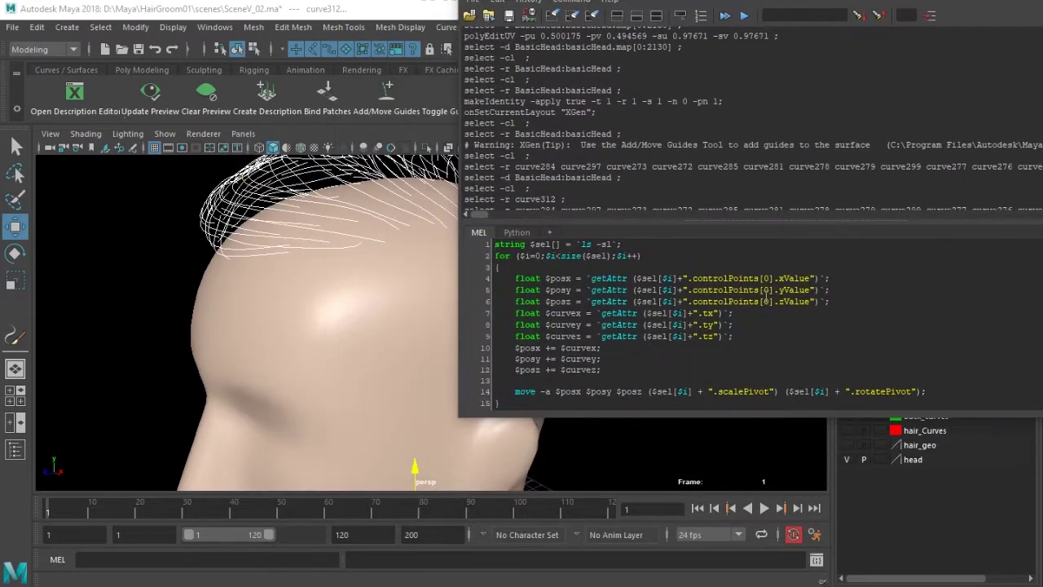
drag(935, 399, 502, 129)
alt+middle_drag(316, 237, 298, 288)
scroll(315, 281, down, 2)
click(744, 15)
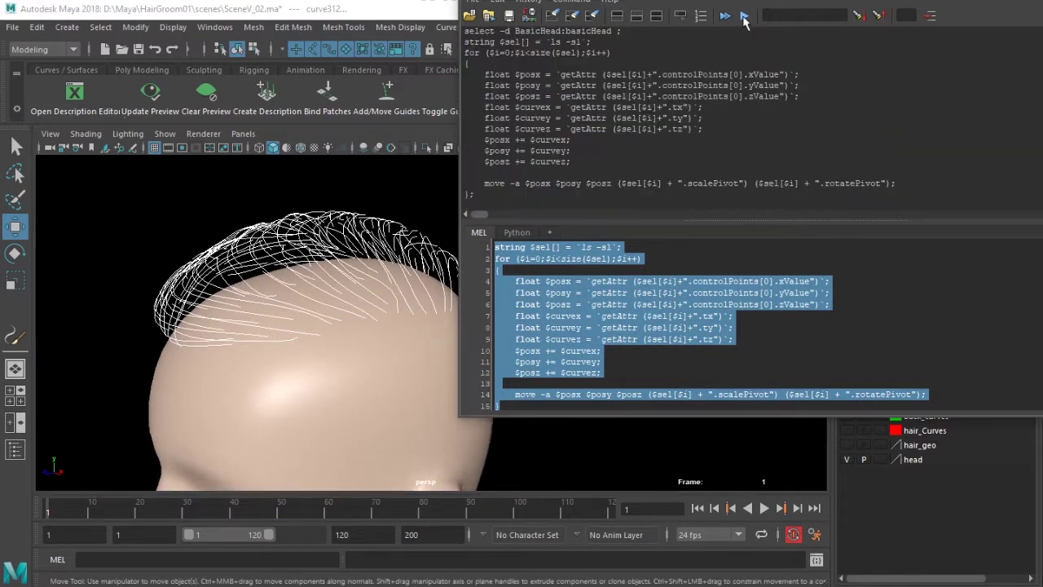
drag(1002, 2, 797, 61)
click(915, 54)
- Check the pivot placement on the top curves and clear the selection
alt+right_drag(596, 244, 668, 325)
click(669, 325)
click(519, 337)
alt+drag(555, 342, 524, 333)
click(524, 333)
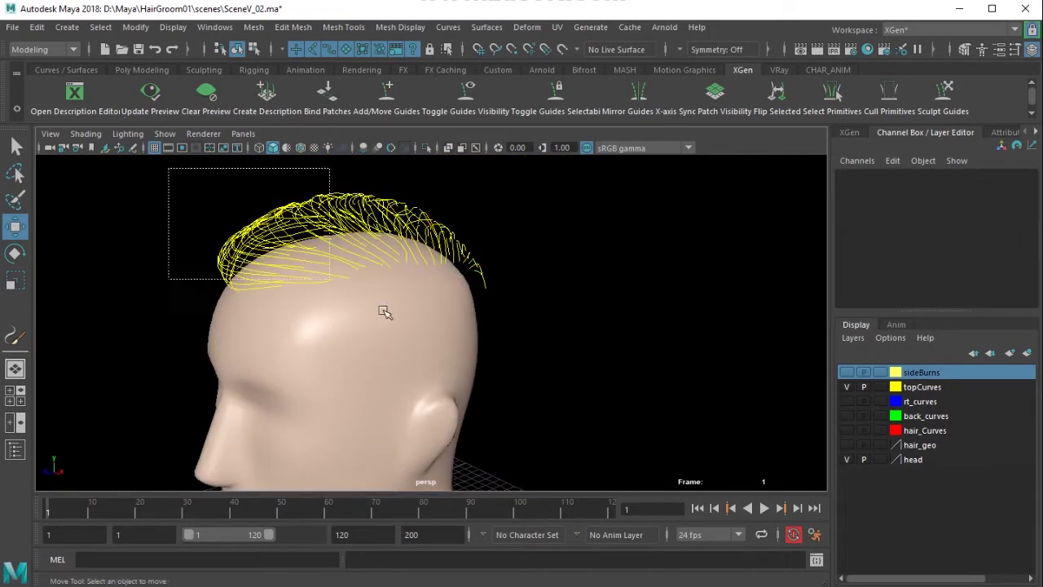
- Rebuild all the top hair curves uniformly with 2 spans and degree 3 Cubic, and deselect them
drag(207, 211, 596, 368)
ctrl+drag(548, 392, 458, 292)
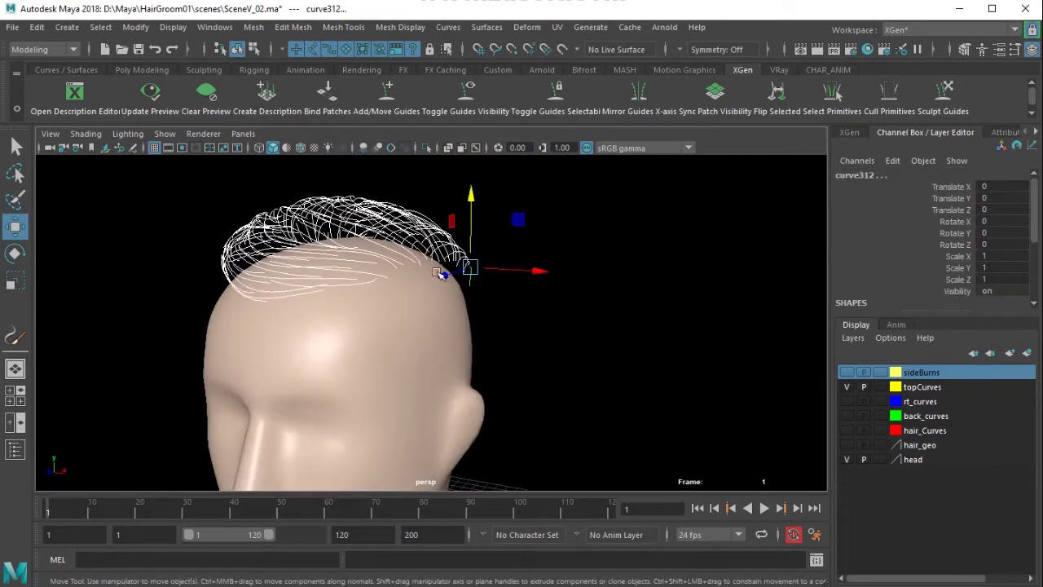
click(448, 27)
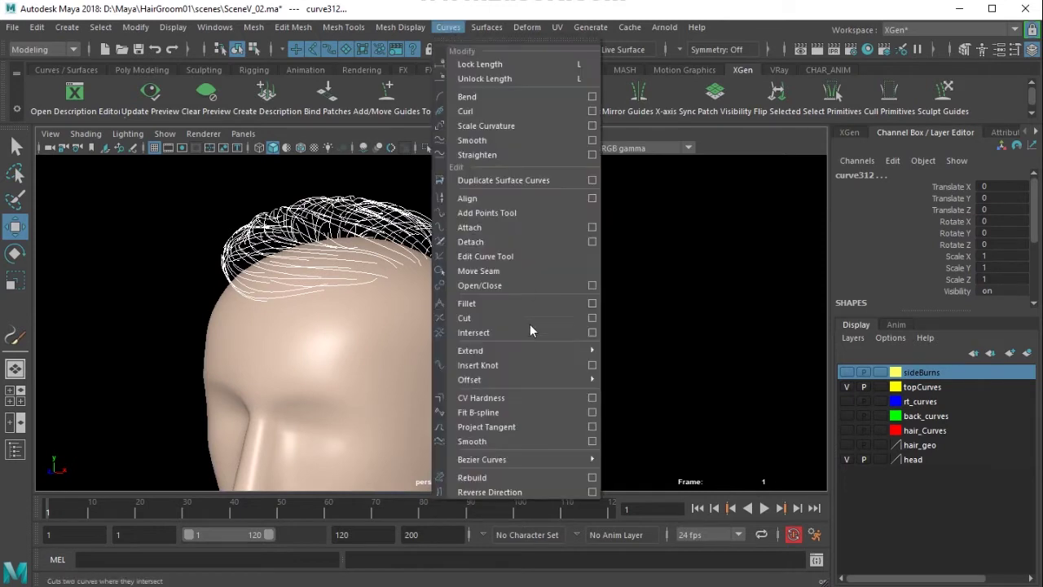
click(592, 478)
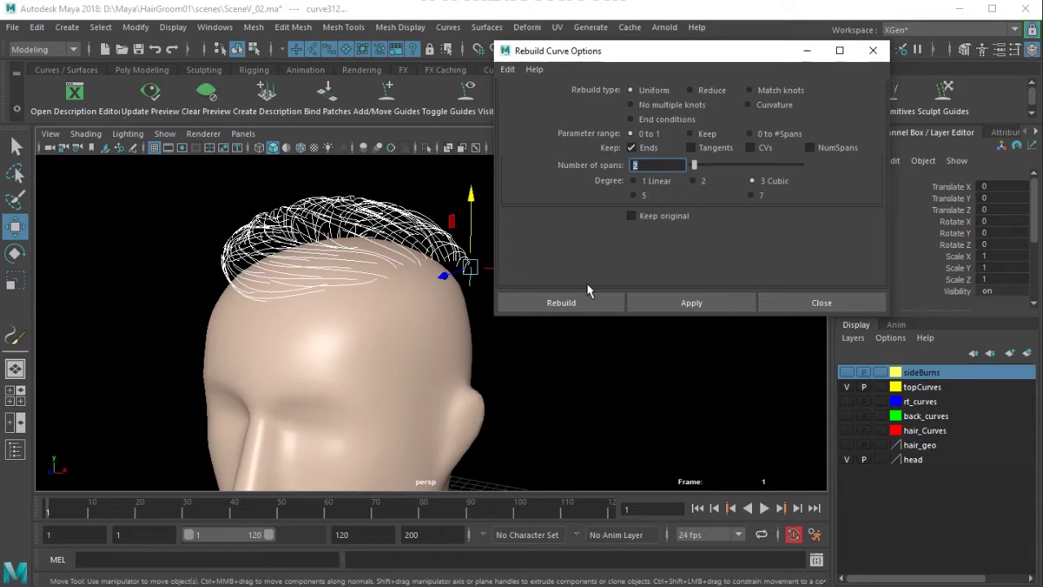
click(553, 309)
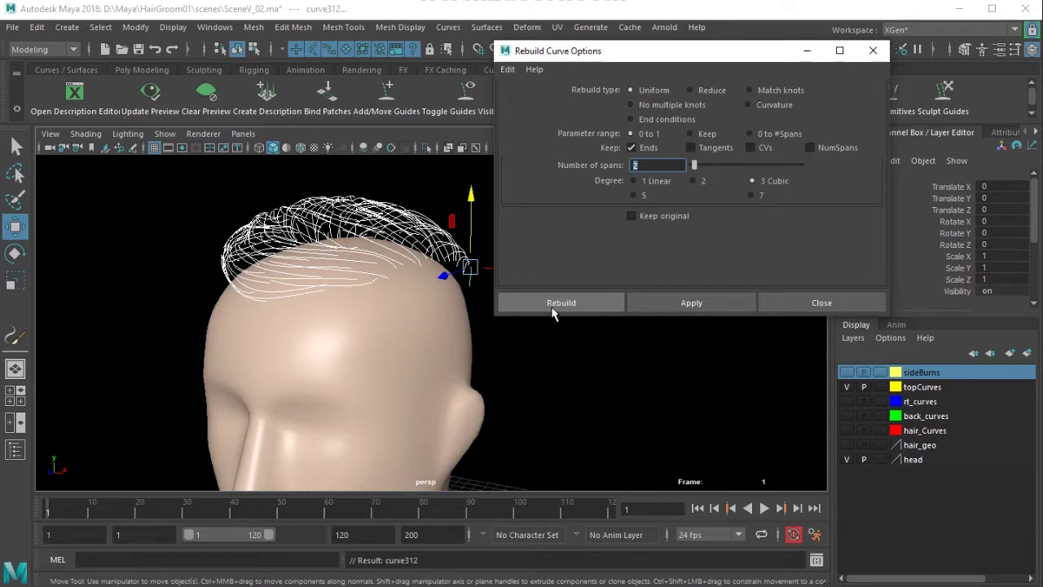
alt+drag(626, 339, 384, 348)
click(584, 337)
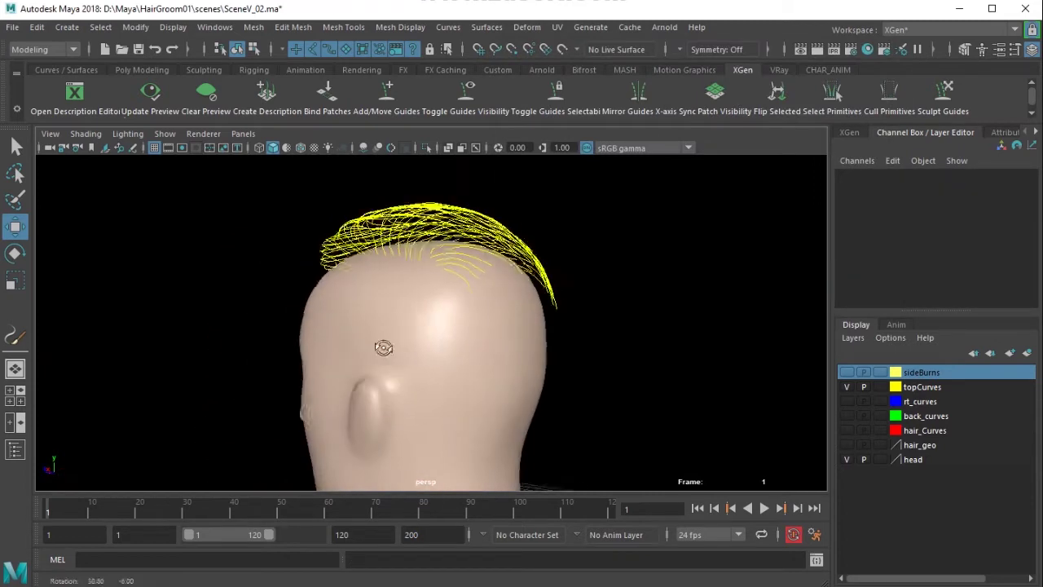
- Inspect the rebuilt top curves against the scalp up close and from the side
scroll(462, 308, up, 5)
click(487, 228)
mouse_move(487, 230)
alt+mouse_down()
mouse_move(503, 256)
mouse_move(514, 250)
mouse_move(495, 240)
alt+mouse_up()
key(ctrl+z)
alt+drag(533, 286, 597, 276)
click(481, 289)
key(f)
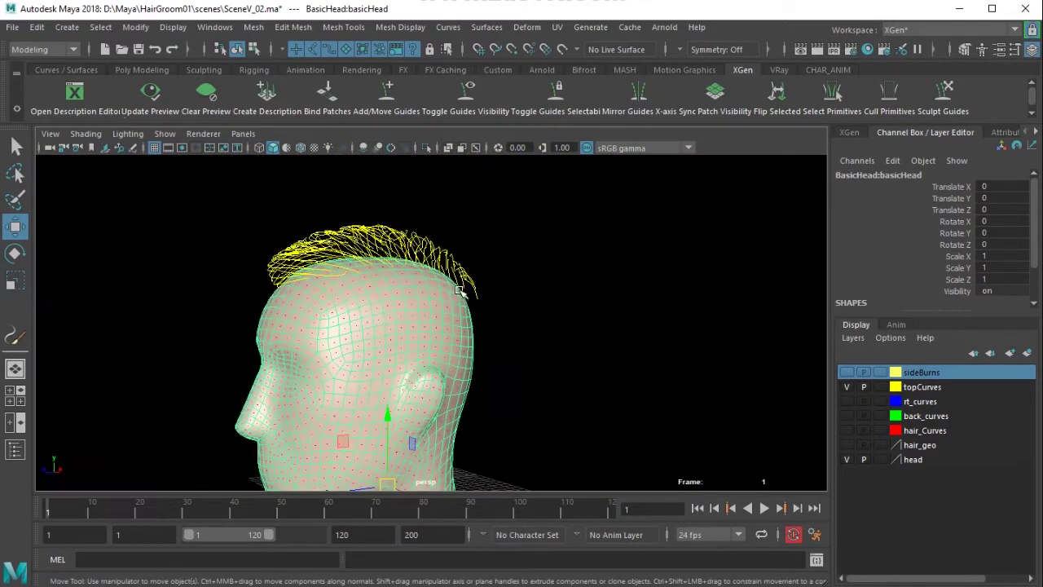
drag(169, 203, 521, 390)
- Assign a new Maya Lambert material to the head mesh
click(434, 356)
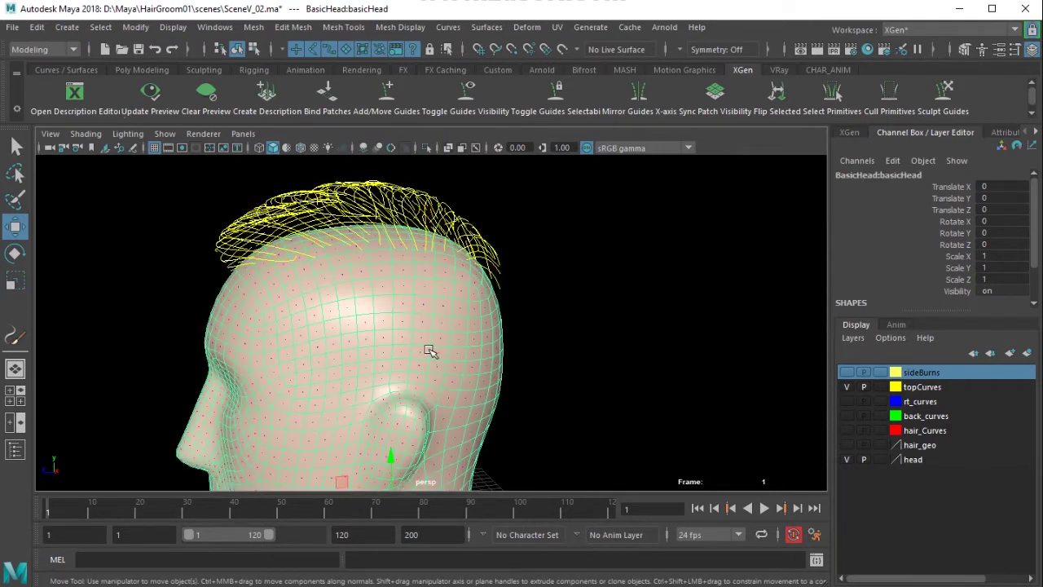
right_drag(430, 328, 432, 559)
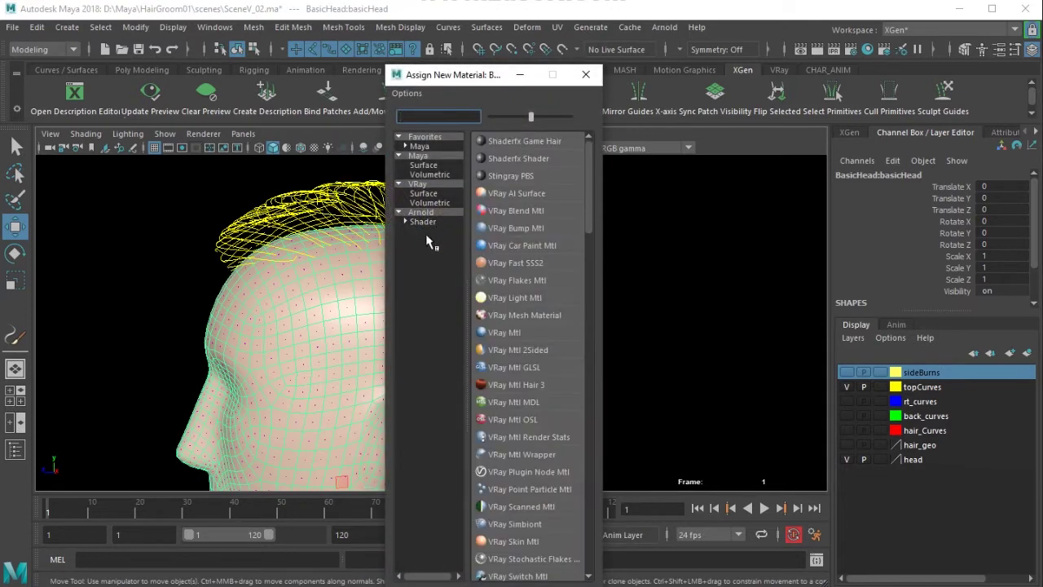
click(435, 196)
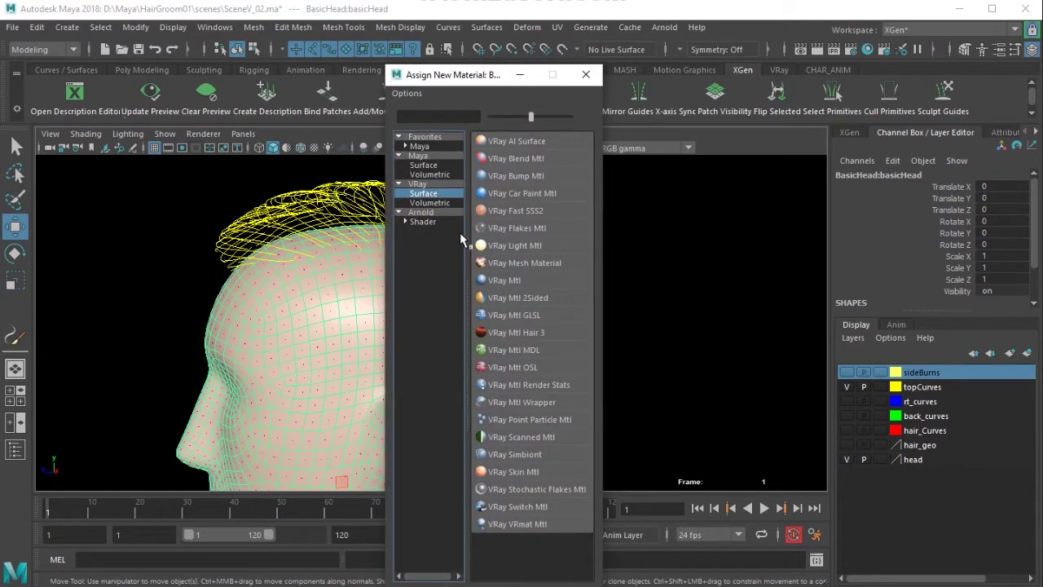
click(427, 167)
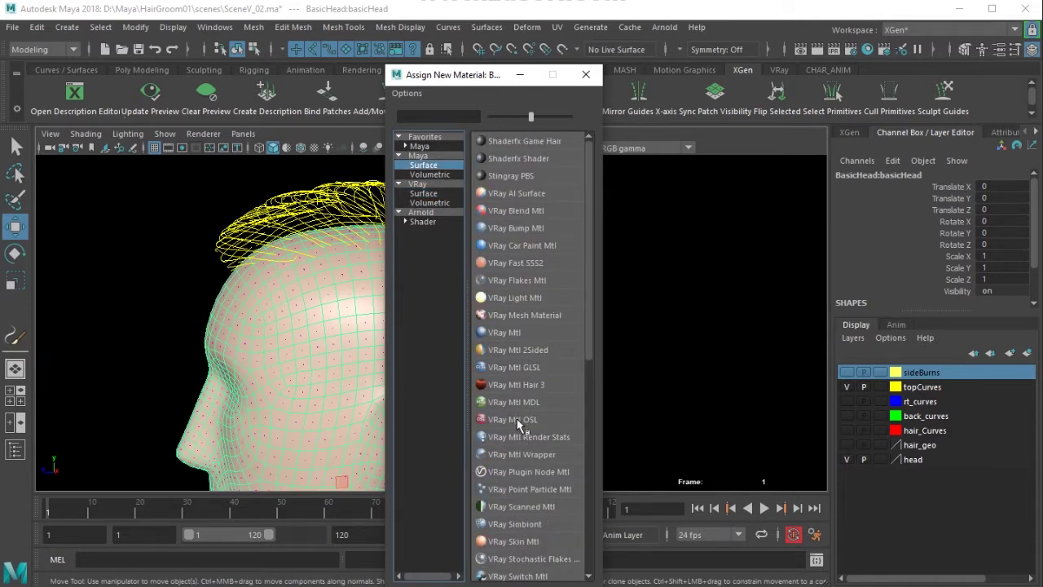
scroll(536, 472, down, 3)
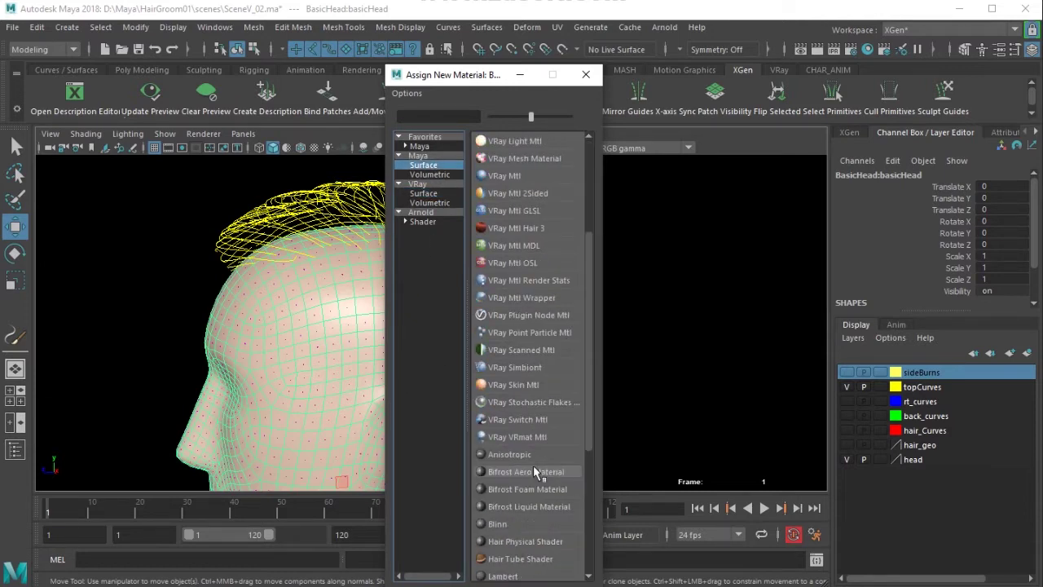
click(506, 576)
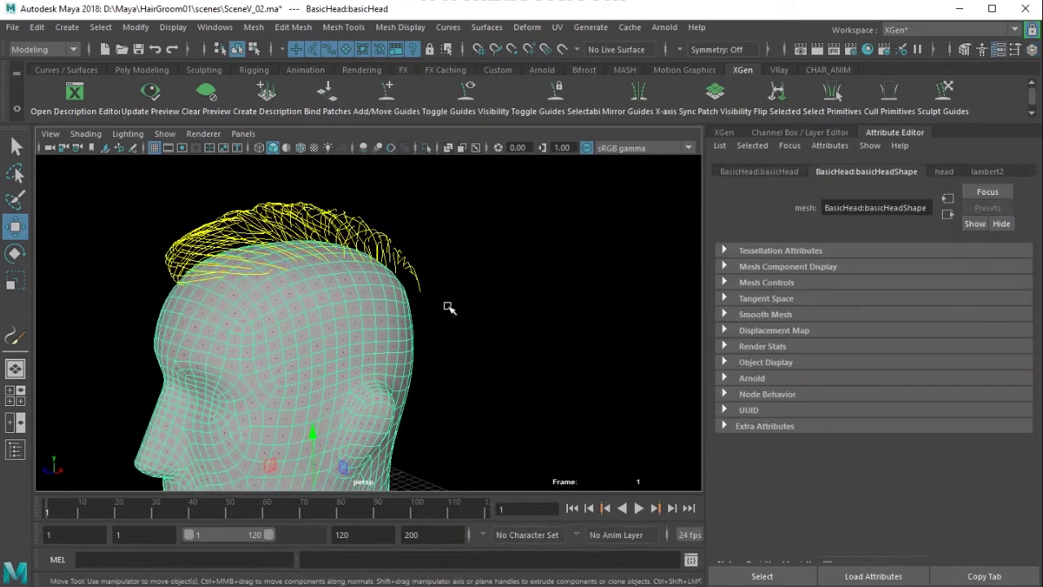
- Rename the head's new Lambert material as "grey shader"
alt+middle_drag(449, 307, 515, 291)
click(985, 171)
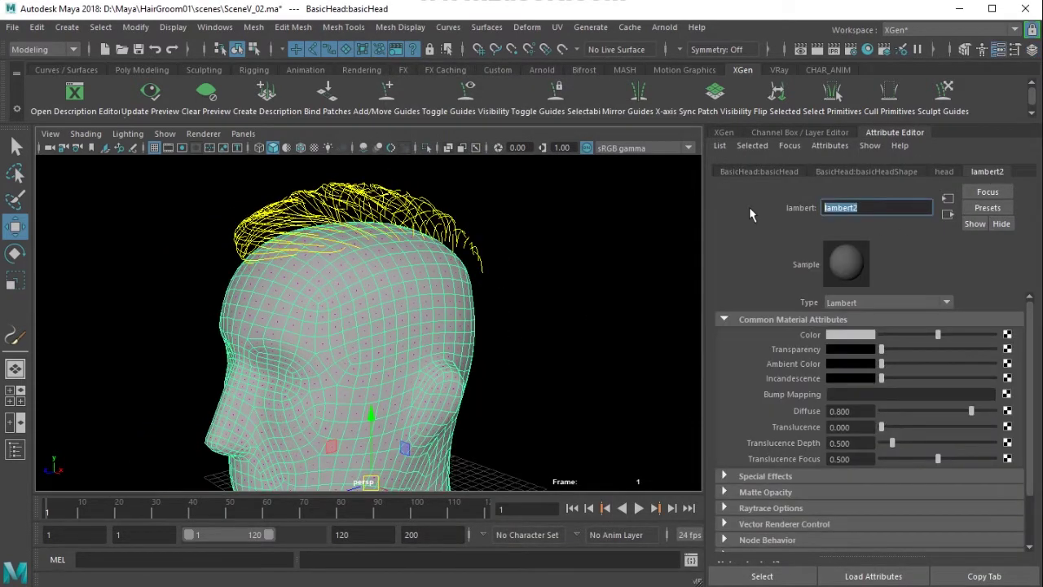
text(grey shader)
key(Return)
- Select all the top hair curves without the head mesh and select the first CV of each curve
alt+drag(435, 282, 411, 277)
drag(198, 188, 601, 374)
ctrl+drag(246, 325, 461, 357)
scroll(445, 372, up, 2)
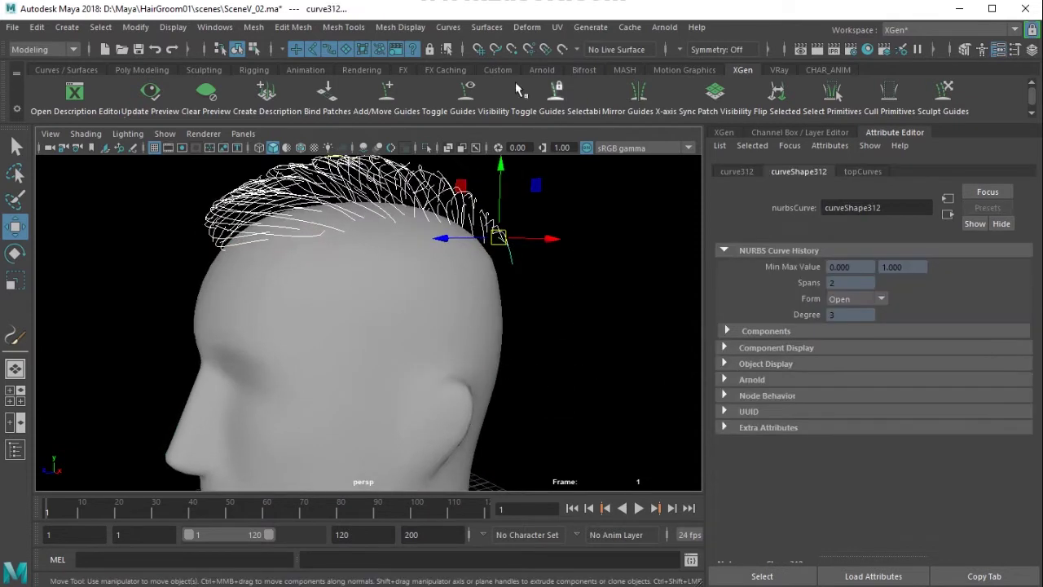
click(108, 28)
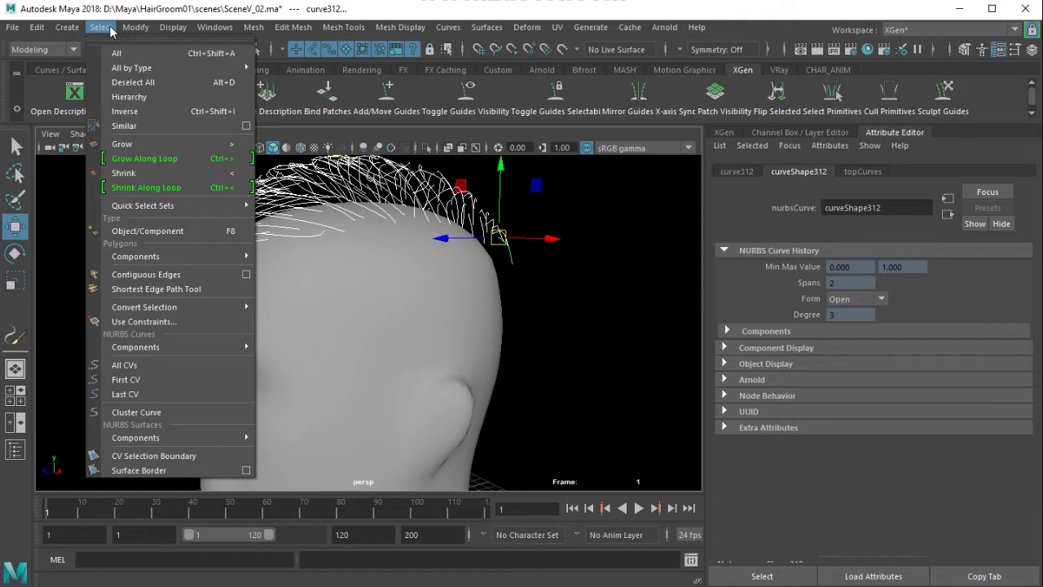
click(165, 385)
- Try moving the selected first CVs down by about 1.86 units, and undo the move
alt+drag(385, 286, 266, 275)
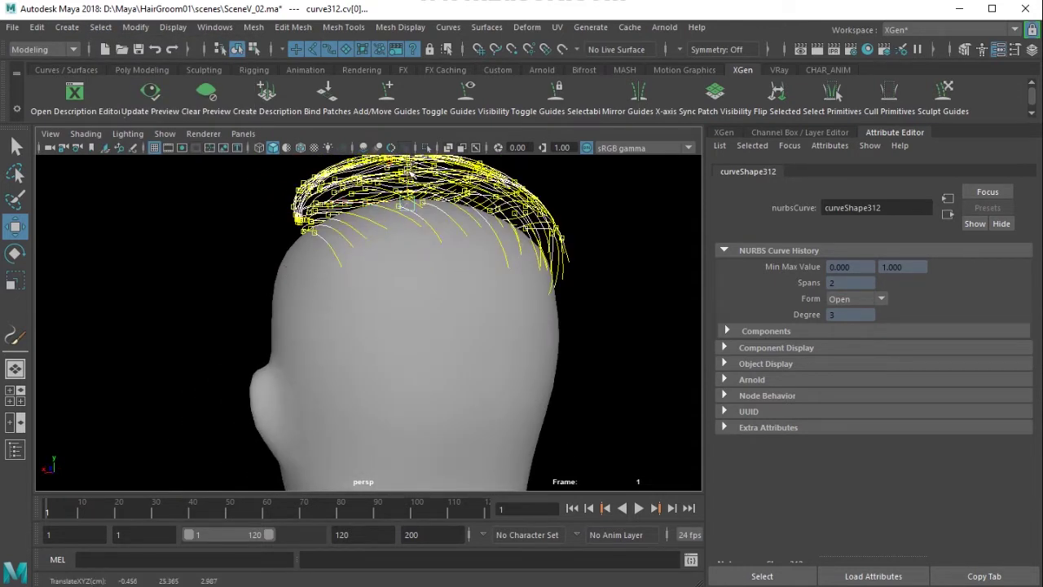
mouse_move(557, 246)
alt+mouse_down()
mouse_move(631, 242)
mouse_move(551, 242)
alt+mouse_up()
key(ctrl+z)
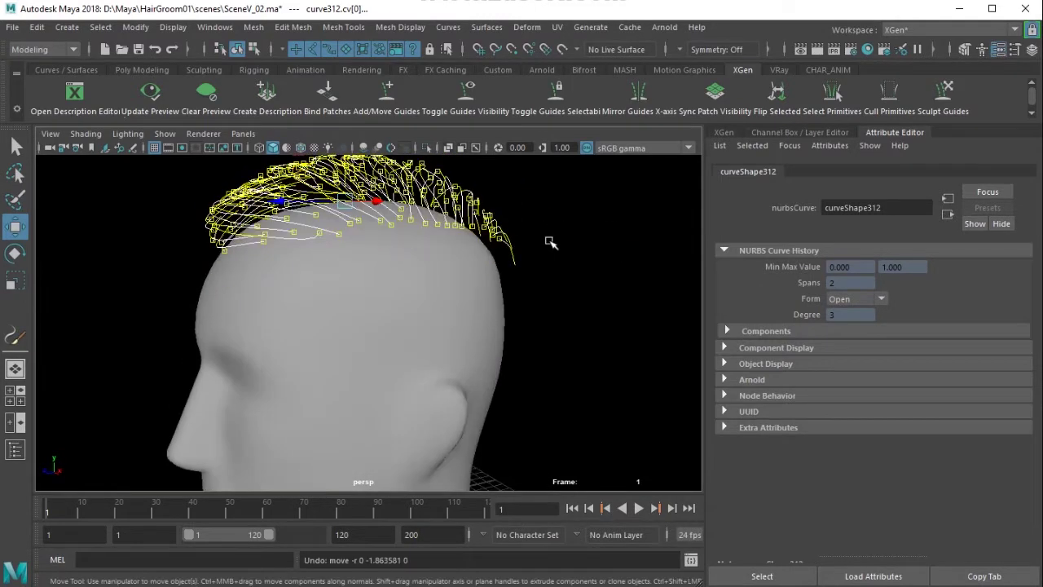
- Select the head mesh and make it the live surface
click(549, 313)
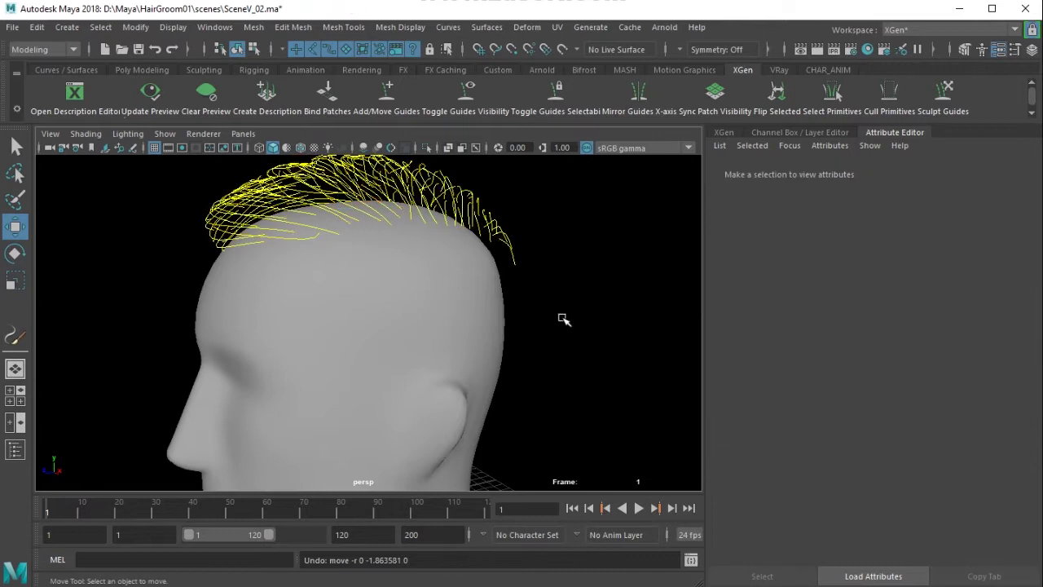
click(430, 303)
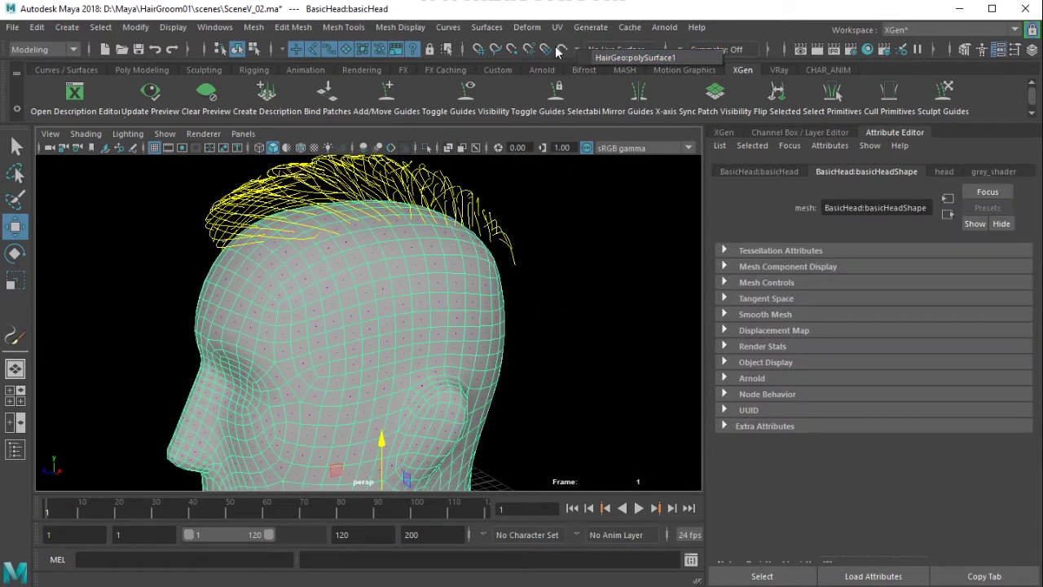
click(562, 50)
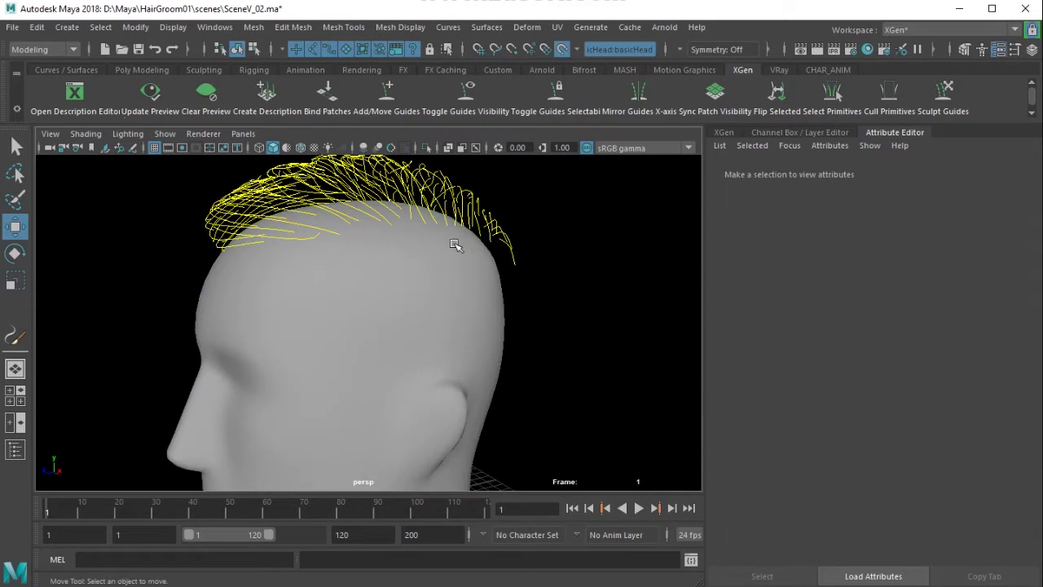
- Select all the top hair curves and select the first CV of each curve
alt+drag(340, 251, 291, 282)
drag(159, 191, 513, 319)
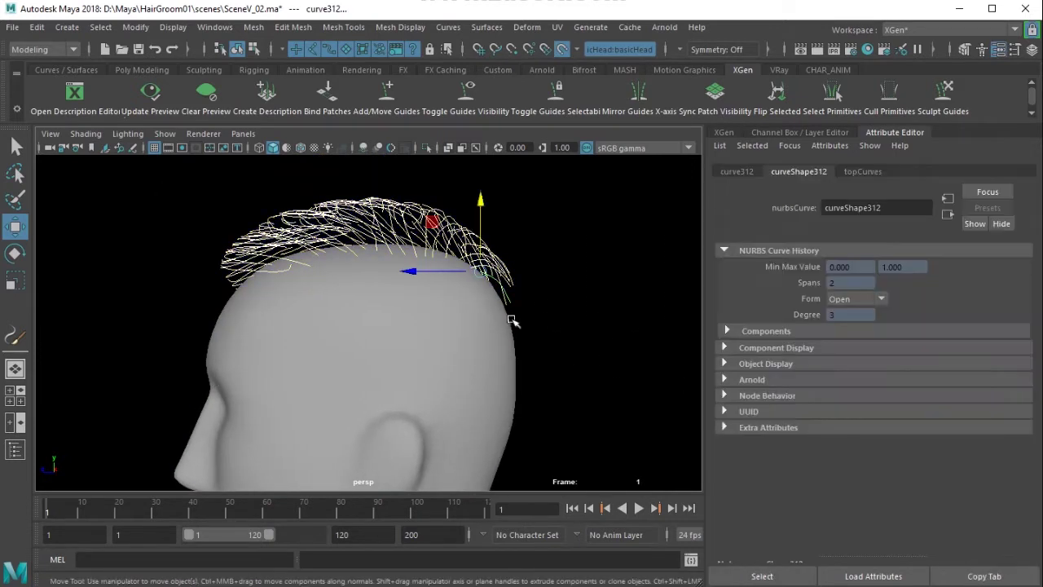
alt+right_drag(513, 319, 548, 334)
alt+drag(547, 334, 482, 349)
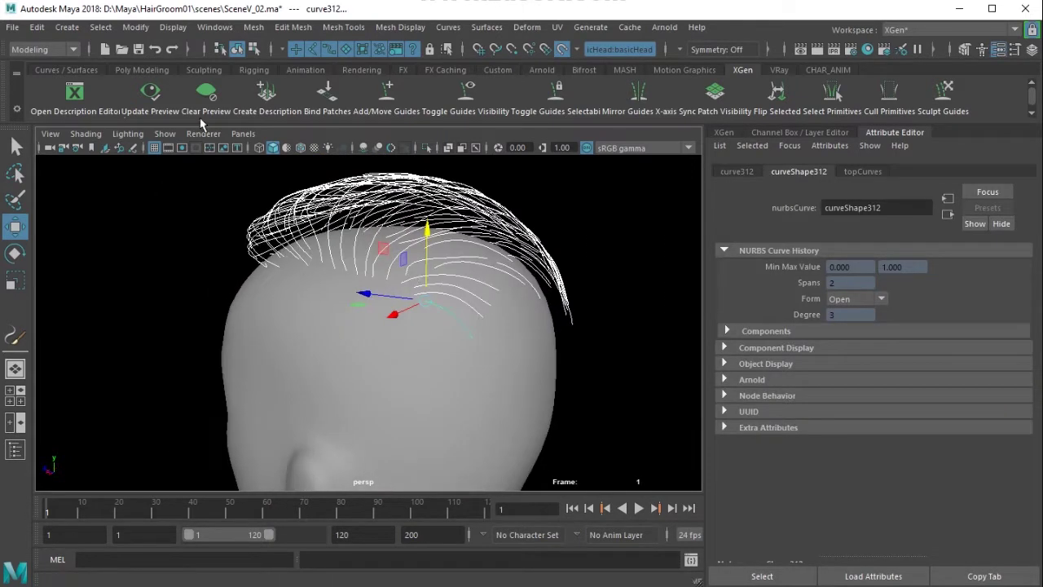
click(102, 27)
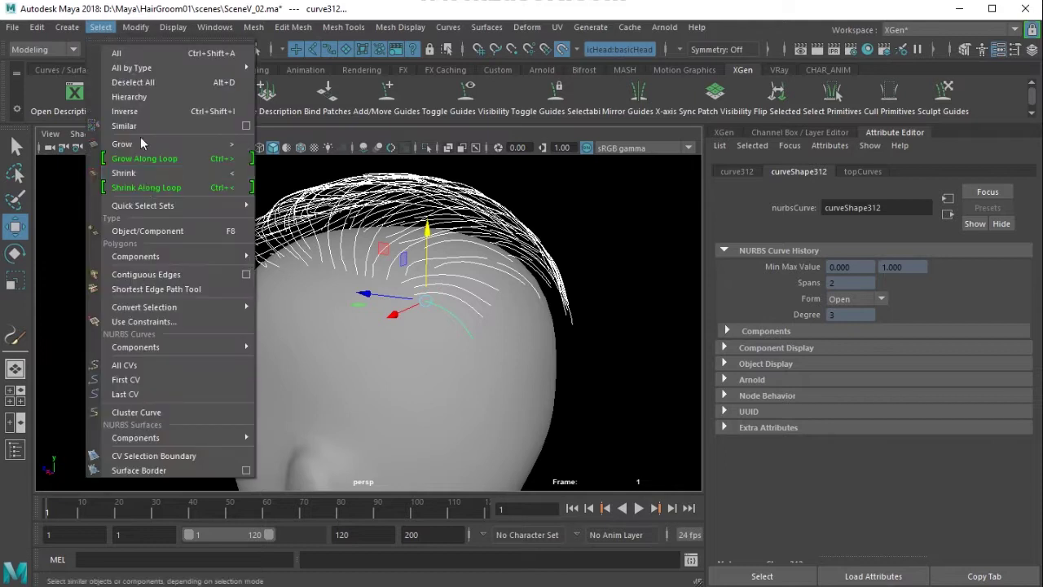
click(151, 380)
- Bring the selected first CVs onto the live head surface so the curve roots sit on the scalp
alt+drag(379, 316, 330, 300)
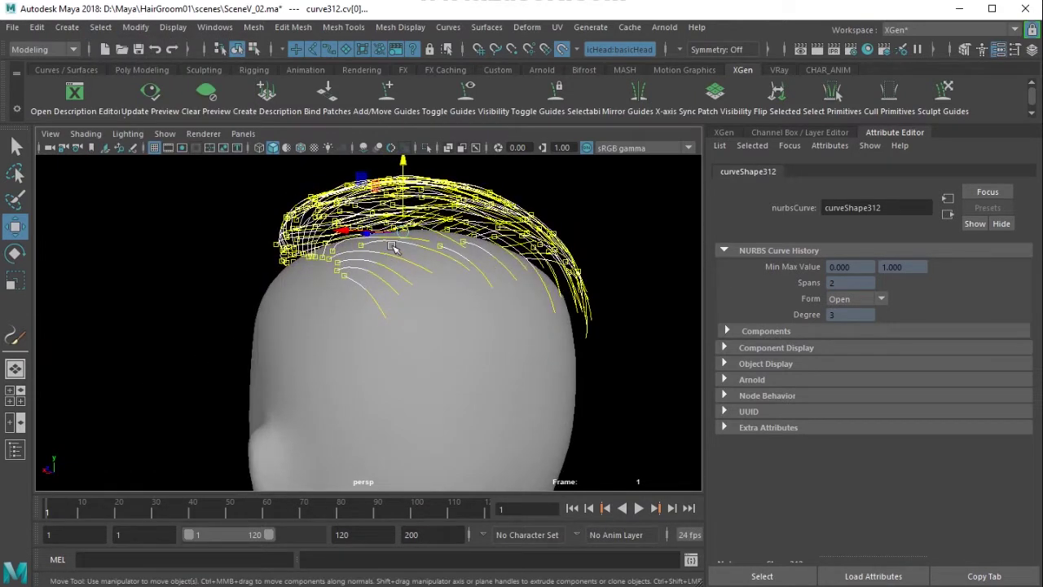
alt+drag(457, 277, 387, 285)
key(r)
alt+drag(346, 243, 397, 234)
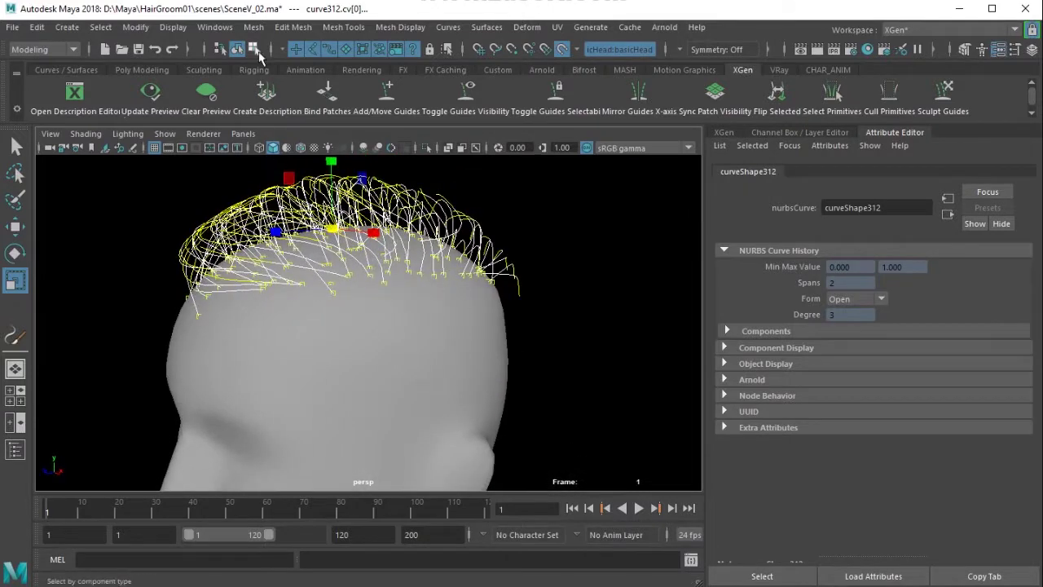
- Select all the top hair curves and rebuild them uniformly with 2 spans and 3 Cubic degree
click(449, 323)
alt+drag(450, 323, 339, 304)
click(496, 306)
alt+drag(496, 305, 291, 282)
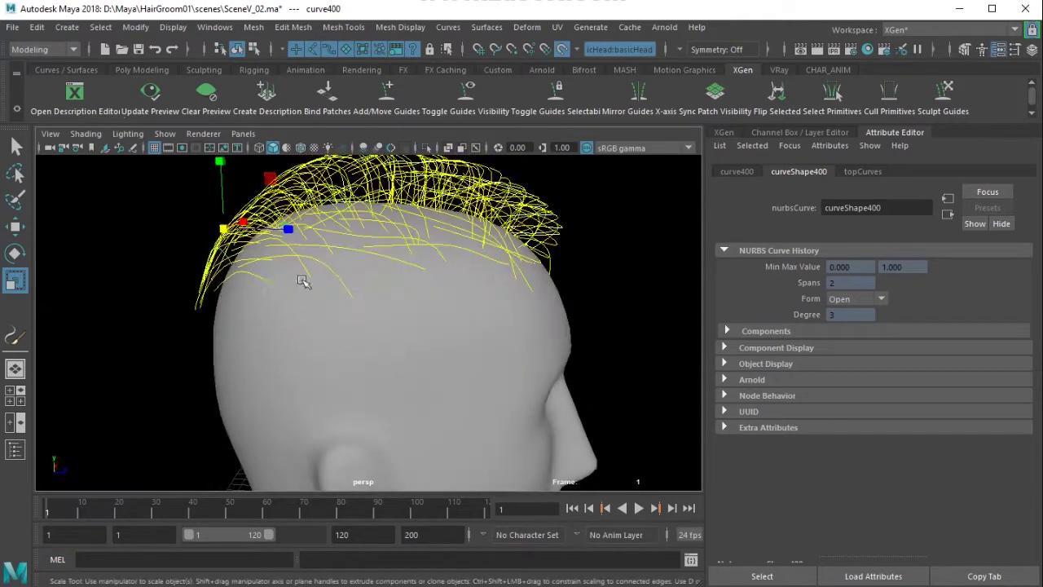
alt+right_drag(291, 282, 197, 248)
drag(482, 303, 482, 304)
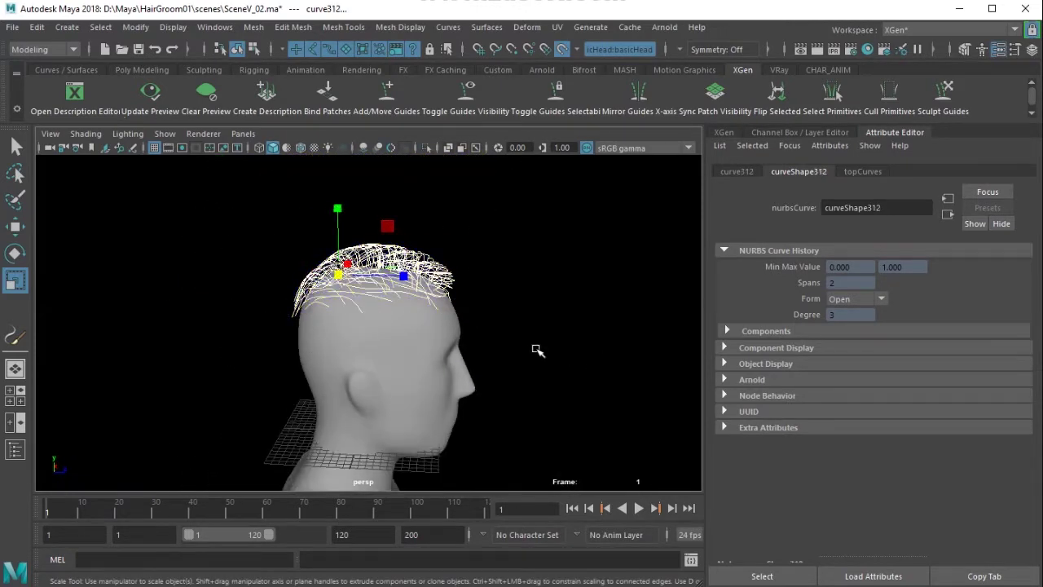
scroll(562, 355, up, 5)
click(447, 27)
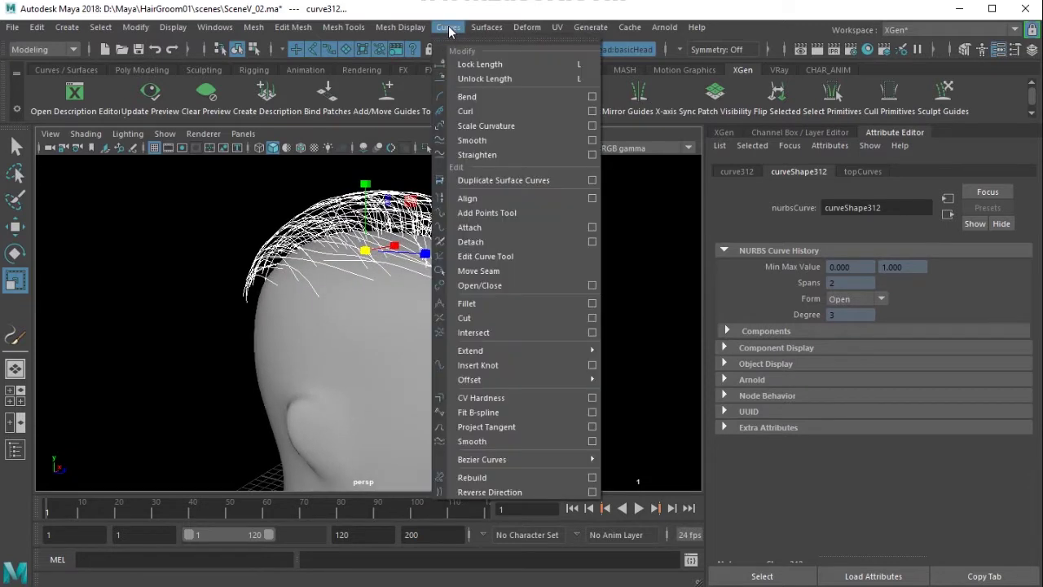
click(592, 477)
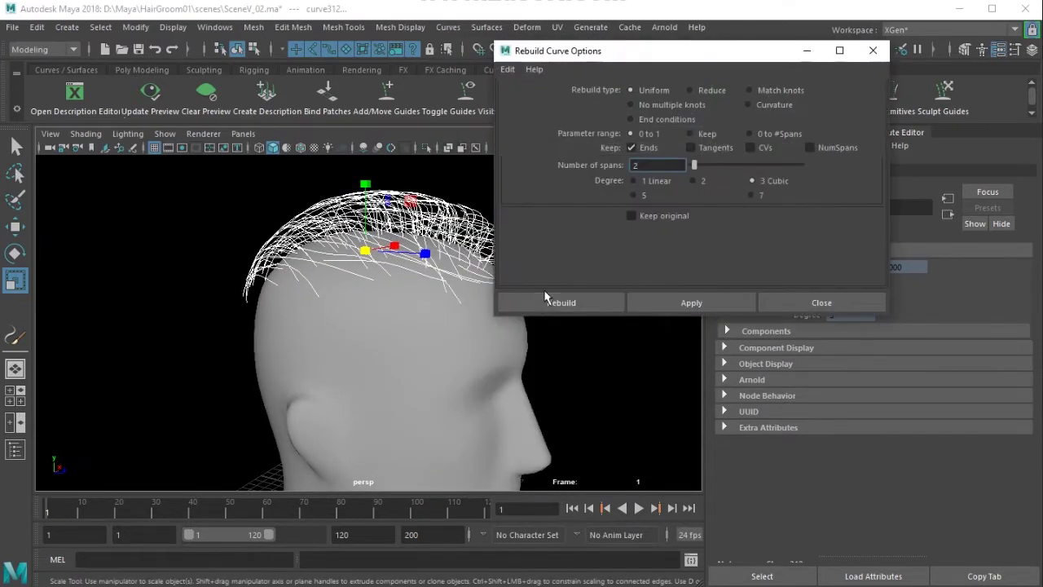
click(542, 298)
- Run the MEL script on the selected curves to move each scale and rotate pivot to its first control point
alt+drag(285, 307, 455, 295)
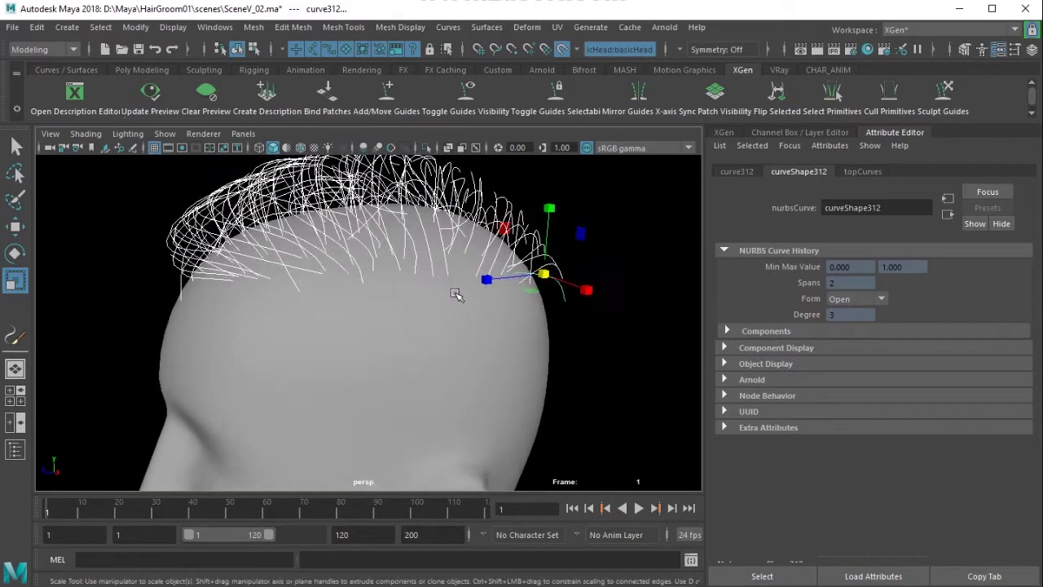
click(691, 559)
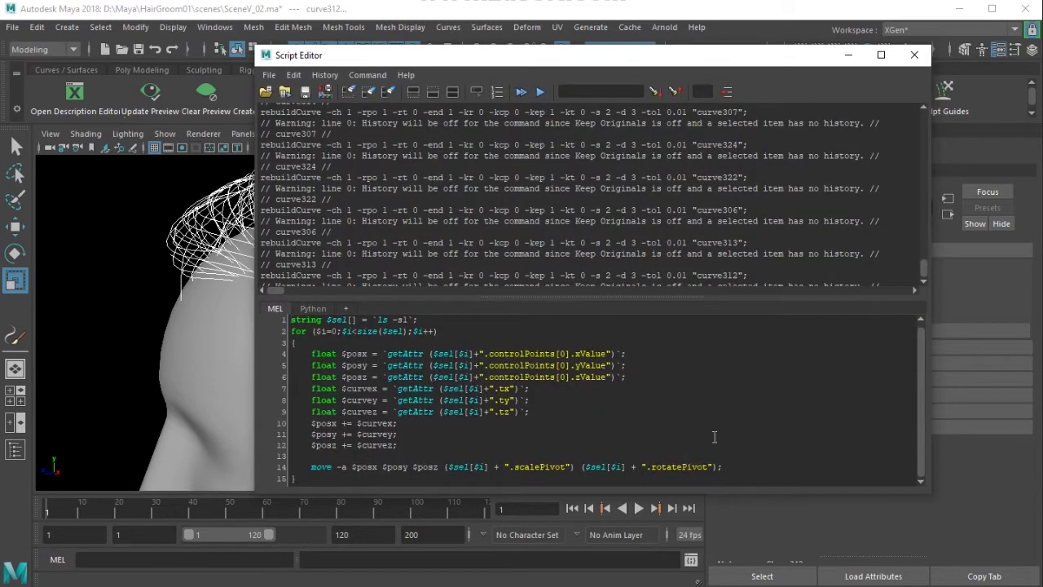
key(ctrl+a)
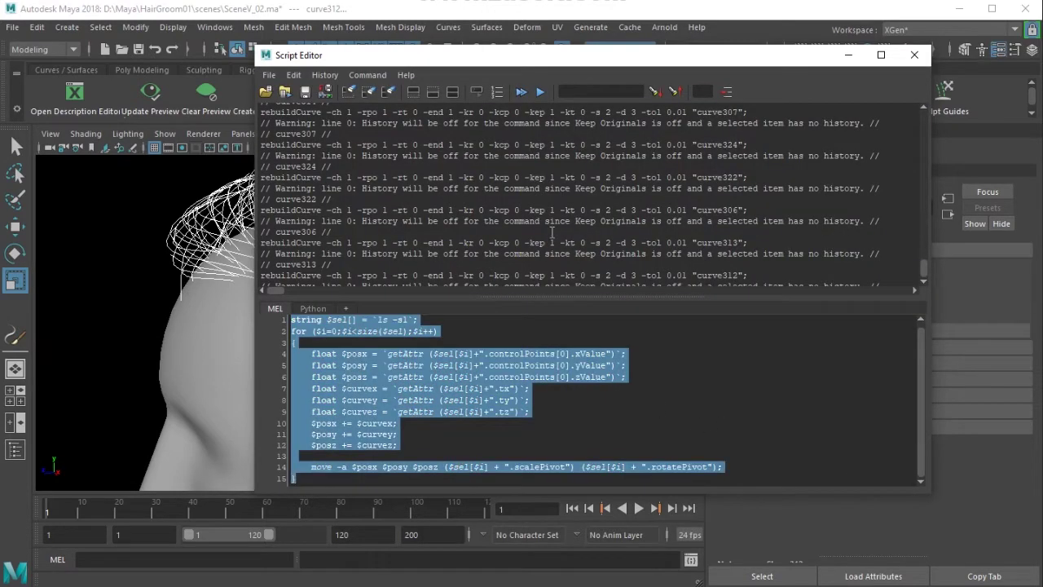
click(539, 93)
click(914, 55)
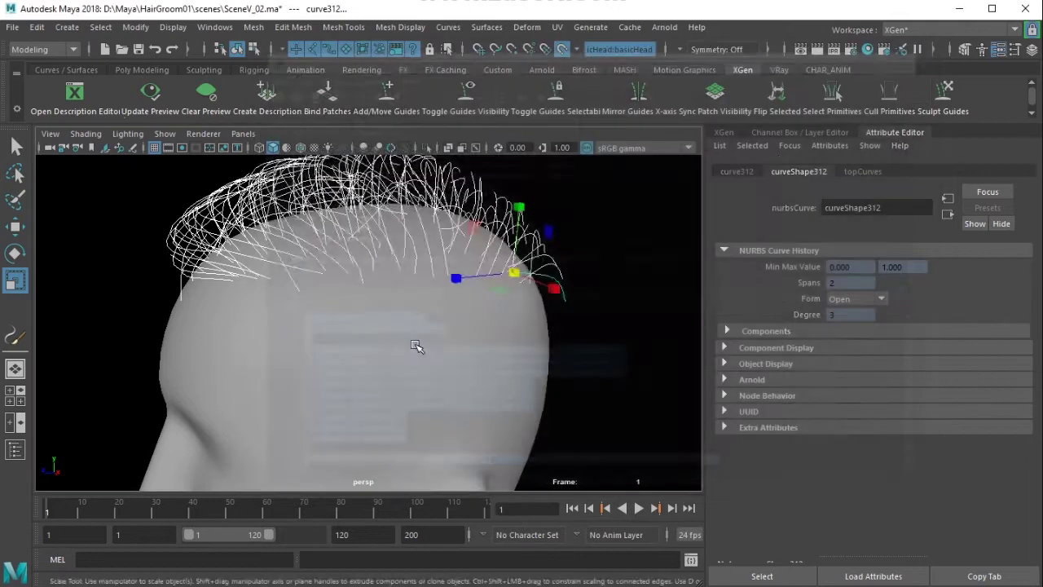
- Try scaling the top hair curves from their root pivots, and undo the change
alt+drag(416, 347, 350, 342)
alt+right_drag(349, 342, 489, 301)
drag(494, 278, 338, 357)
drag(237, 260, 238, 267)
key(ctrl+z)
- Delete the stray curve from the top hair
click(413, 356)
alt+drag(424, 398, 159, 331)
key(Delete)
- Move the root CV of the curve hanging low on the forehead up along the live head surface to the hairline
alt+right_drag(244, 338, 373, 349)
alt+drag(372, 348, 422, 366)
drag(216, 221, 382, 344)
click(352, 327)
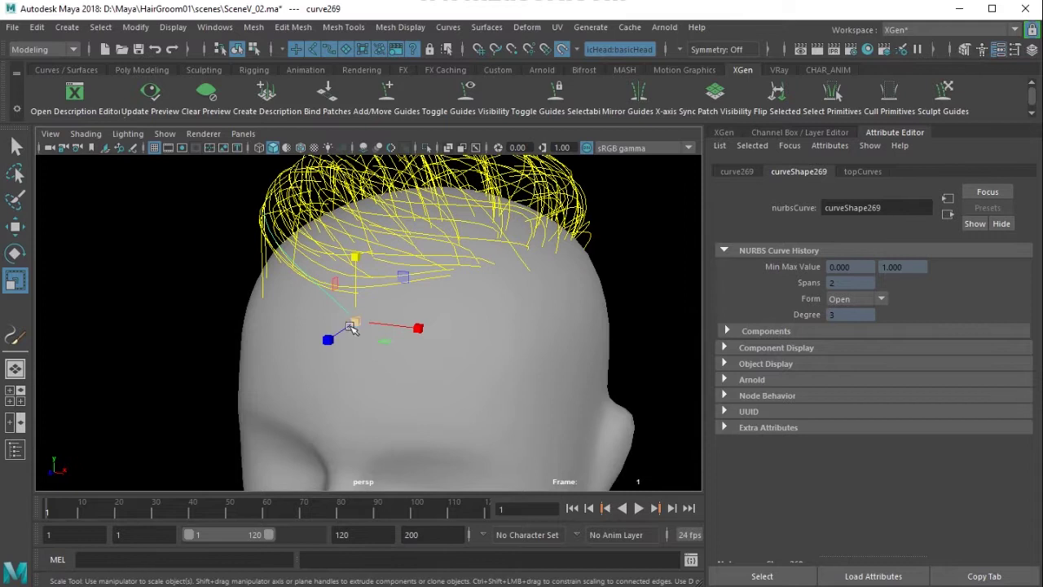
alt+drag(271, 335, 260, 329)
right_drag(340, 317, 298, 322)
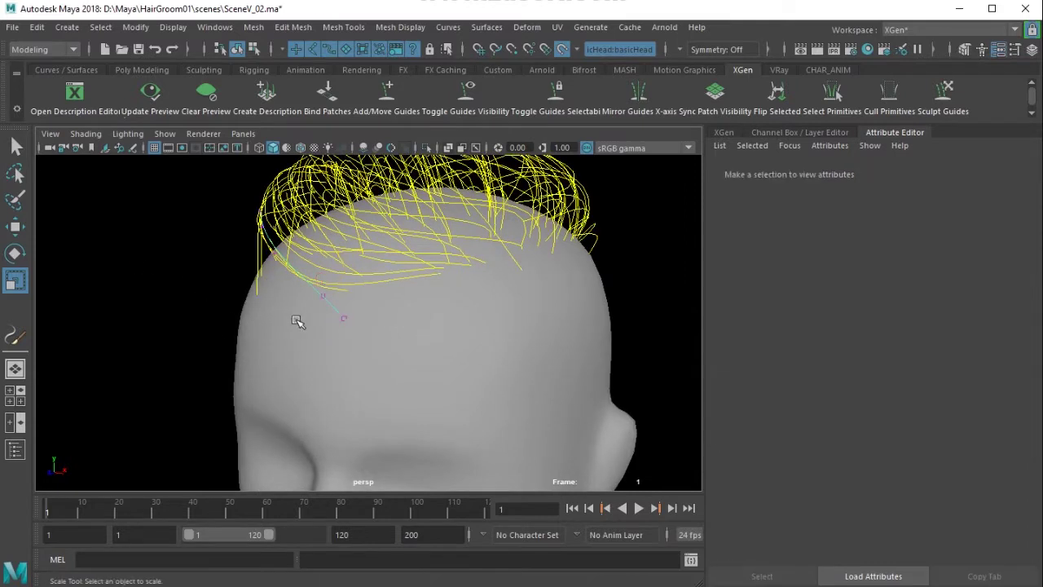
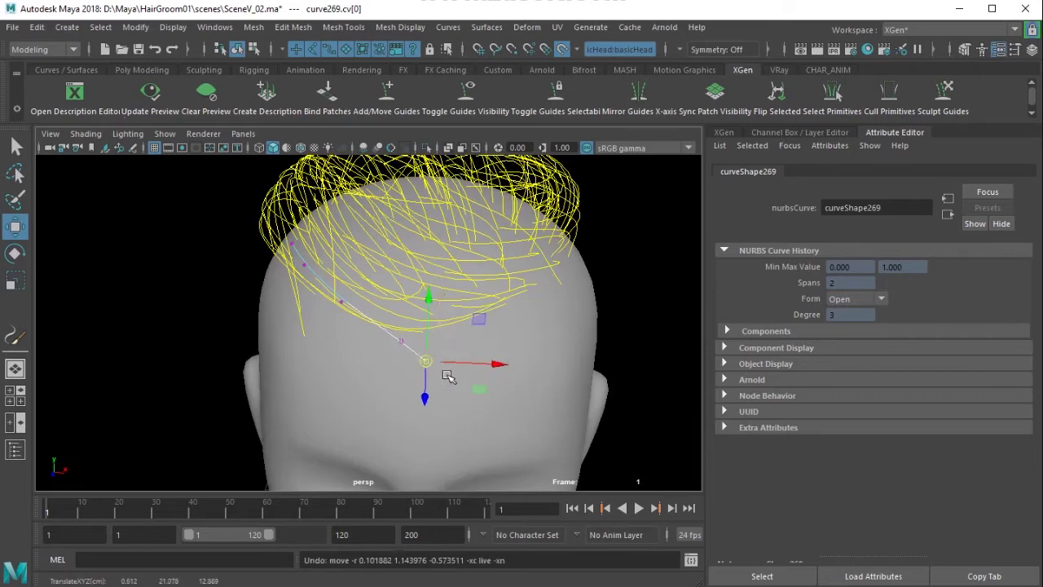
alt+drag(261, 408, 410, 326)
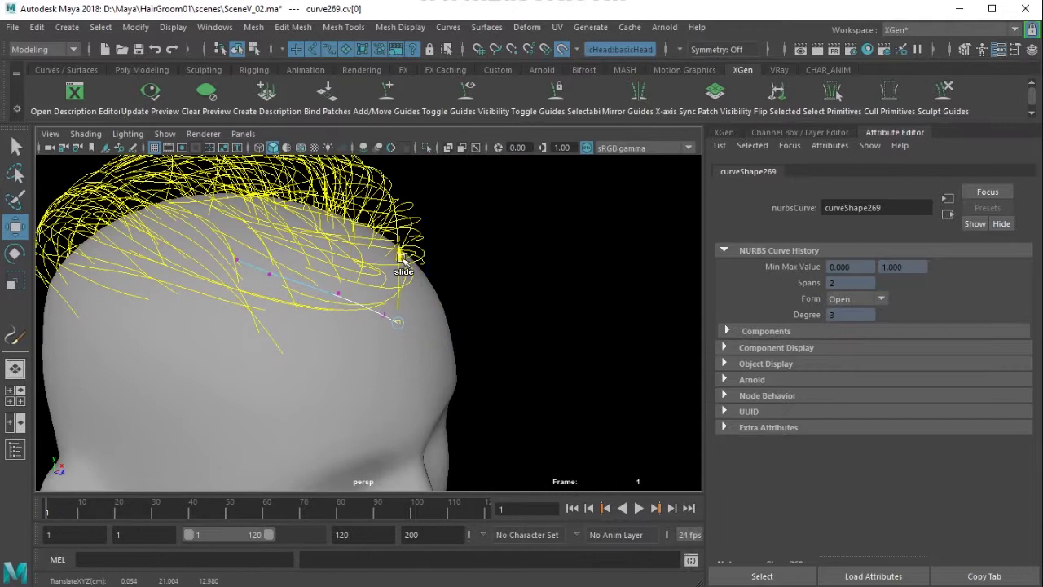
alt+drag(436, 365, 250, 380)
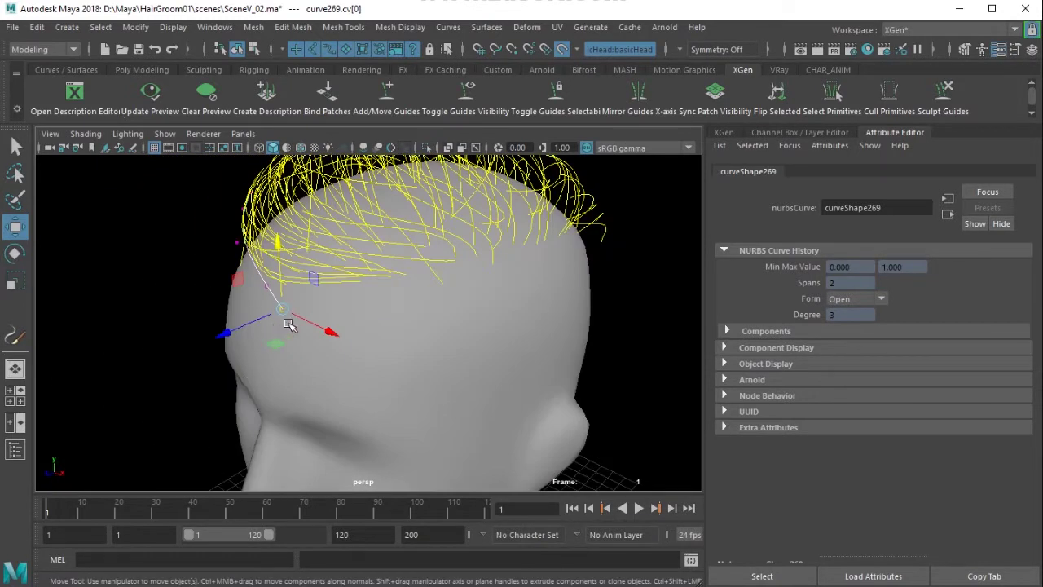
alt+drag(298, 289, 321, 342)
- Reposition the root CV of curve277 along the front hairline, then return to object selection and clear the selection
click(302, 343)
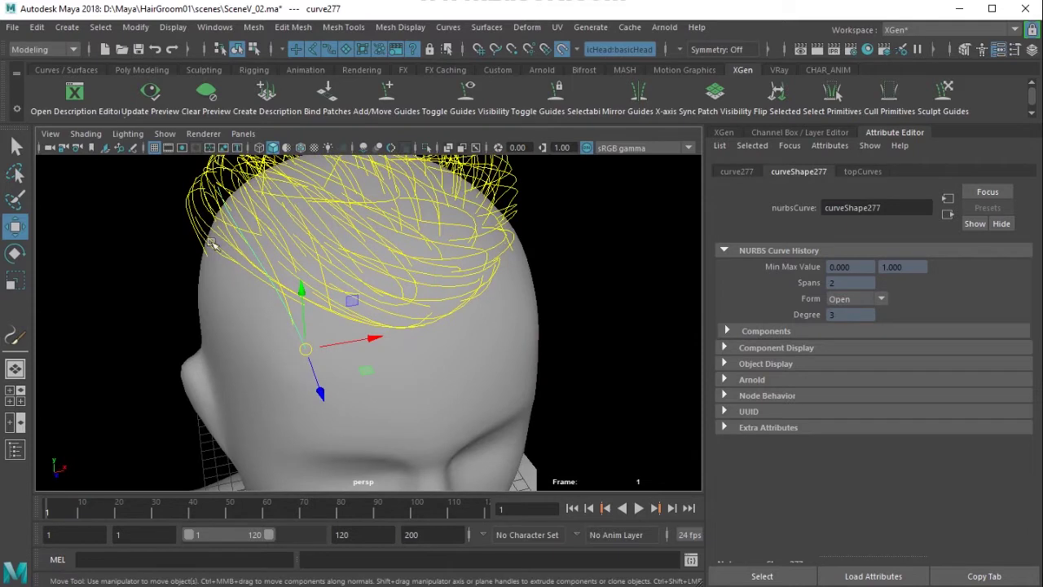
click(254, 49)
click(236, 49)
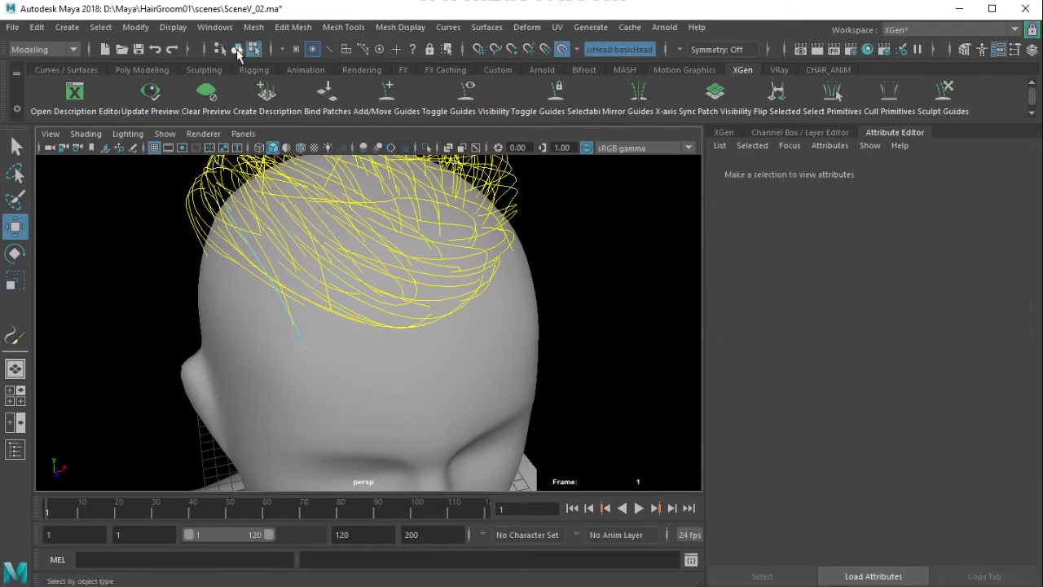
right_drag(103, 259, 18, 230)
drag(262, 341, 381, 337)
key(ctrl+z)
key(ctrl+z)
drag(312, 359, 311, 319)
key(ctrl+z)
alt+drag(318, 325, 345, 343)
key(ctrl+z)
alt+drag(345, 343, 399, 330)
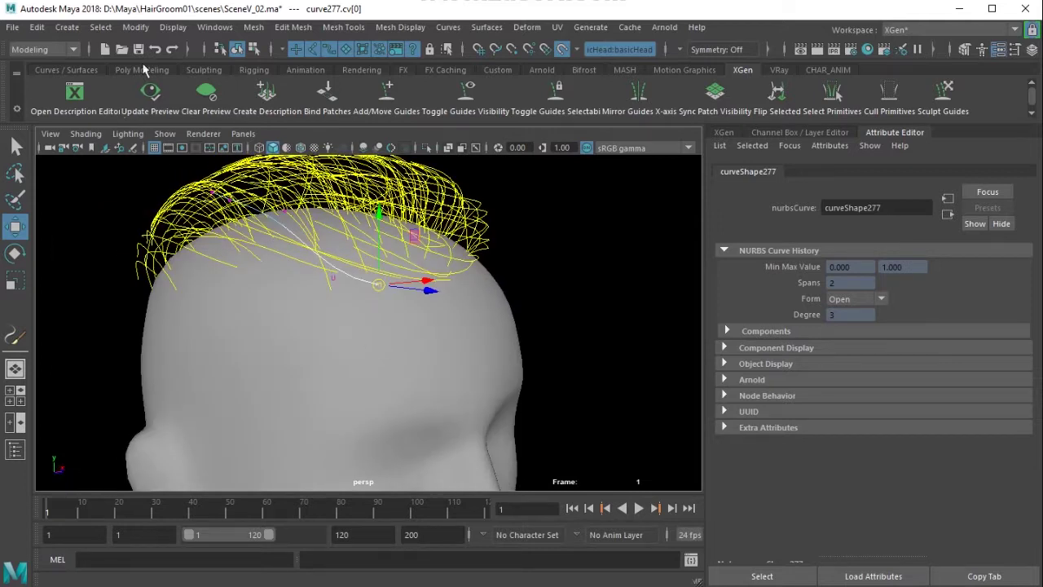
key(F8)
click(573, 268)
alt+drag(573, 268, 379, 308)
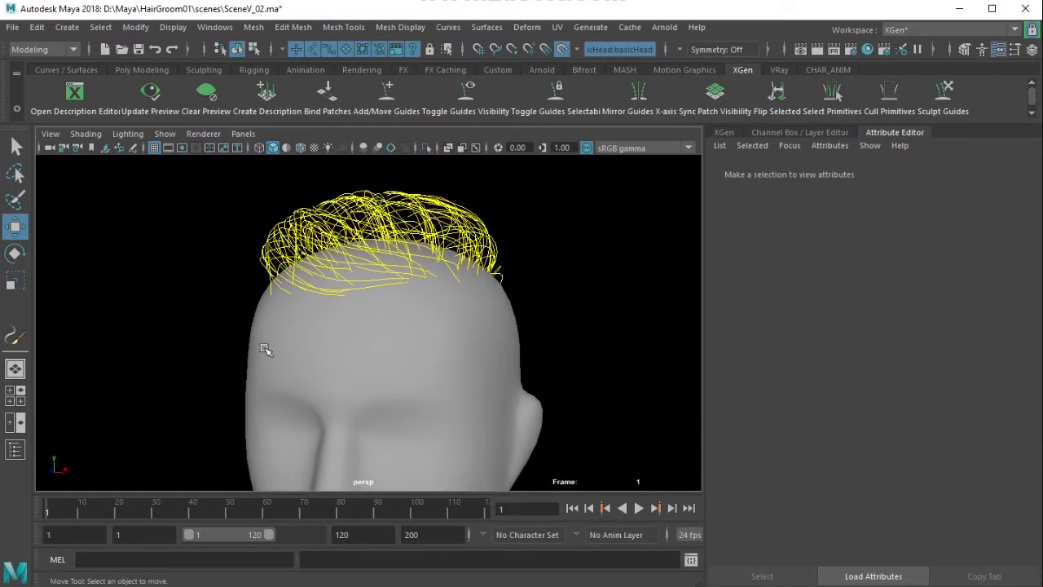
- Open the XGen utilities for the topHair description
click(725, 132)
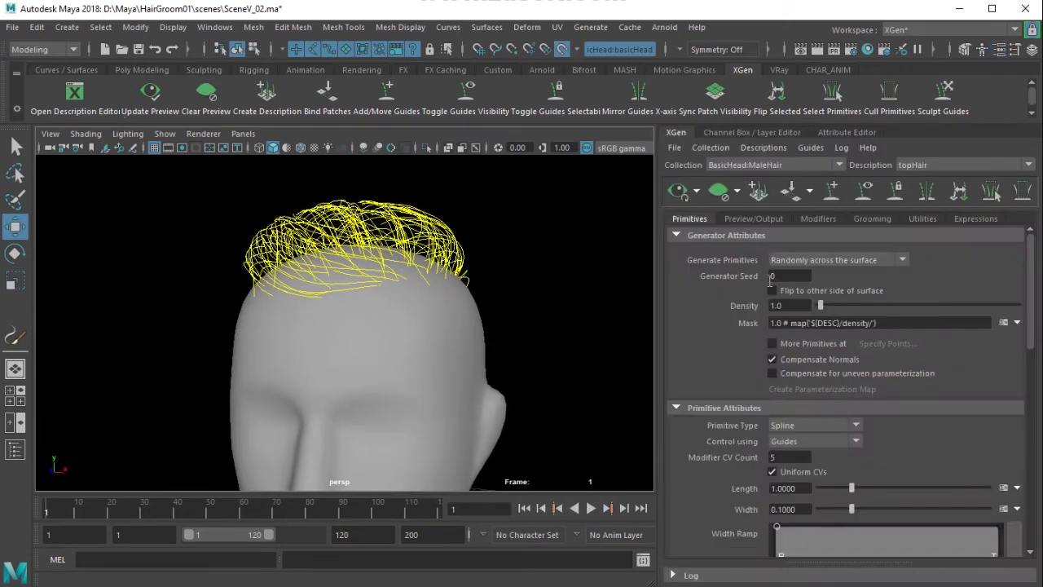
click(757, 221)
click(821, 221)
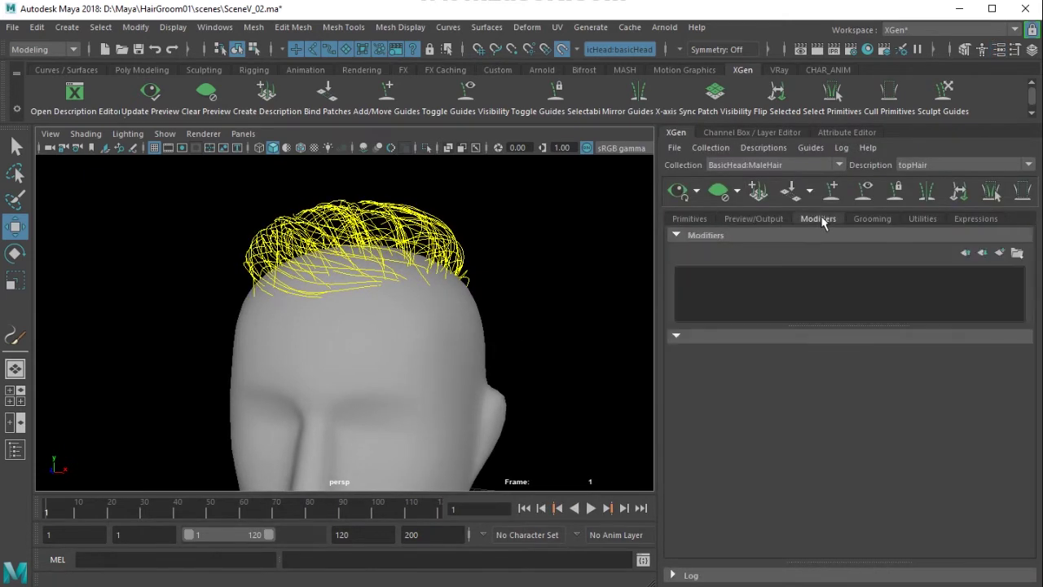
click(862, 222)
click(919, 221)
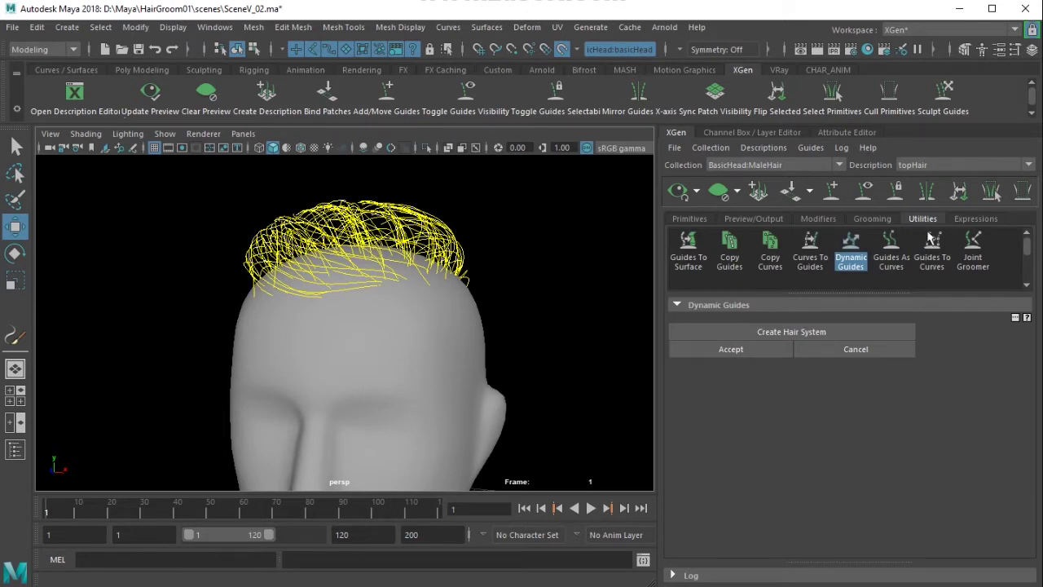
- Close the Dynamic Guides and Guides As Curves utilities and open Curves To Guides for topHair
click(887, 254)
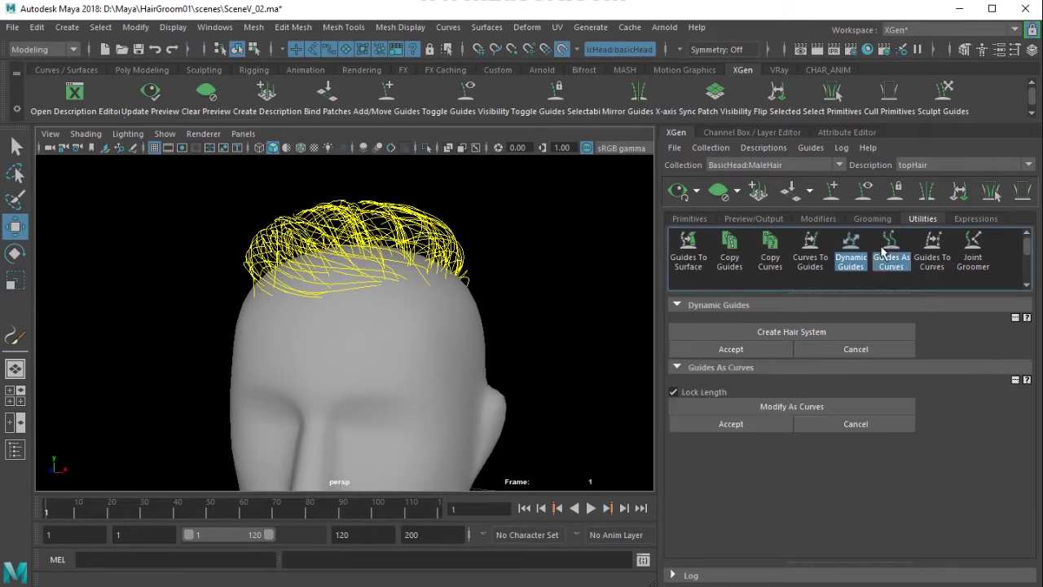
click(854, 260)
click(887, 261)
click(852, 267)
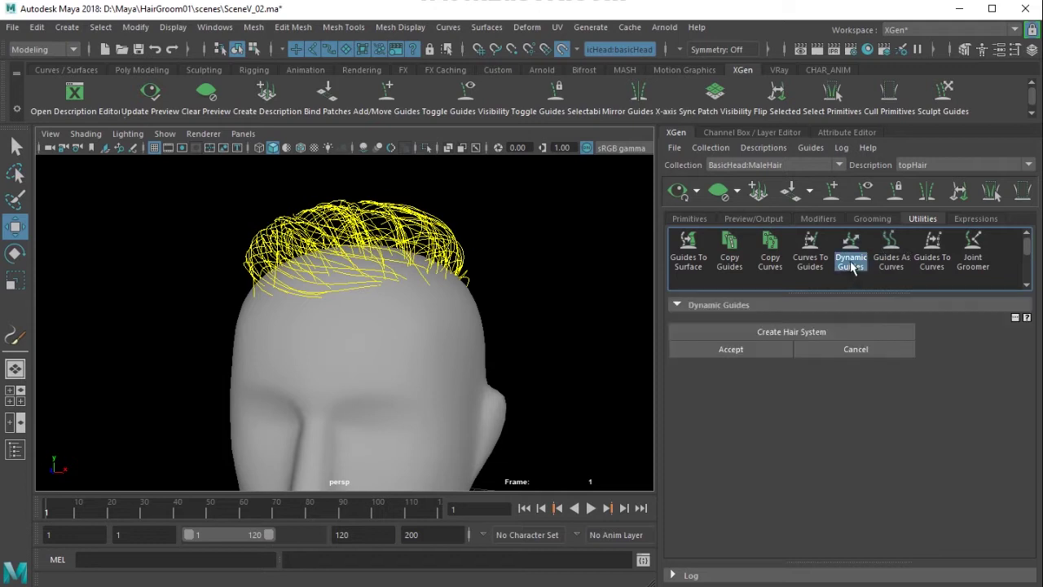
click(857, 259)
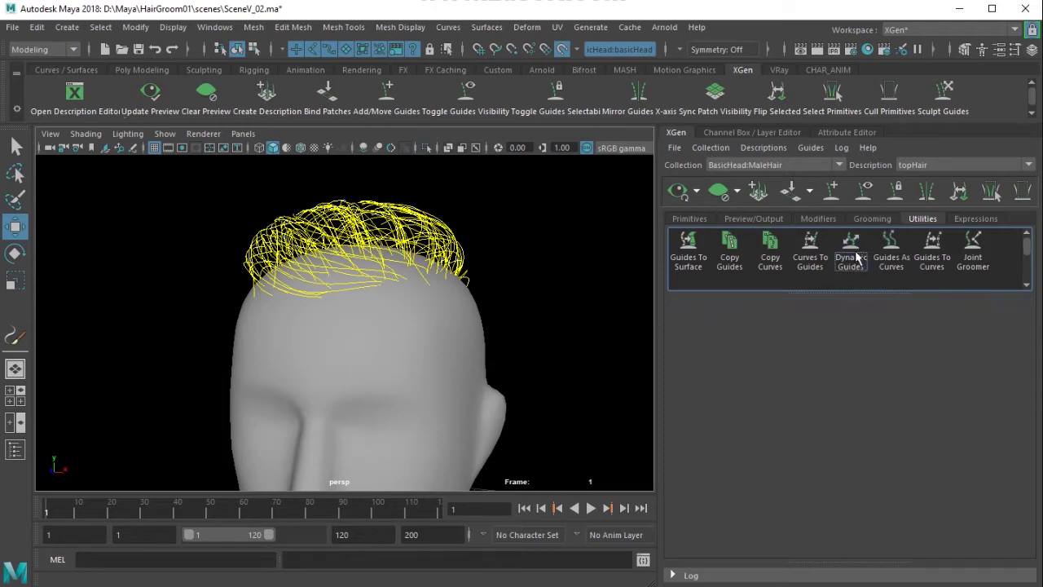
click(879, 258)
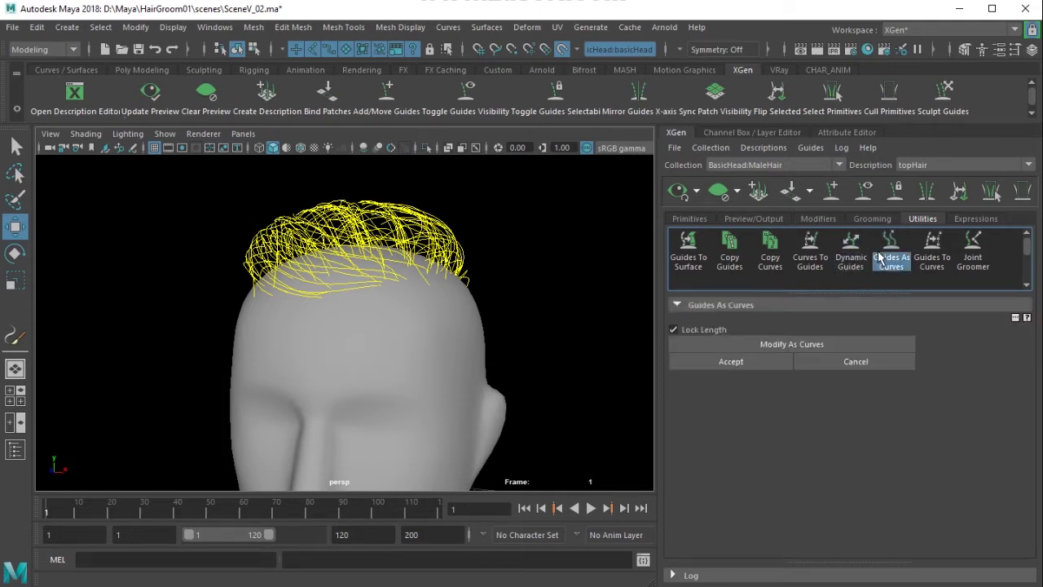
click(879, 257)
click(808, 261)
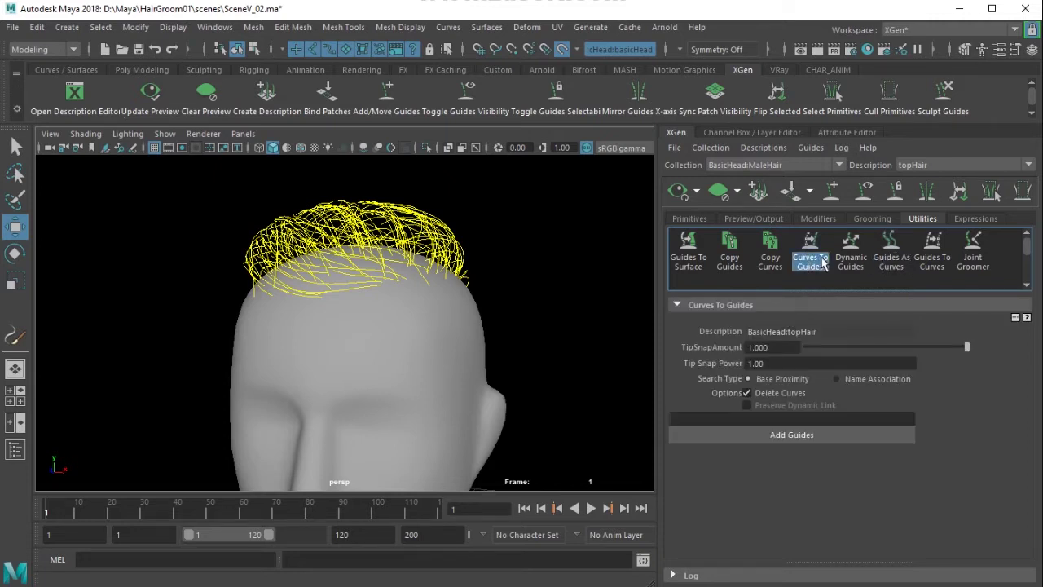
- Turn off the live surface on the head and select all the top hair curves without the head mesh
drag(196, 189, 505, 352)
alt+drag(372, 348, 517, 353)
click(574, 356)
click(563, 50)
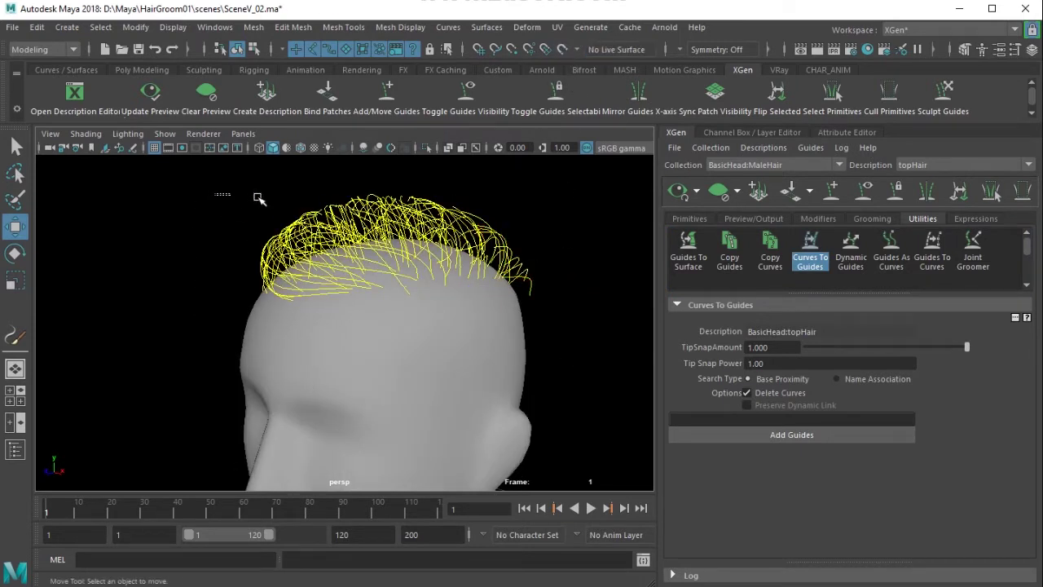
drag(220, 196, 563, 354)
ctrl+click(465, 334)
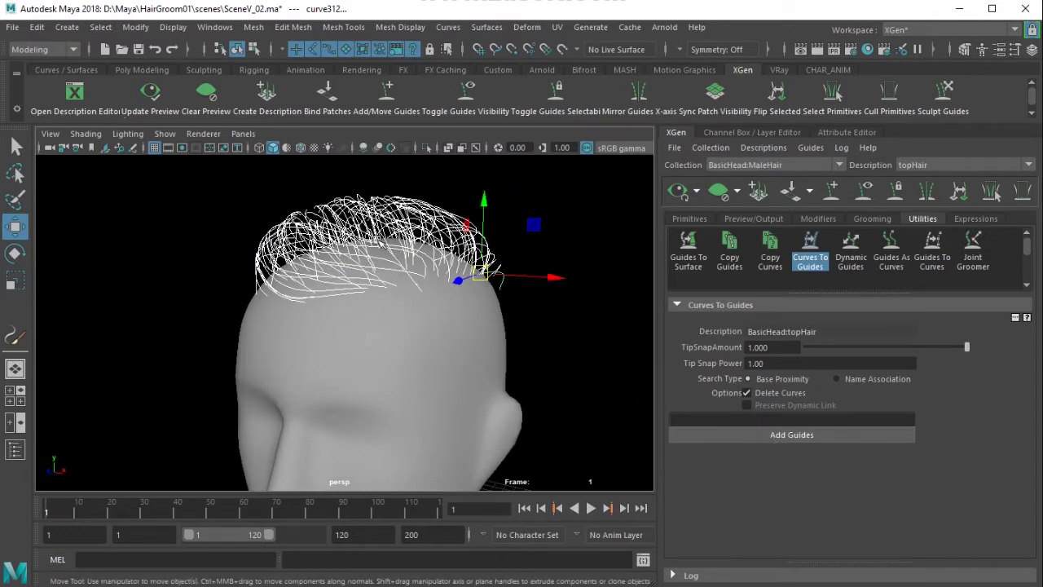
- Convert the selected top hair curves to topHair guides, deleting the original curves, and generate the hair preview
click(825, 438)
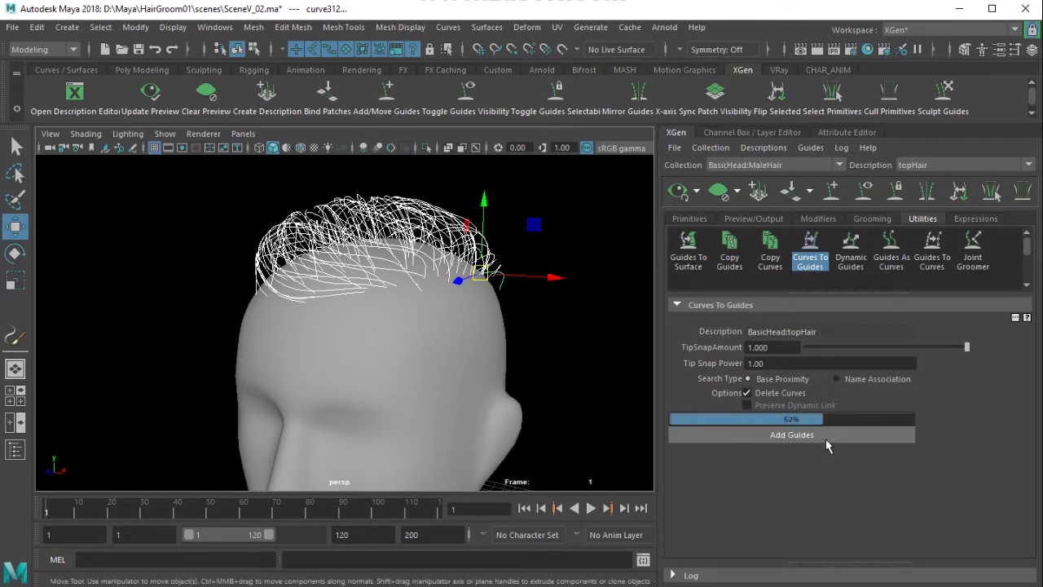
alt+drag(457, 350, 482, 318)
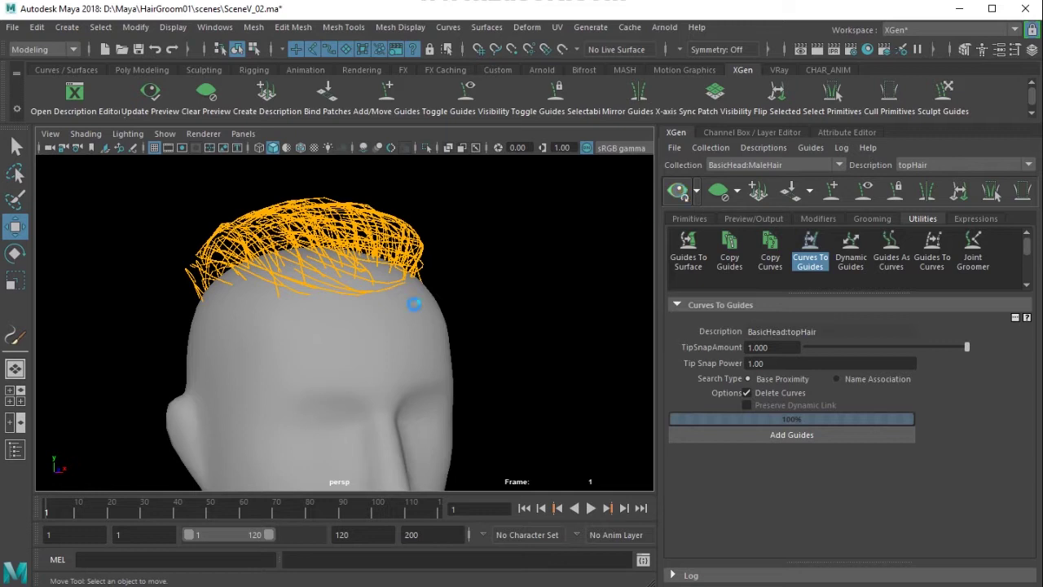
alt+drag(414, 304, 401, 324)
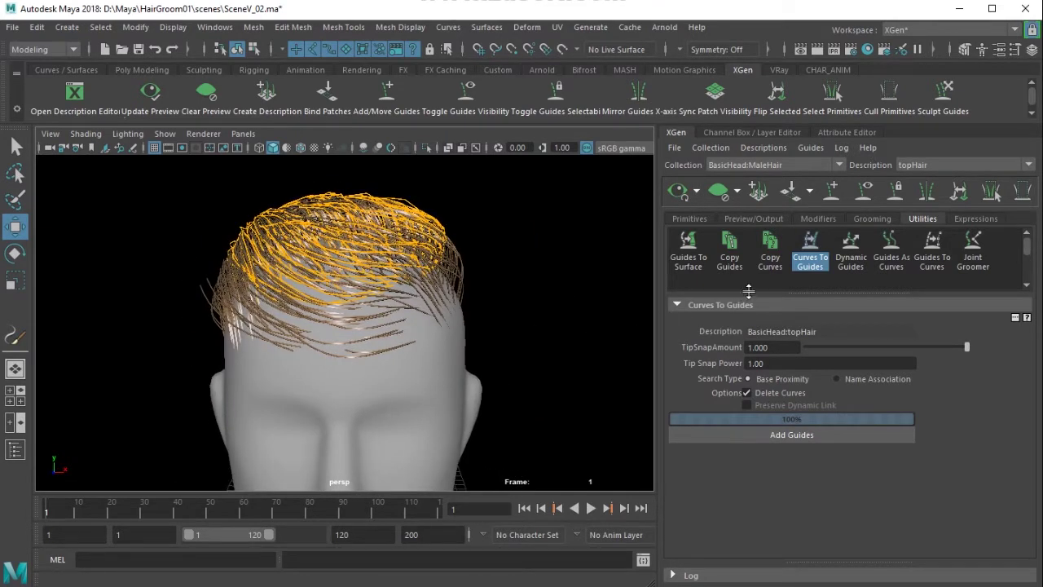
- Toggle the guides' visibility to examine the preview hair with and without them from several angles
click(863, 192)
alt+drag(535, 338, 494, 365)
click(871, 194)
click(872, 194)
click(872, 194)
alt+drag(454, 310, 372, 338)
- Set the topHair primitive density to 10 and hide the guides
click(688, 218)
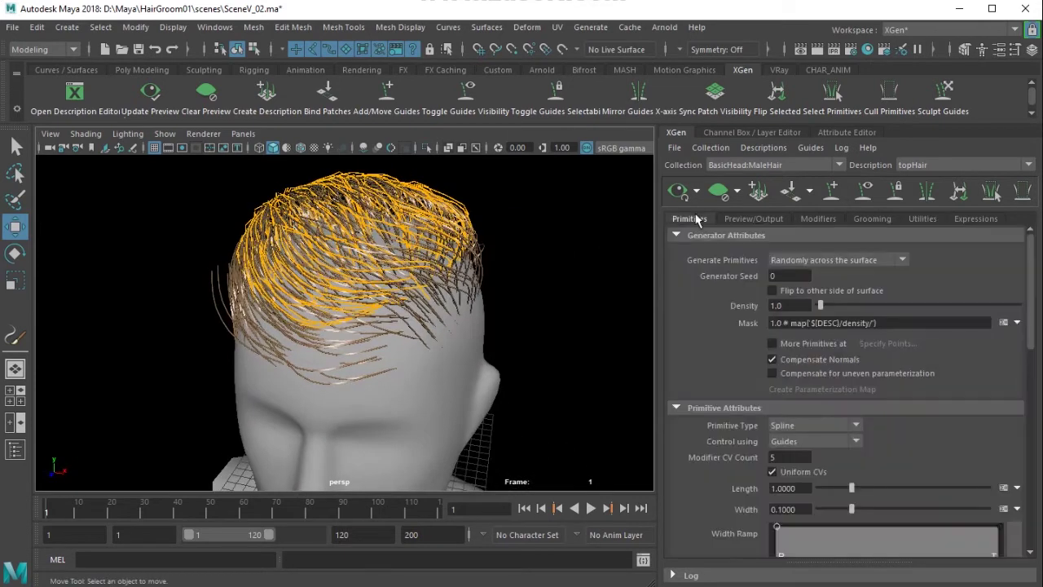
drag(825, 306, 836, 305)
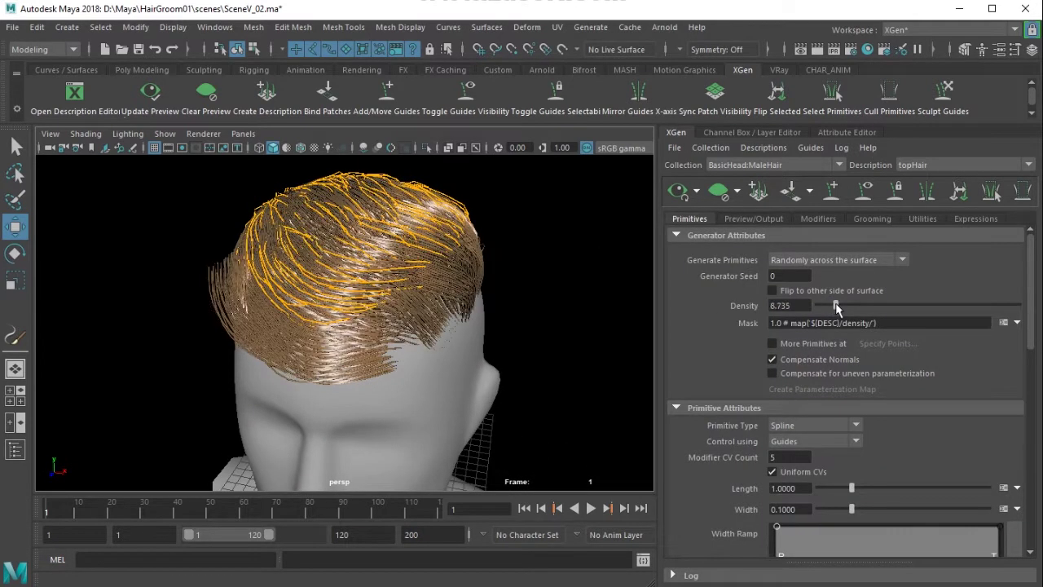
click(866, 193)
alt+drag(359, 326, 399, 337)
click(793, 308)
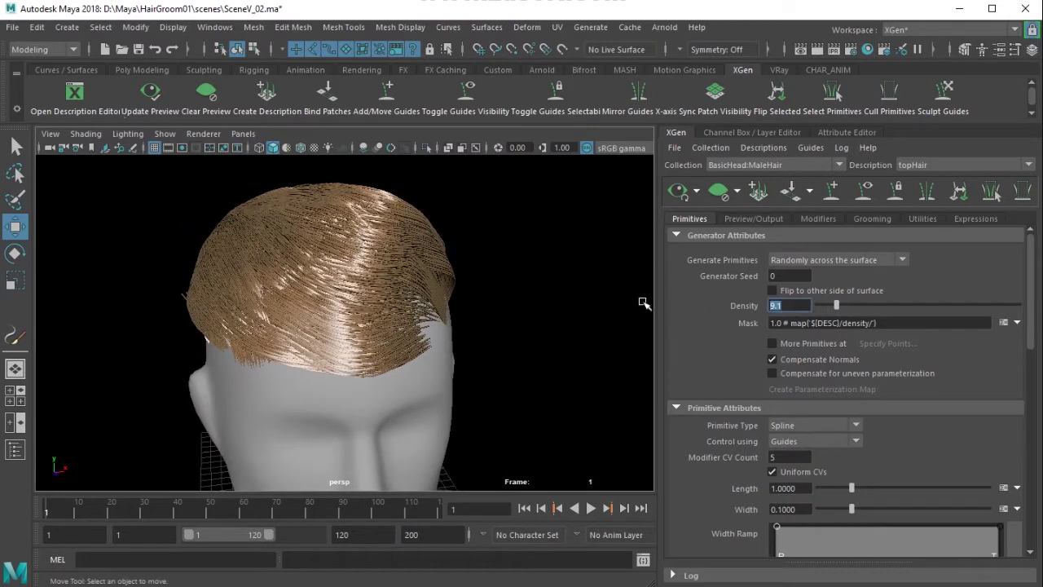
alt+drag(505, 358, 479, 377)
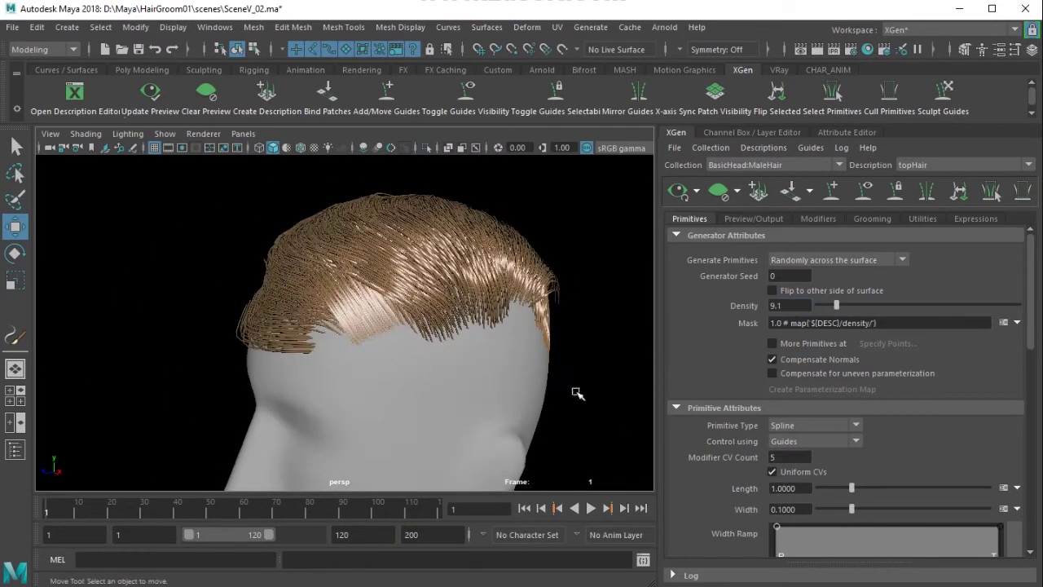
drag(793, 309, 679, 305)
text(10)
key(Return)
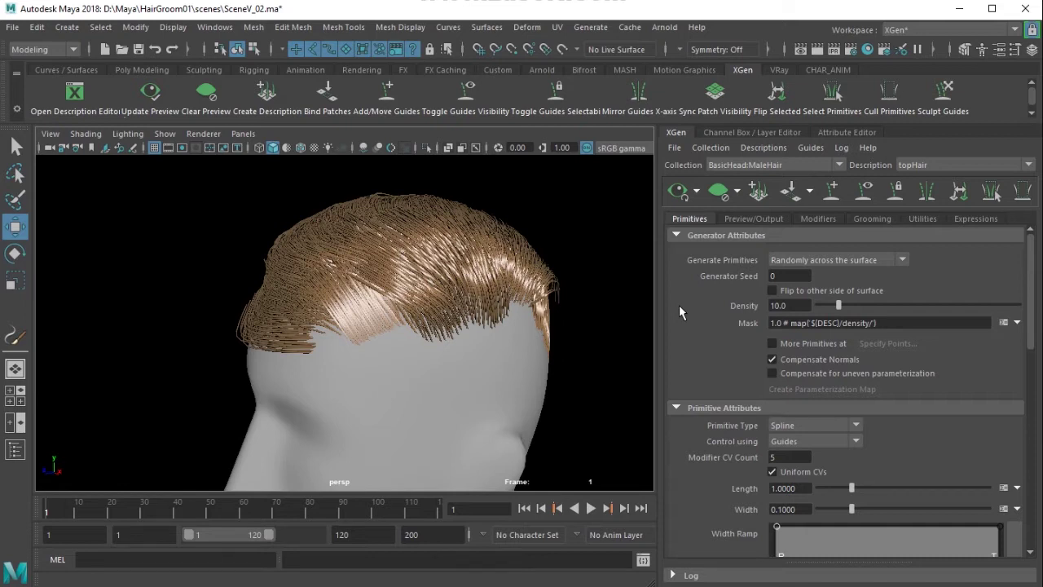
alt+drag(613, 339, 481, 334)
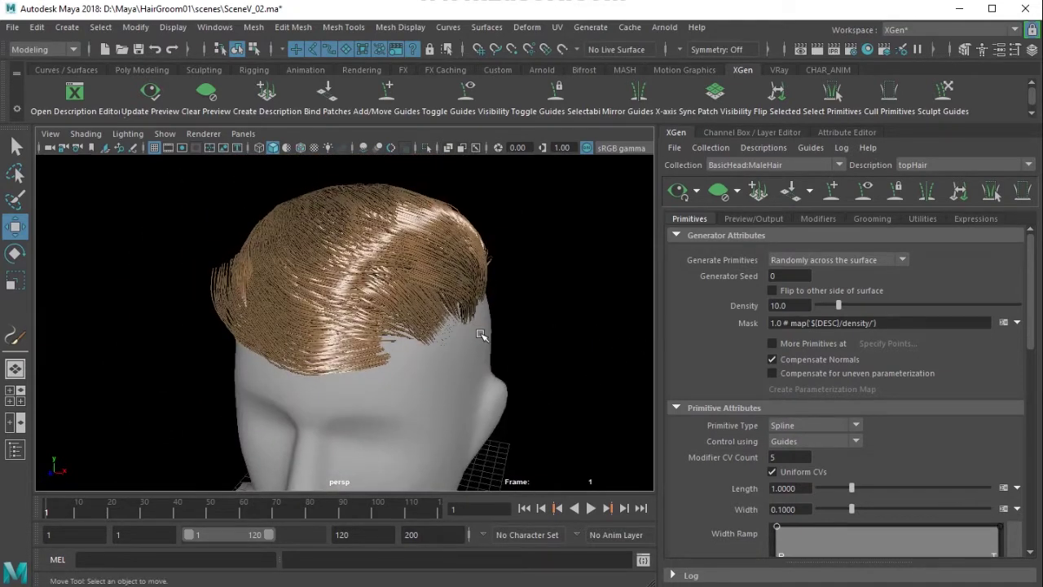
drag(797, 305, 699, 309)
drag(801, 507, 725, 510)
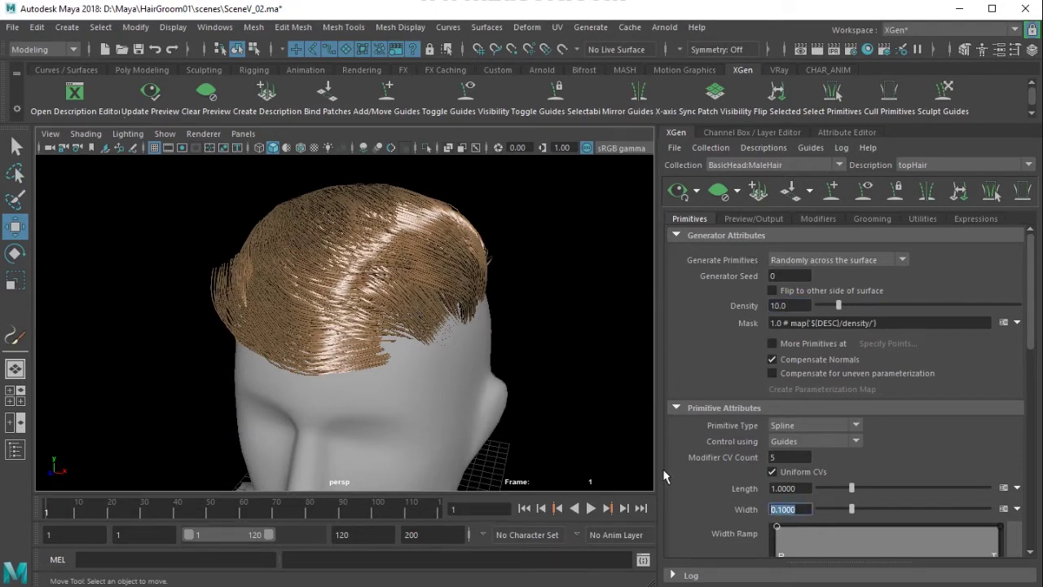
- Taper the topHair strands towards their tips with Taper 1.0 and Taper Start 0.76
alt+drag(268, 340, 336, 316)
alt+drag(492, 371, 554, 365)
scroll(875, 426, down, 3)
alt+middle_drag(269, 358, 375, 319)
alt+right_drag(375, 319, 647, 434)
alt+right_drag(431, 361, 489, 399)
alt+middle_drag(489, 399, 419, 387)
drag(904, 489, 1039, 486)
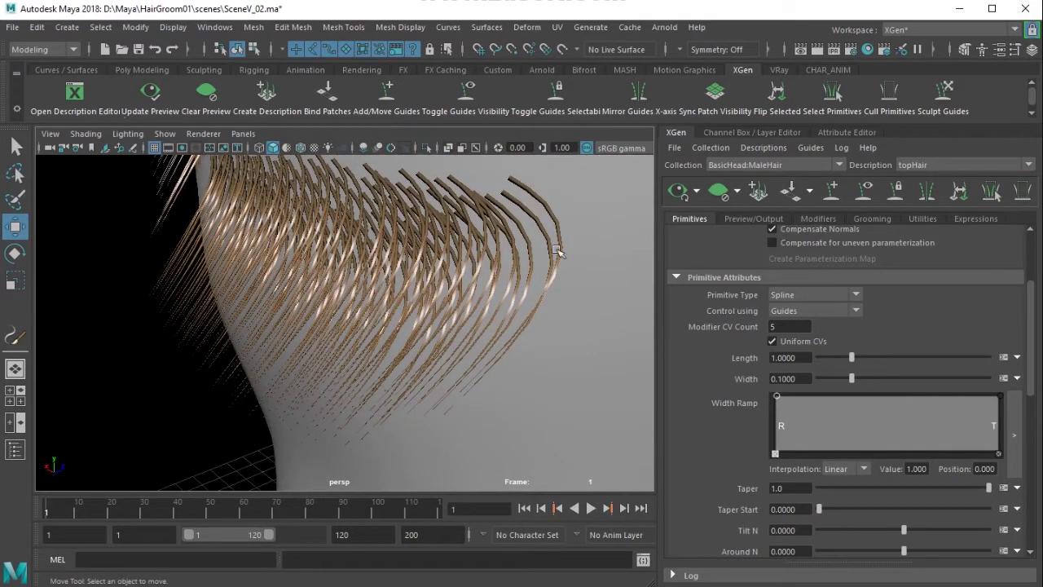
drag(823, 510, 948, 509)
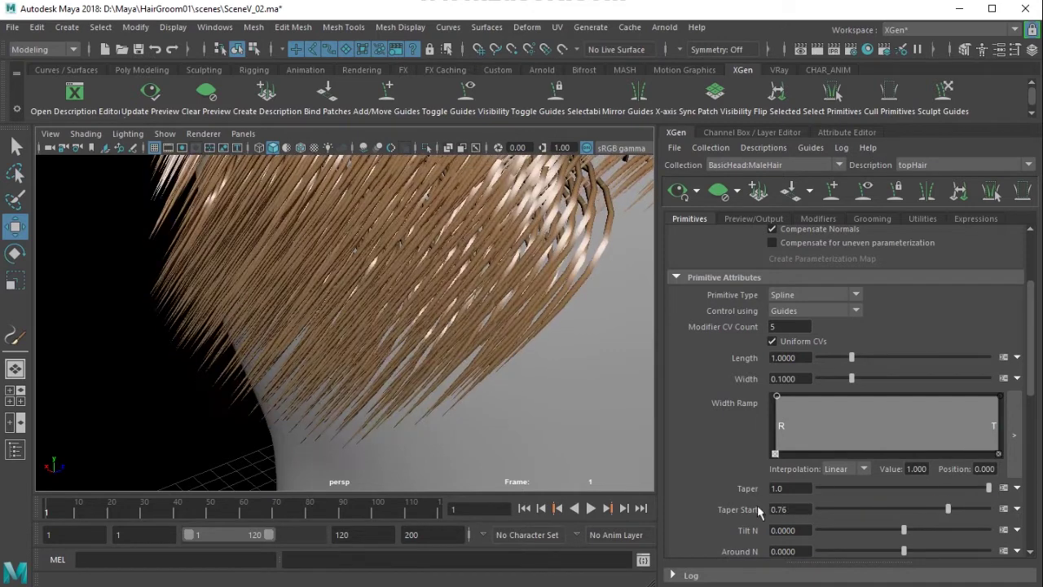
- Update the hair preview and examine its coverage around the front, sides and back of the head
alt+right_drag(440, 378, 408, 333)
alt+drag(408, 333, 361, 240)
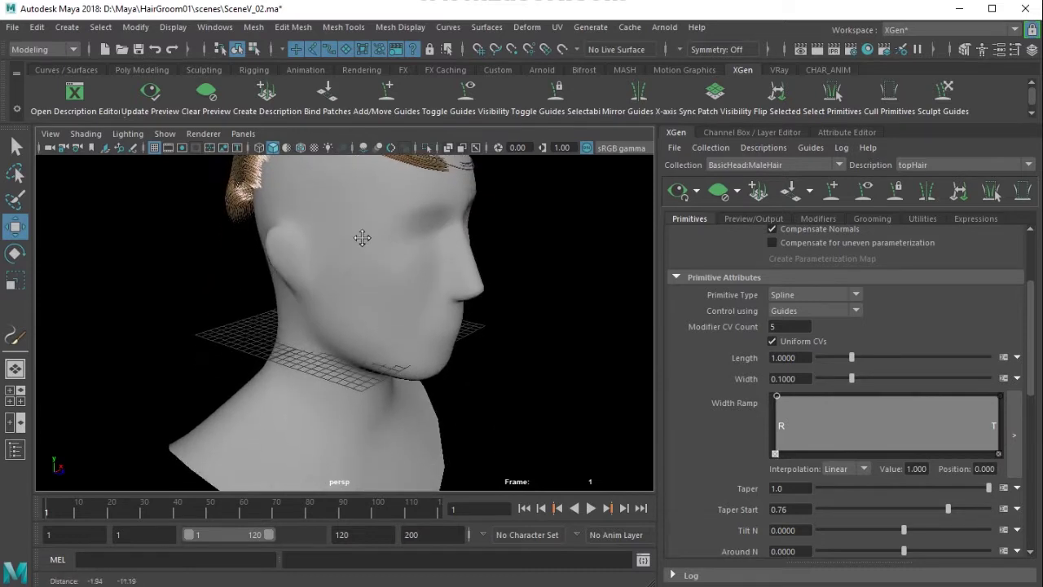
click(678, 194)
alt+middle_drag(428, 206, 414, 309)
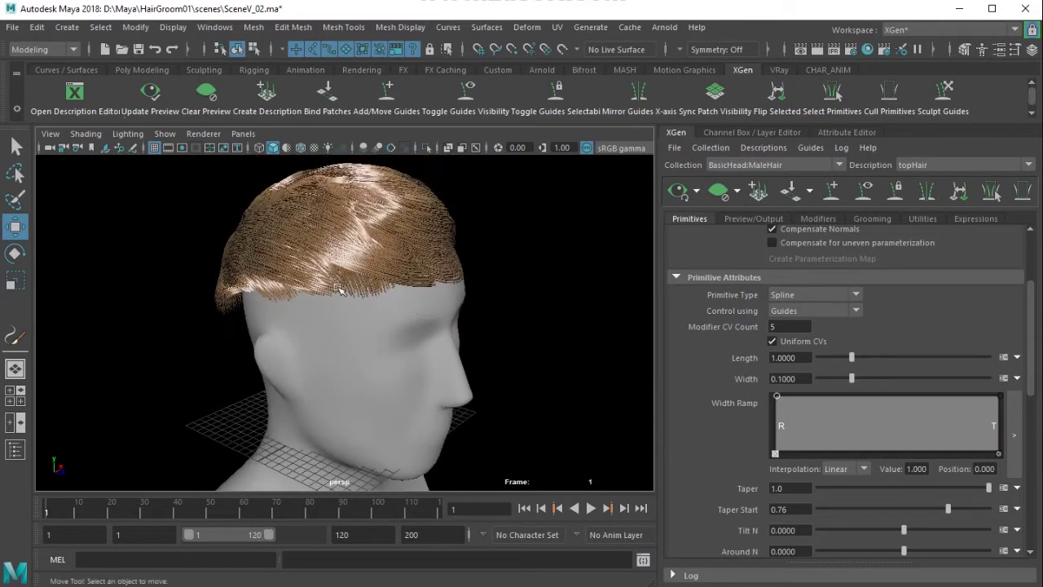
alt+drag(333, 288, 456, 342)
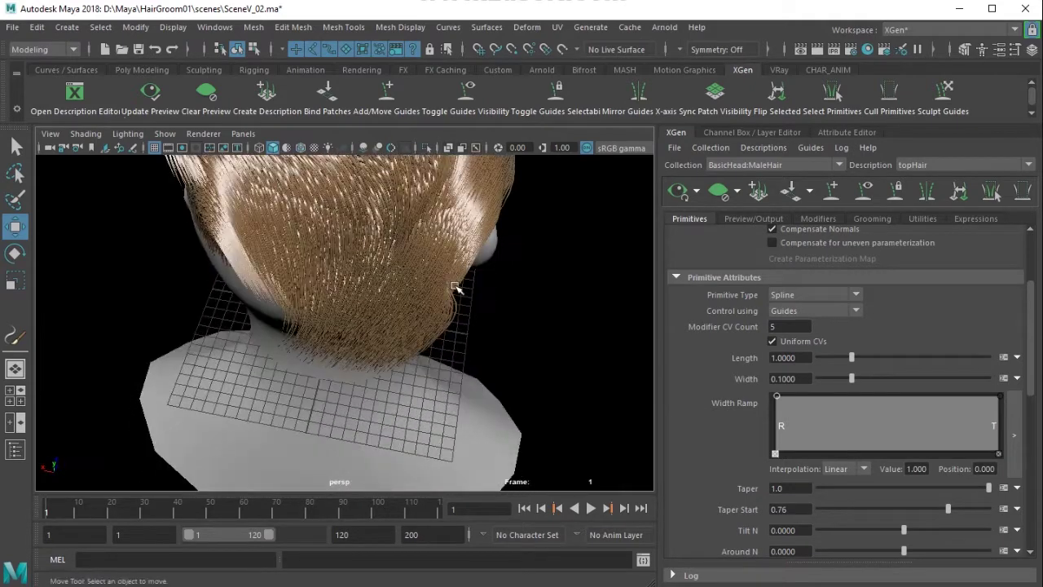
alt+middle_drag(554, 218, 522, 293)
alt+right_drag(522, 294, 375, 221)
alt+drag(375, 221, 204, 179)
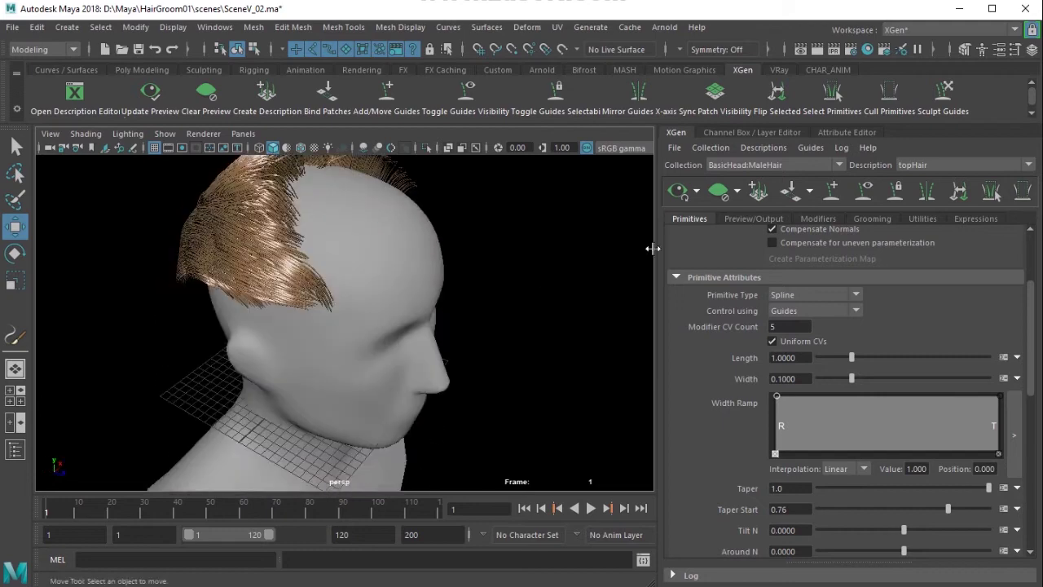
alt+drag(457, 269, 456, 309)
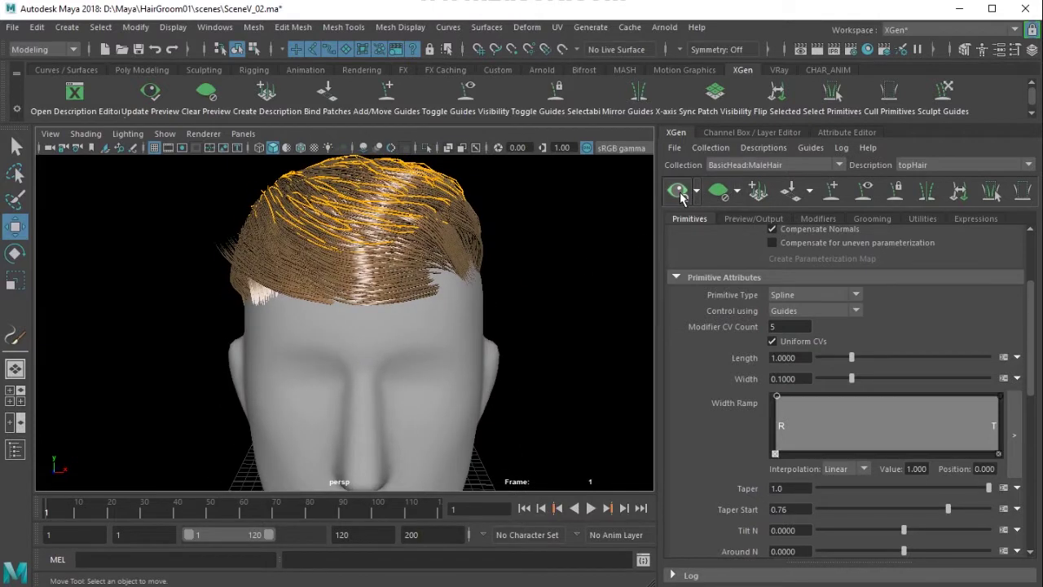
- Alternately clear and update the preview to compare the guides' area with the generated hair, ending with the preview cleared
click(719, 192)
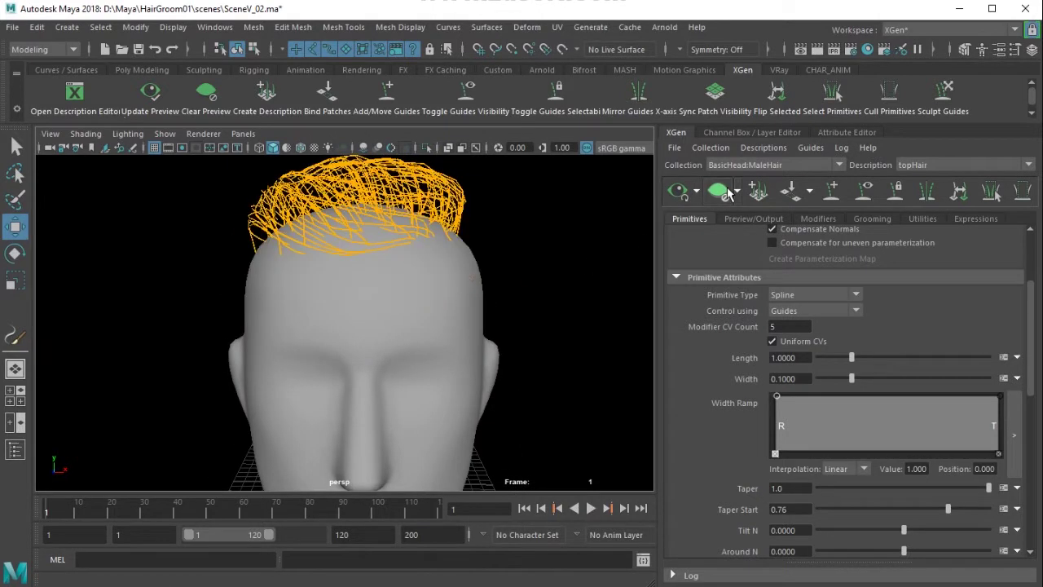
alt+drag(440, 302, 664, 237)
click(678, 193)
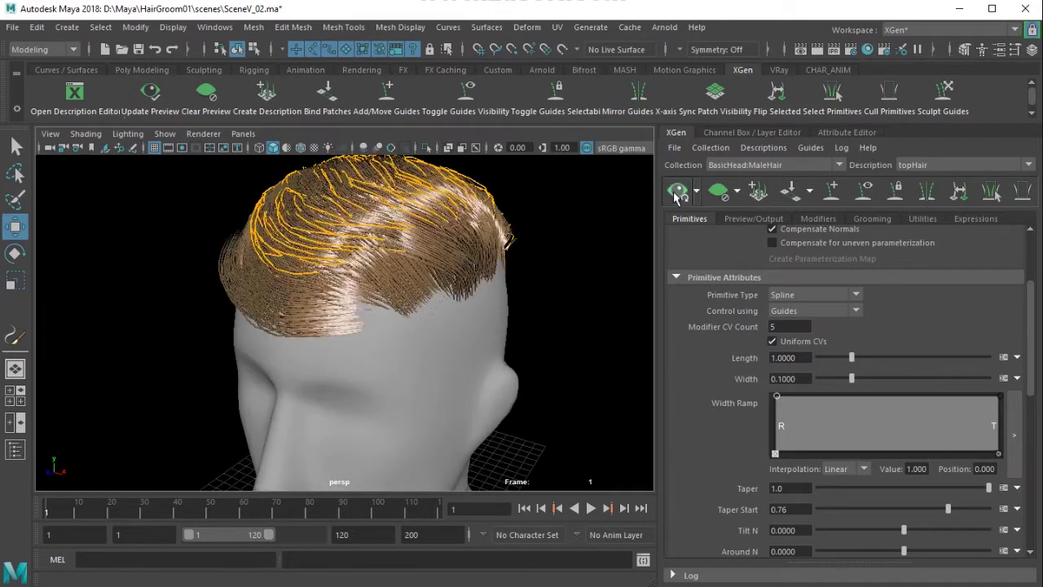
click(716, 194)
click(678, 193)
click(714, 195)
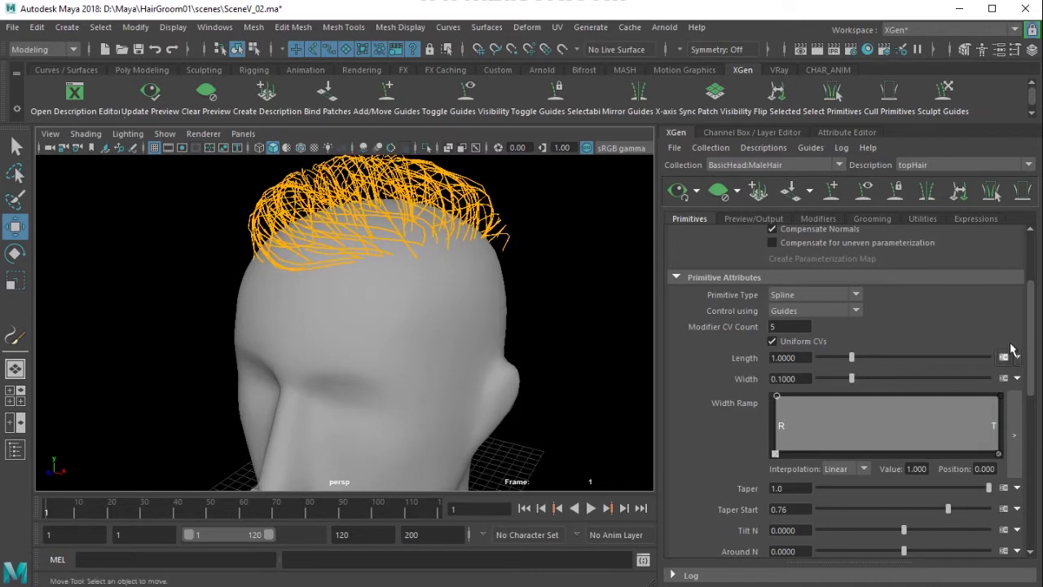
- Create a paint map named topmask for the topHair Mask attribute, with map resolution 15 and a black start color
drag(1030, 336, 1039, 291)
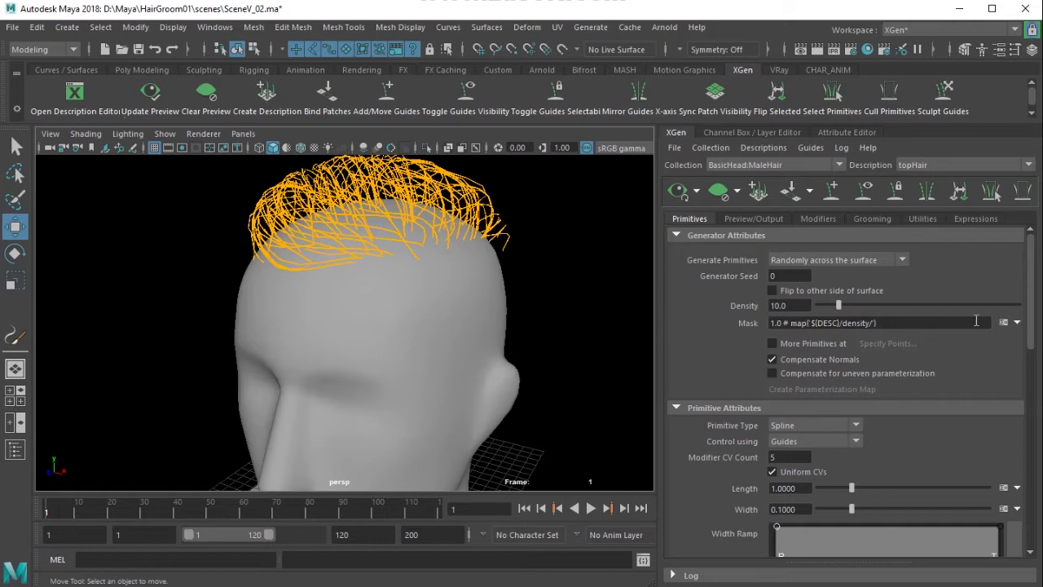
click(1004, 322)
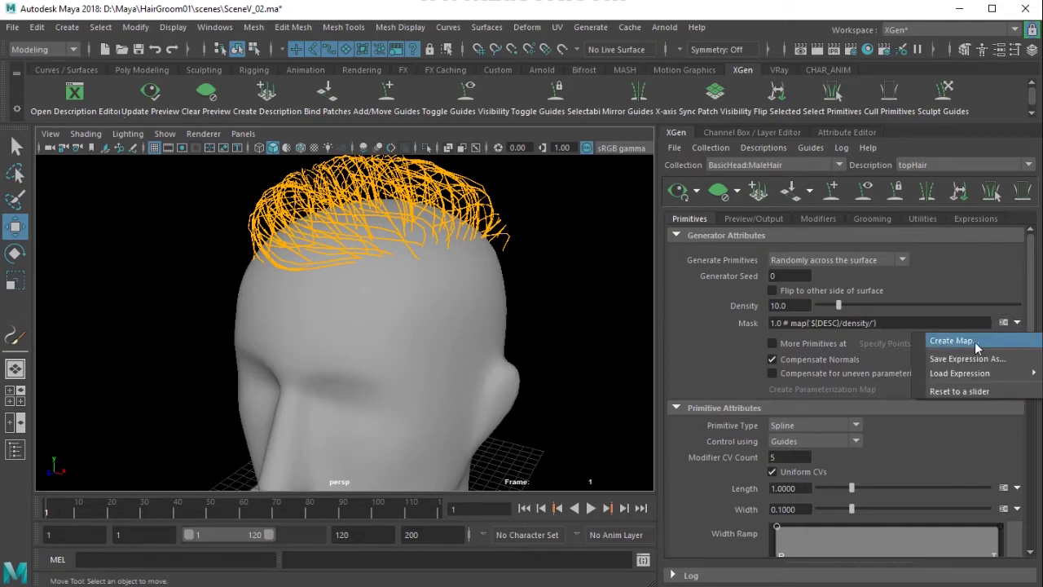
click(975, 342)
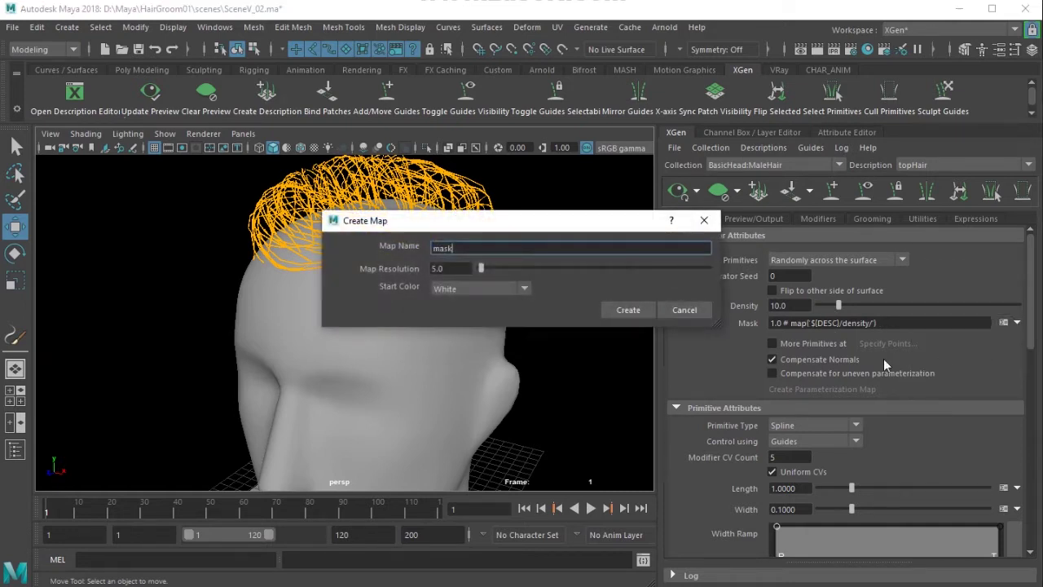
drag(490, 223, 571, 210)
click(514, 256)
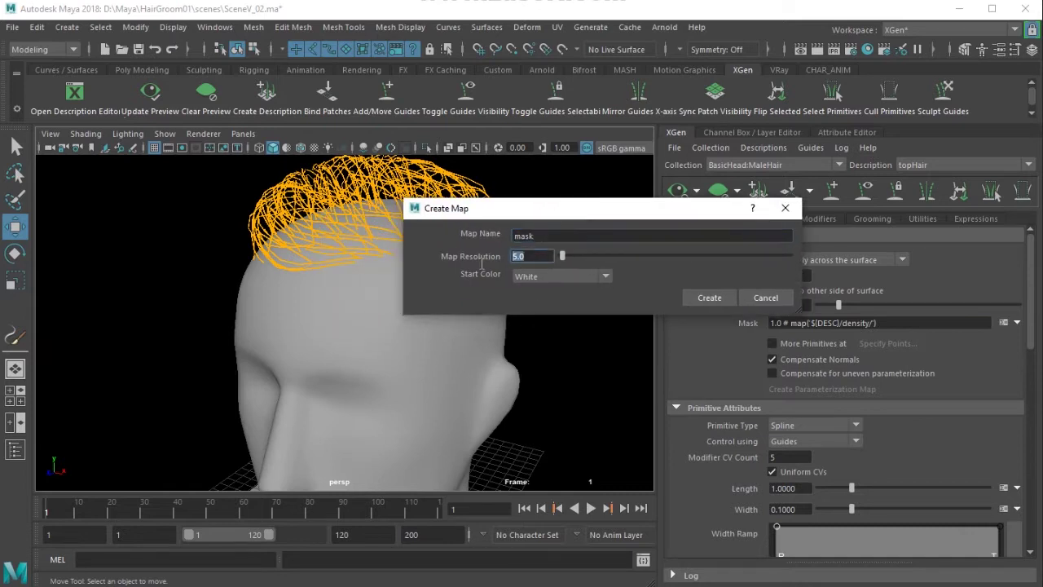
text(15)
key(Return)
click(525, 277)
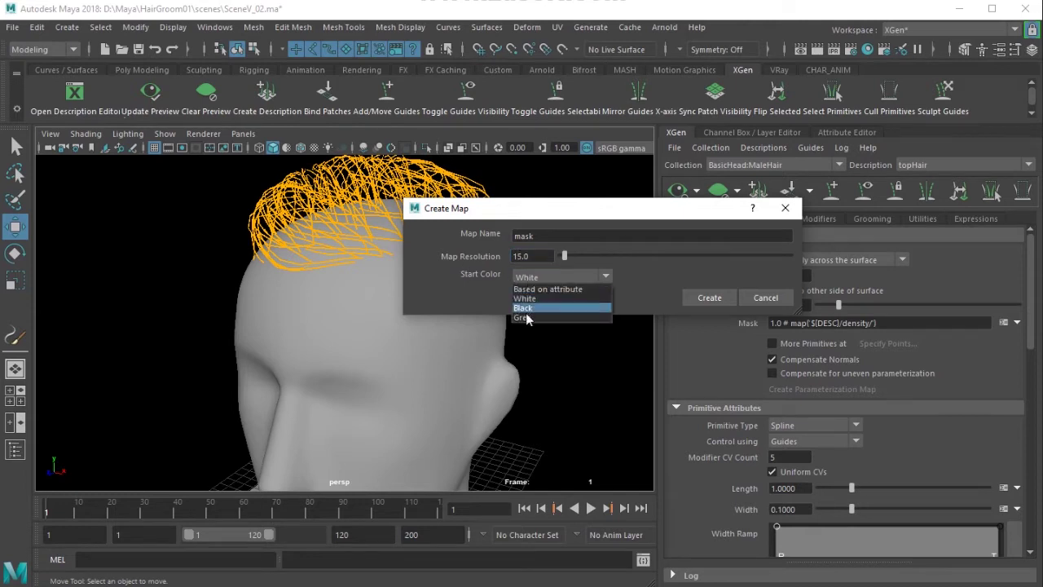
click(528, 308)
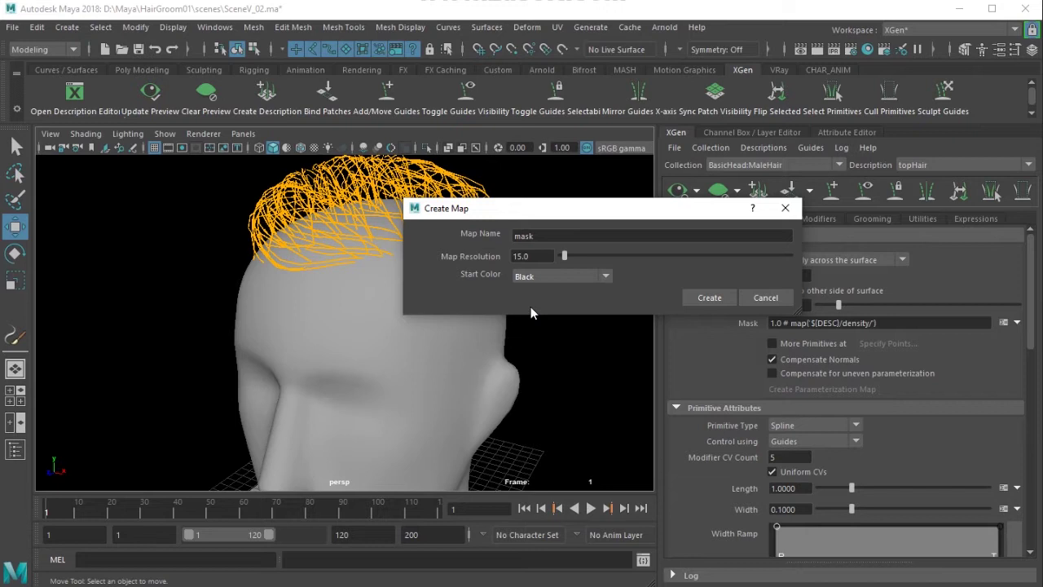
click(516, 236)
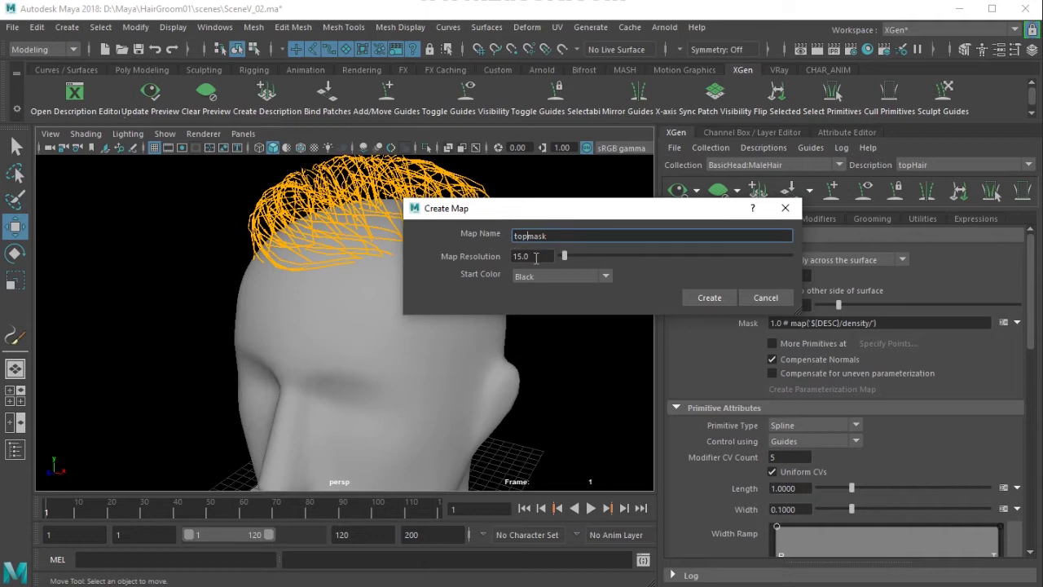
click(702, 298)
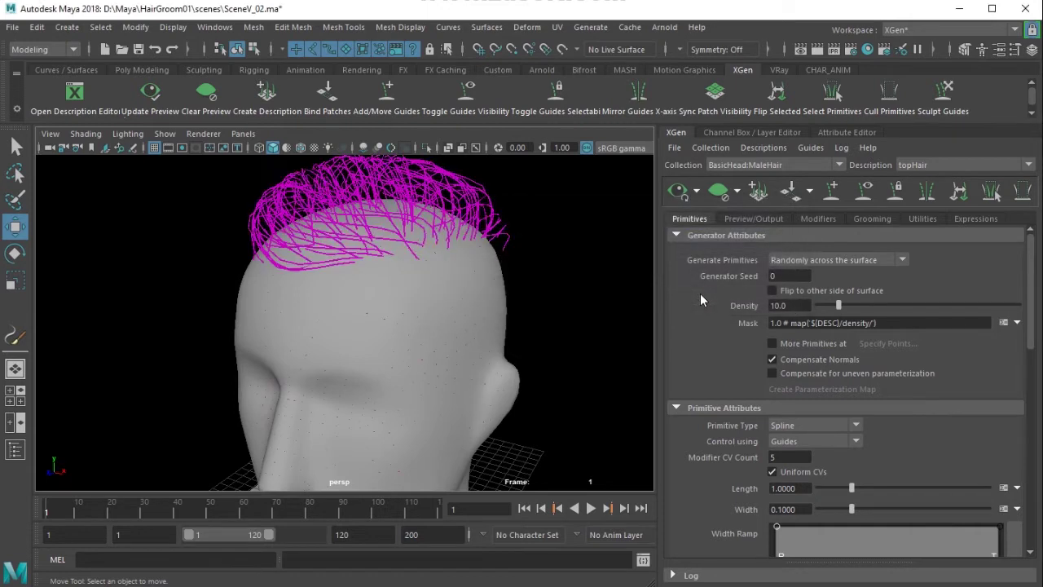
- Clear the regenerated hair preview and open the 3D Paint Tool settings clear of the viewport
mouse_move(384, 302)
alt+mouse_down()
mouse_move(510, 309)
mouse_move(353, 311)
mouse_move(361, 314)
alt+mouse_up()
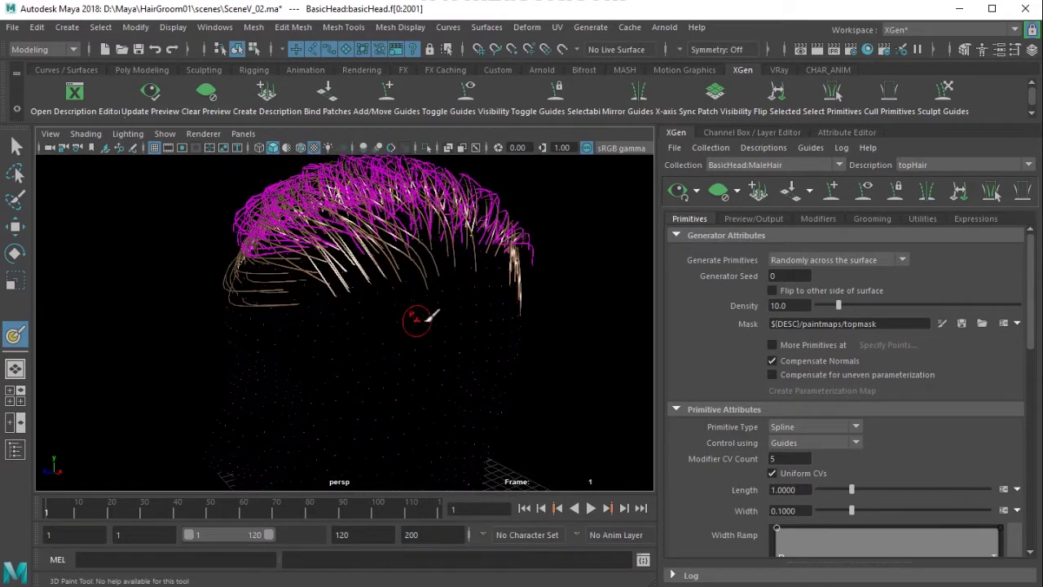
click(718, 190)
alt+drag(477, 291, 389, 303)
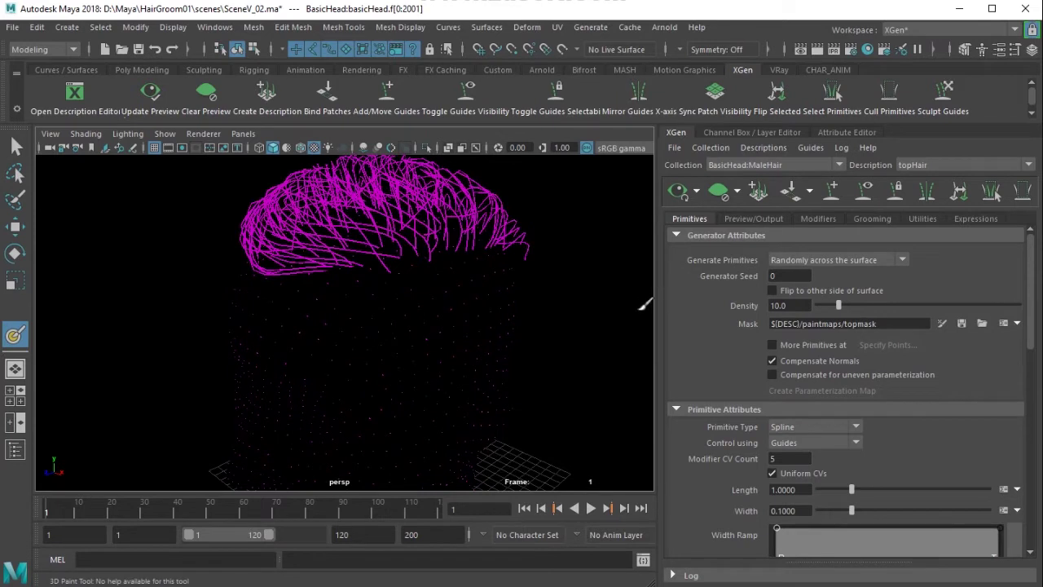
click(1015, 49)
drag(595, 416, 827, 125)
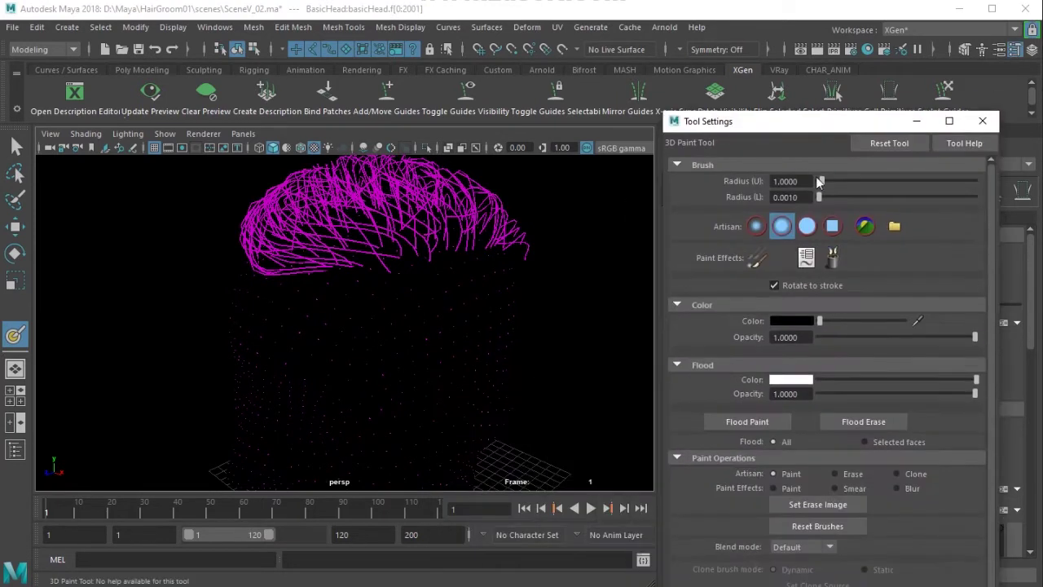
- Choose the solid round brush for the 3D Paint Tool and set its paint color to white
alt+middle_drag(388, 314, 391, 328)
alt+right_drag(393, 329, 421, 342)
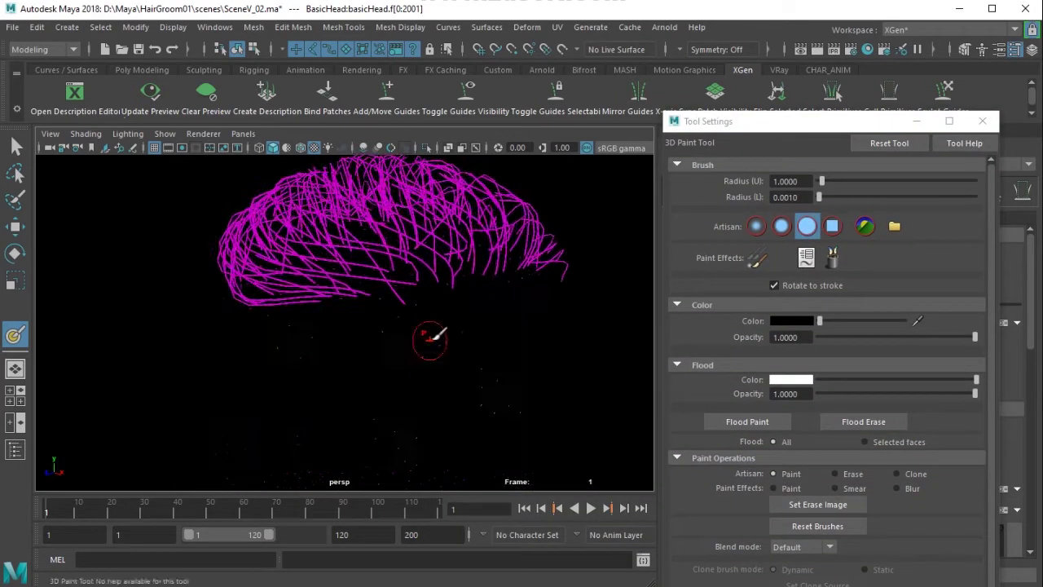
alt+drag(434, 324, 436, 343)
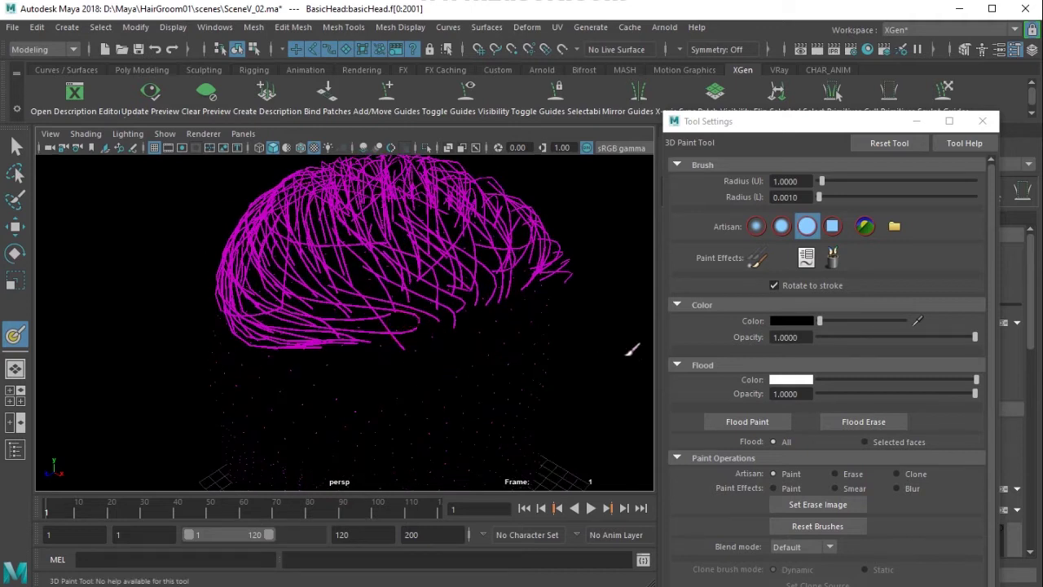
drag(820, 320, 960, 322)
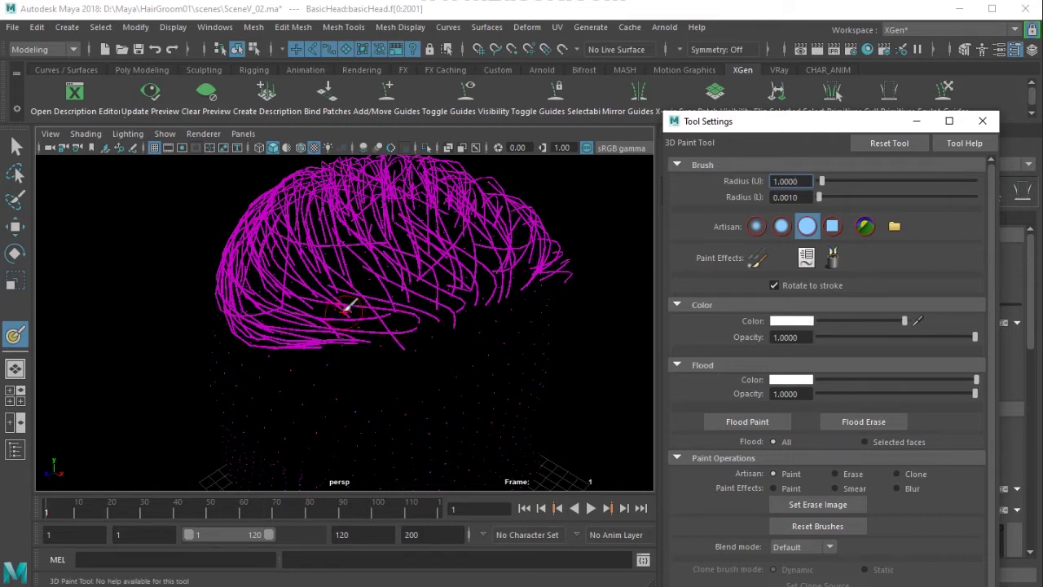
- Paint the topmask map white in a band around the head, following the outer edge of the top hair guides
mouse_move(356, 305)
mouse_down()
mouse_move(399, 310)
mouse_move(499, 275)
mouse_move(347, 295)
mouse_move(371, 324)
mouse_move(401, 330)
mouse_move(346, 322)
mouse_move(446, 323)
mouse_up()
mouse_move(446, 323)
alt+mouse_down()
mouse_move(387, 340)
mouse_move(268, 315)
mouse_move(321, 317)
mouse_move(354, 328)
mouse_move(229, 326)
alt+mouse_up()
mouse_move(251, 277)
mouse_down()
mouse_move(326, 285)
mouse_move(351, 273)
mouse_up()
mouse_move(380, 270)
alt+mouse_down()
mouse_move(313, 314)
mouse_move(258, 318)
alt+mouse_up()
mouse_move(253, 318)
mouse_down()
mouse_move(225, 308)
mouse_move(323, 284)
mouse_move(302, 298)
mouse_move(244, 293)
mouse_up()
mouse_move(243, 281)
mouse_down()
mouse_move(318, 314)
mouse_move(273, 311)
mouse_move(277, 285)
mouse_up()
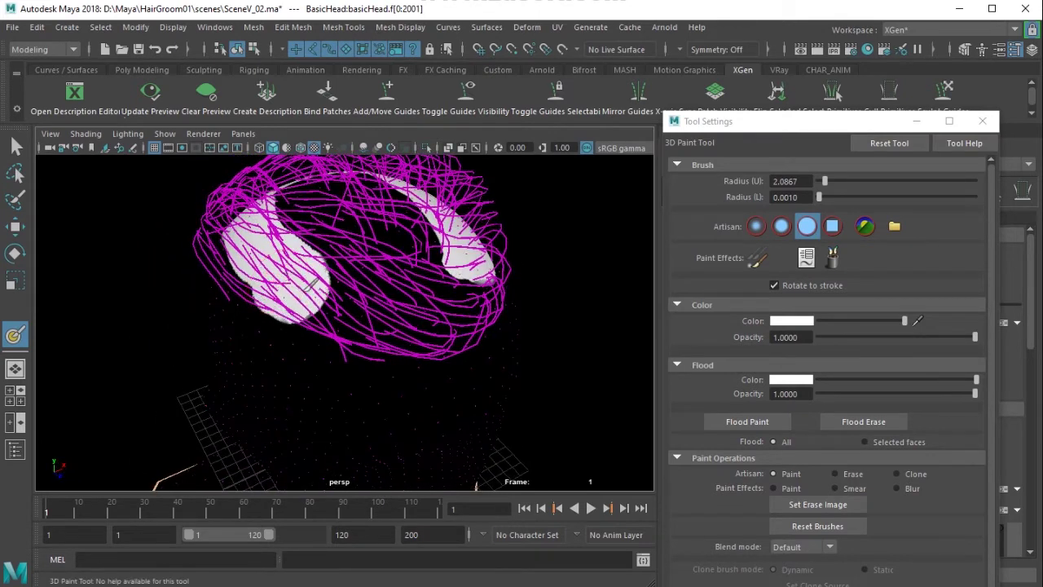
alt+drag(379, 300, 293, 282)
drag(377, 307, 462, 289)
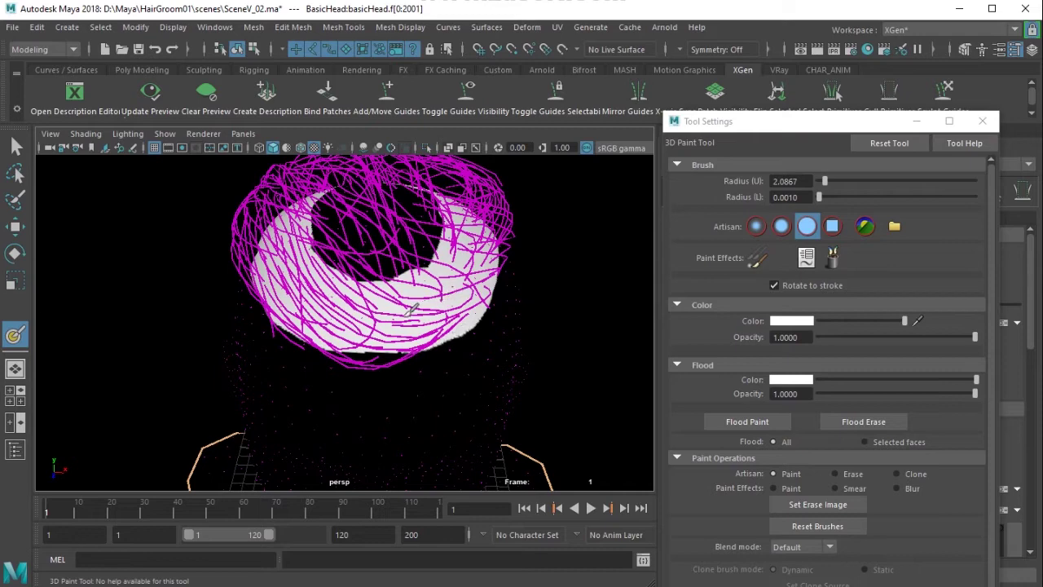
- Fill the remaining scalp area beneath the top guides with white and refine the mask border with a smaller brush radius
alt+drag(279, 311, 393, 313)
mouse_move(397, 276)
mouse_down()
mouse_move(441, 257)
mouse_move(379, 256)
mouse_up()
alt+drag(315, 302, 233, 284)
mouse_move(356, 311)
mouse_down()
mouse_move(440, 265)
mouse_move(444, 251)
mouse_up()
mouse_move(422, 319)
alt+mouse_down()
mouse_move(376, 298)
mouse_move(290, 285)
alt+mouse_up()
mouse_move(407, 348)
mouse_down()
mouse_move(466, 321)
mouse_move(467, 276)
mouse_move(331, 260)
mouse_up()
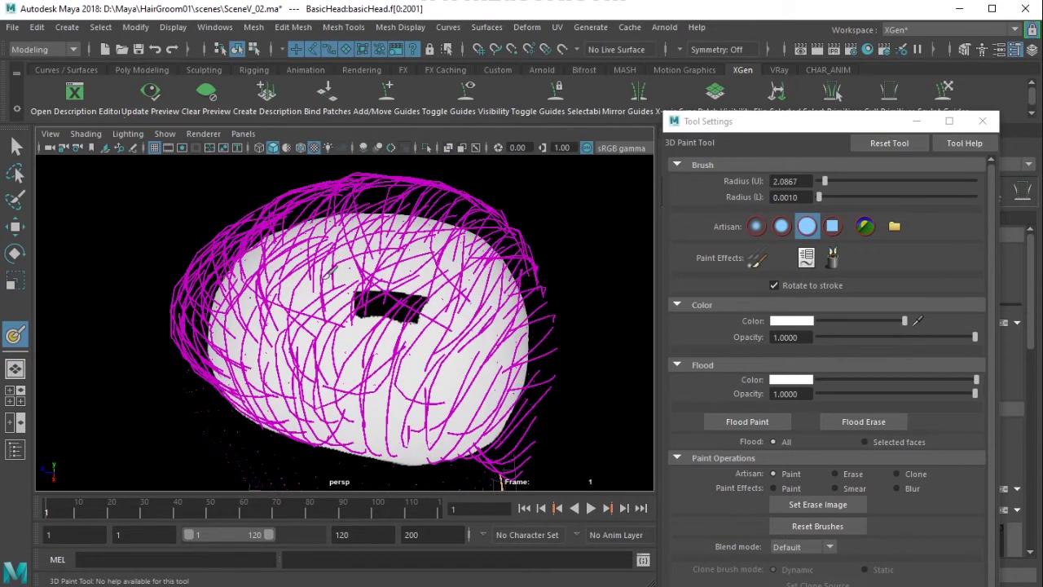
alt+drag(424, 301, 538, 275)
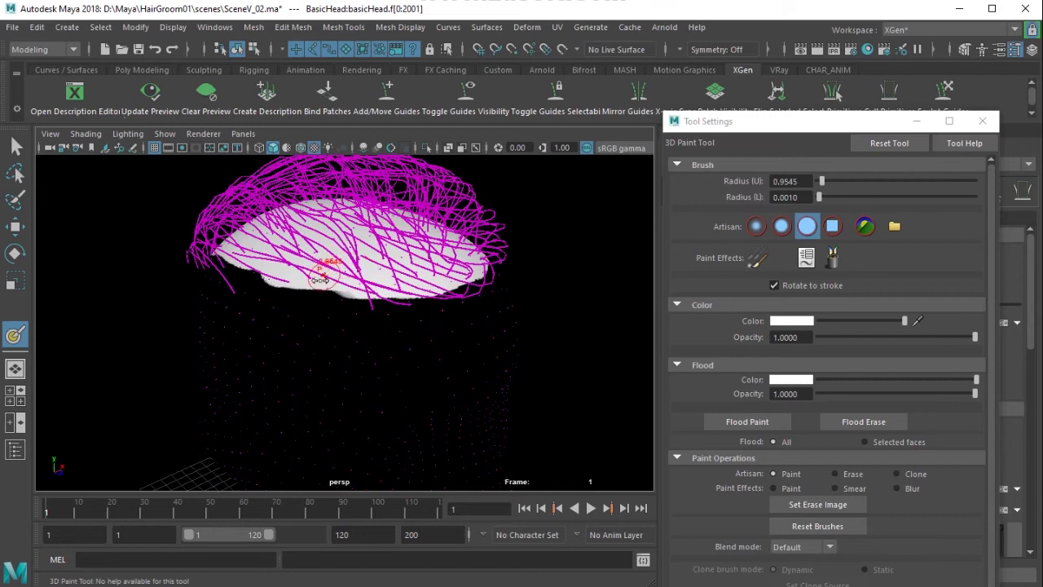
alt+drag(314, 290, 530, 318)
- Save the painted topmask map and toggle the guides' visibility to examine the masked top hair
click(911, 123)
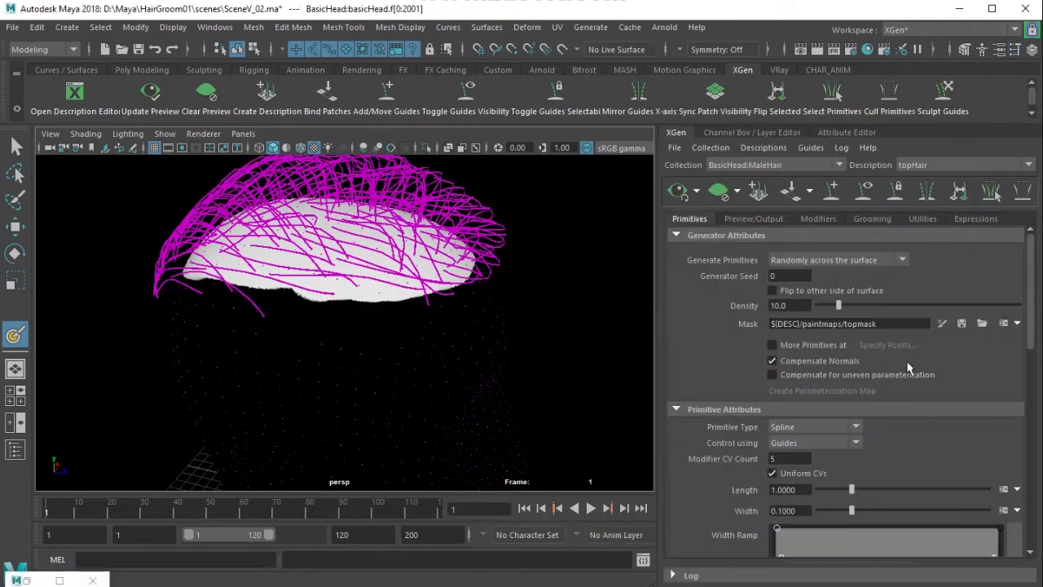
click(962, 325)
alt+drag(328, 332, 285, 316)
key(w)
mouse_move(549, 289)
alt+mouse_down()
mouse_move(386, 345)
mouse_move(593, 351)
mouse_move(329, 354)
mouse_move(552, 350)
mouse_move(601, 395)
mouse_move(503, 357)
mouse_move(489, 334)
mouse_move(617, 333)
mouse_move(530, 309)
alt+mouse_up()
click(864, 192)
scroll(489, 334, up, 4)
click(865, 191)
alt+drag(361, 268, 378, 275)
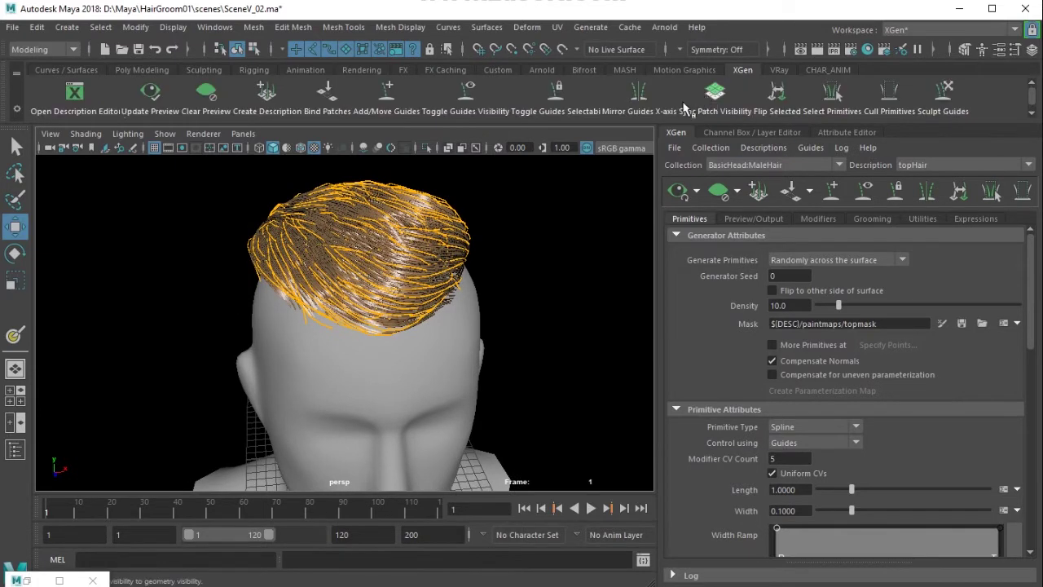
- Reshape the front top guides using a large Sculpt Guides brush, update the preview and inspect the hair from the side
click(943, 91)
mouse_move(358, 289)
shift+mouse_down()
mouse_move(377, 279)
mouse_move(371, 311)
shift+mouse_up()
mouse_move(311, 355)
mouse_down()
mouse_move(368, 327)
mouse_move(324, 362)
mouse_up()
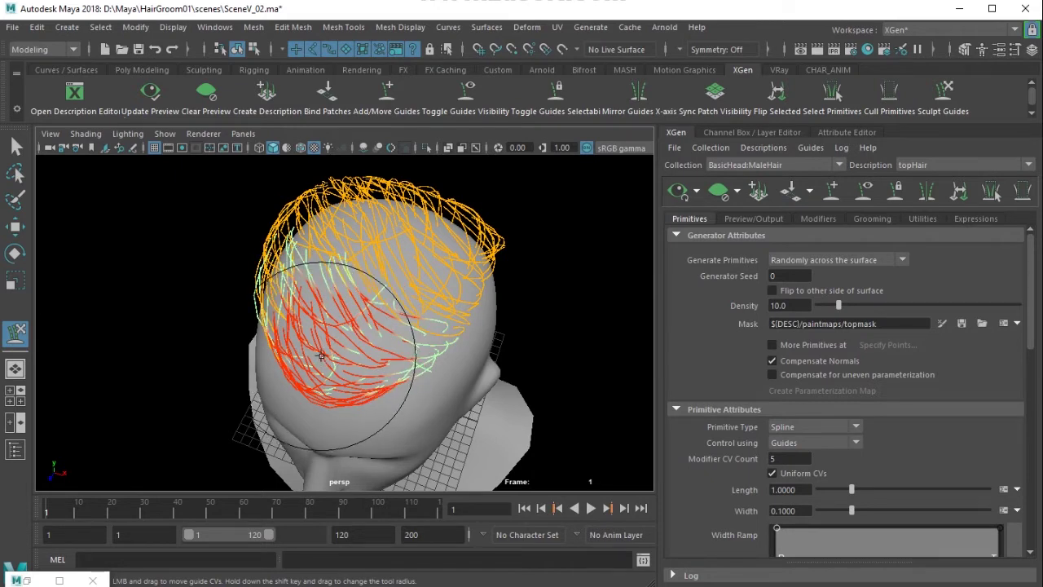
mouse_move(321, 355)
mouse_down()
mouse_move(272, 308)
mouse_move(363, 242)
mouse_move(386, 249)
mouse_up()
click(684, 196)
mouse_move(262, 332)
alt+mouse_down()
mouse_move(337, 313)
mouse_move(466, 358)
mouse_move(260, 276)
mouse_move(305, 238)
mouse_move(269, 228)
mouse_move(239, 240)
mouse_move(269, 326)
mouse_move(315, 337)
mouse_move(354, 308)
mouse_move(401, 331)
mouse_move(431, 331)
mouse_move(454, 361)
alt+mouse_up()
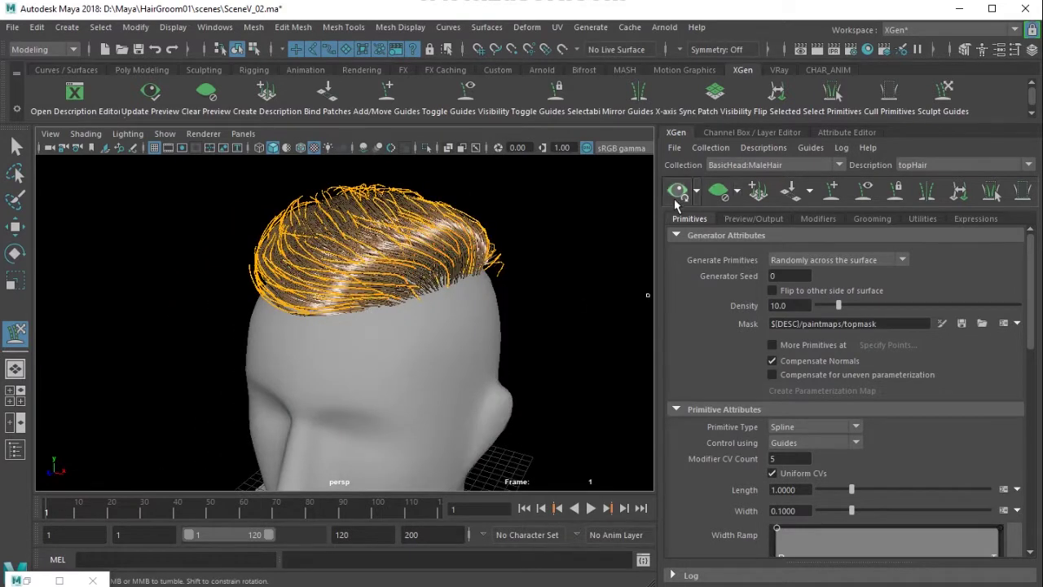
key(w)
mouse_move(586, 277)
alt+mouse_down()
mouse_move(459, 280)
mouse_move(544, 308)
mouse_move(442, 286)
mouse_move(473, 331)
mouse_move(366, 317)
mouse_move(541, 381)
mouse_move(489, 414)
mouse_move(650, 379)
mouse_move(638, 382)
alt+mouse_up()
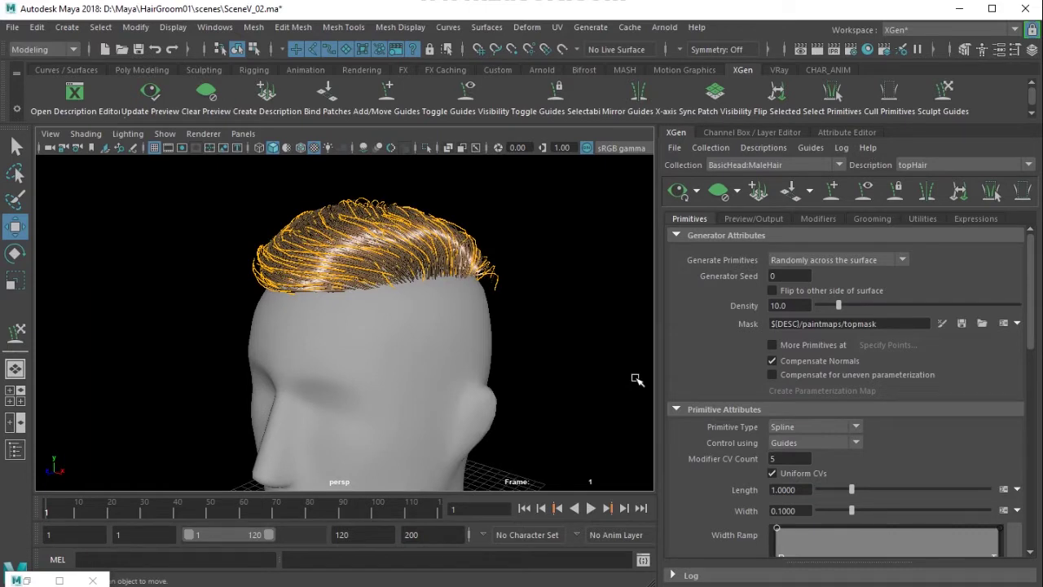
alt+drag(554, 374, 617, 390)
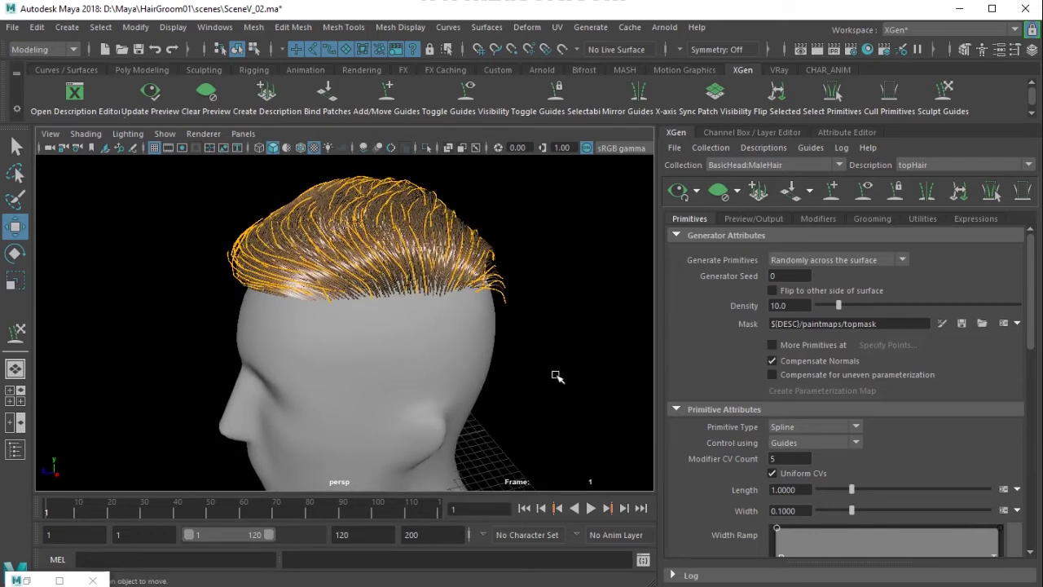
- Create a spline description ltSide for the head in BasicHead:MaleHair, generated randomly across the surface and controlled by placing and shaping guides
click(405, 338)
click(760, 190)
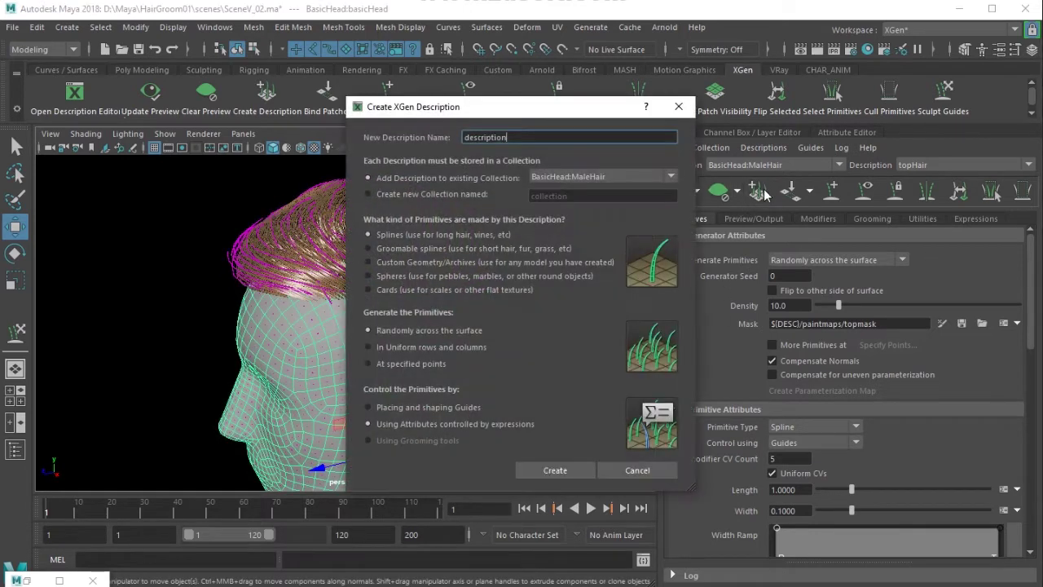
click(560, 171)
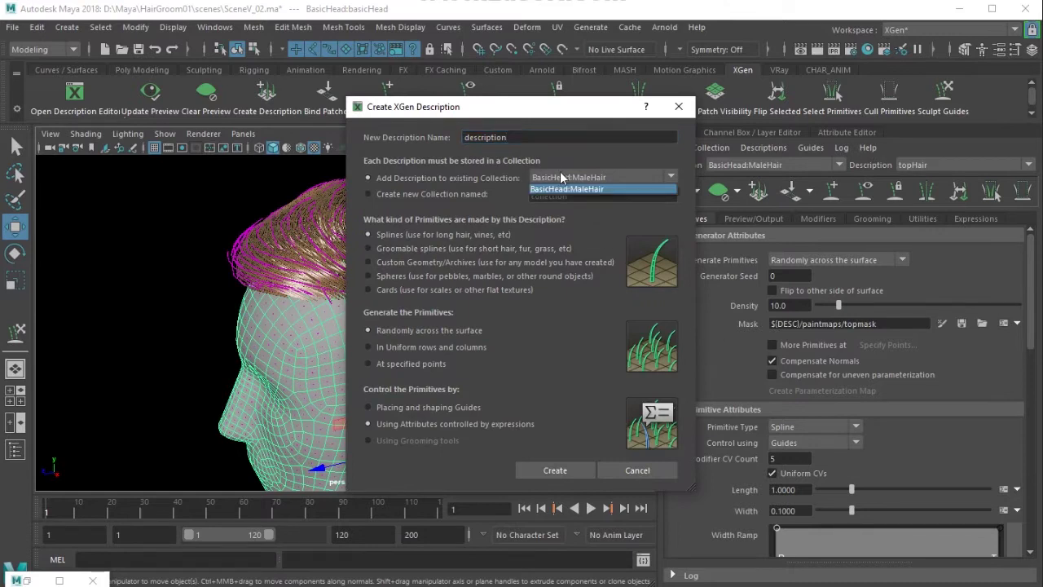
click(581, 178)
drag(528, 115, 360, 166)
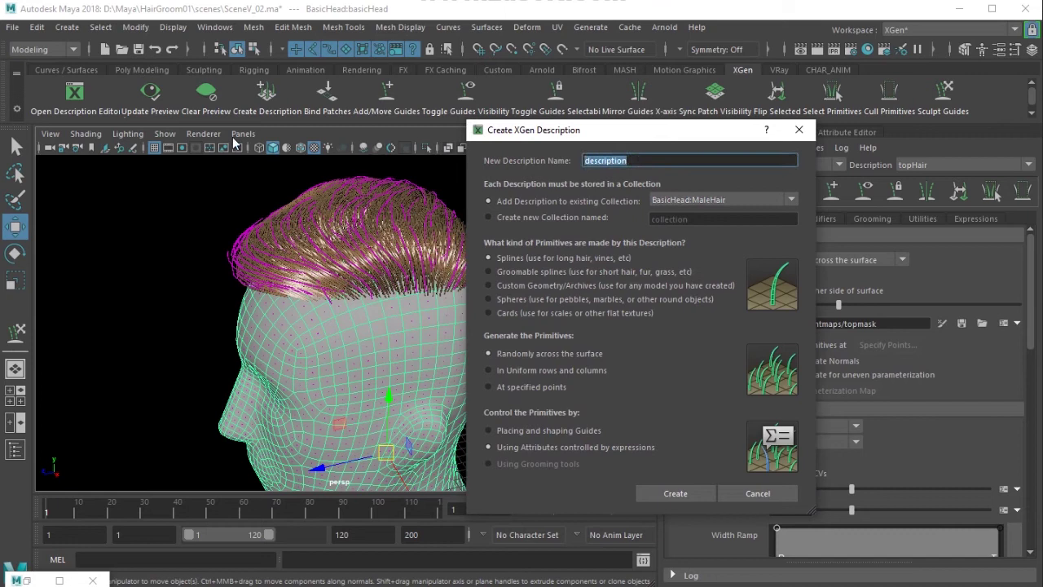
key(BackSpace)
click(498, 432)
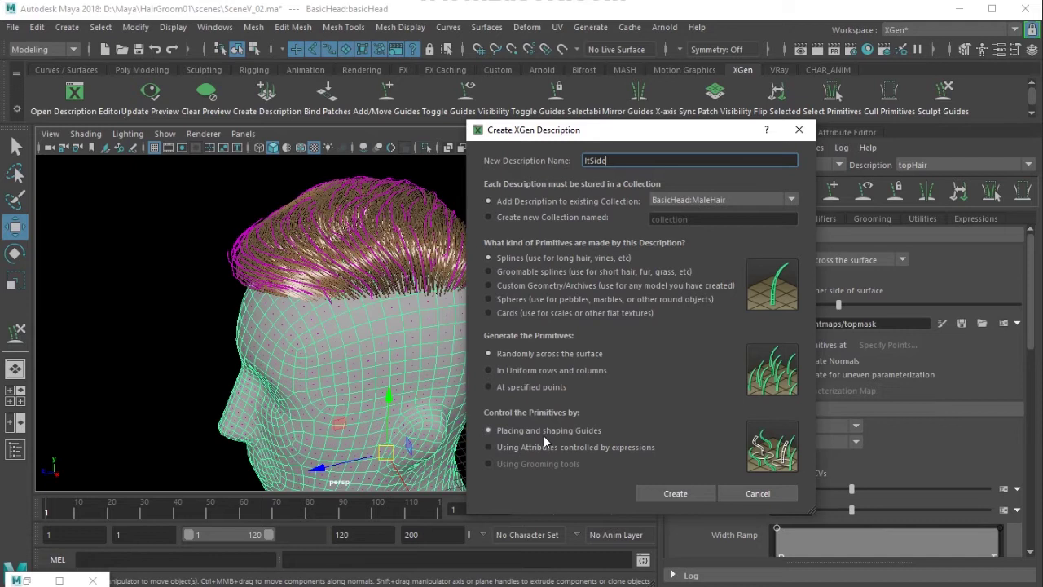
click(676, 493)
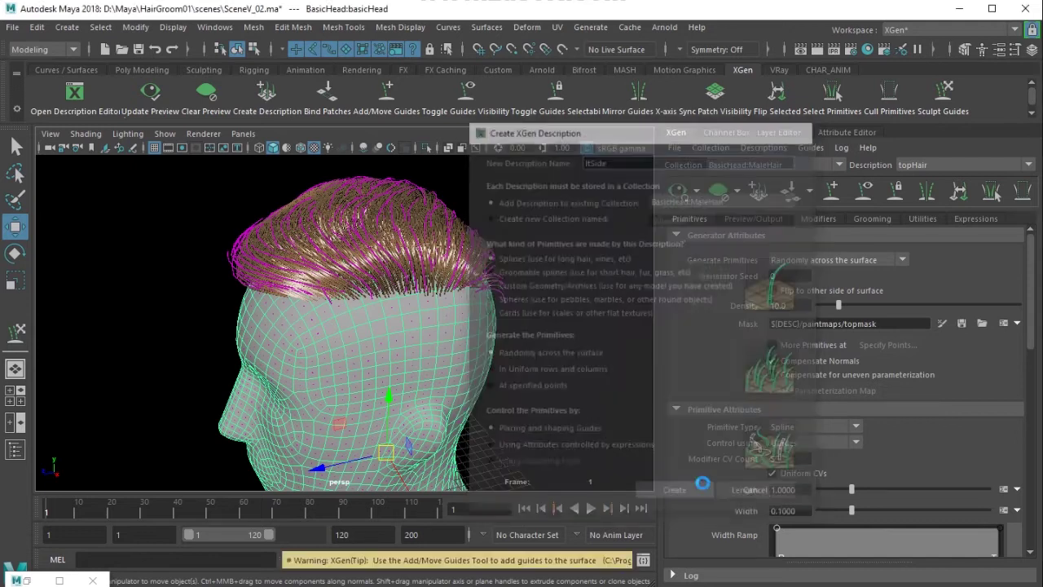
- Switch the active description to topHair and back to ltSide to compare their settings
click(973, 163)
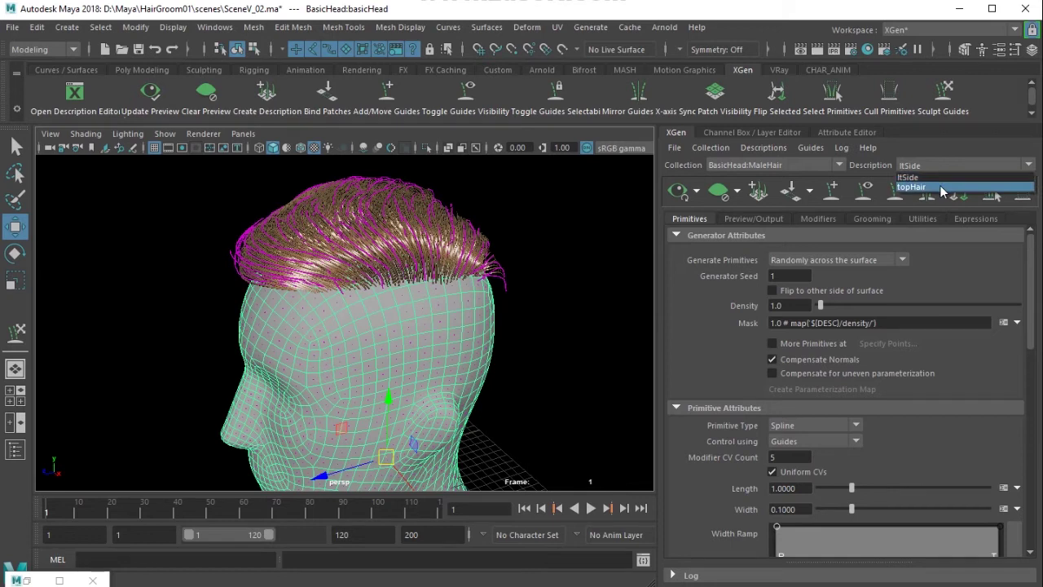
click(940, 186)
click(943, 166)
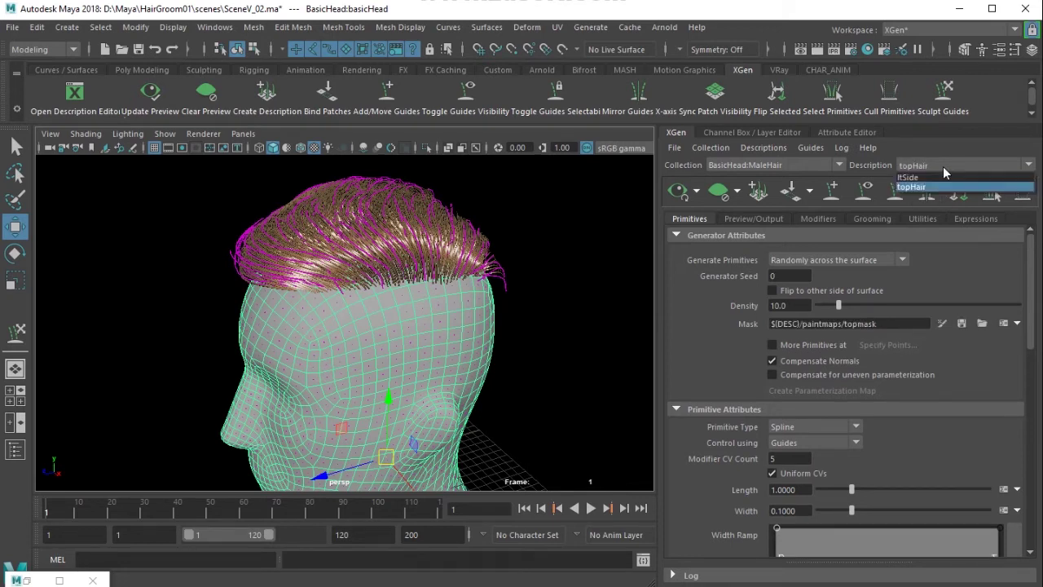
click(941, 175)
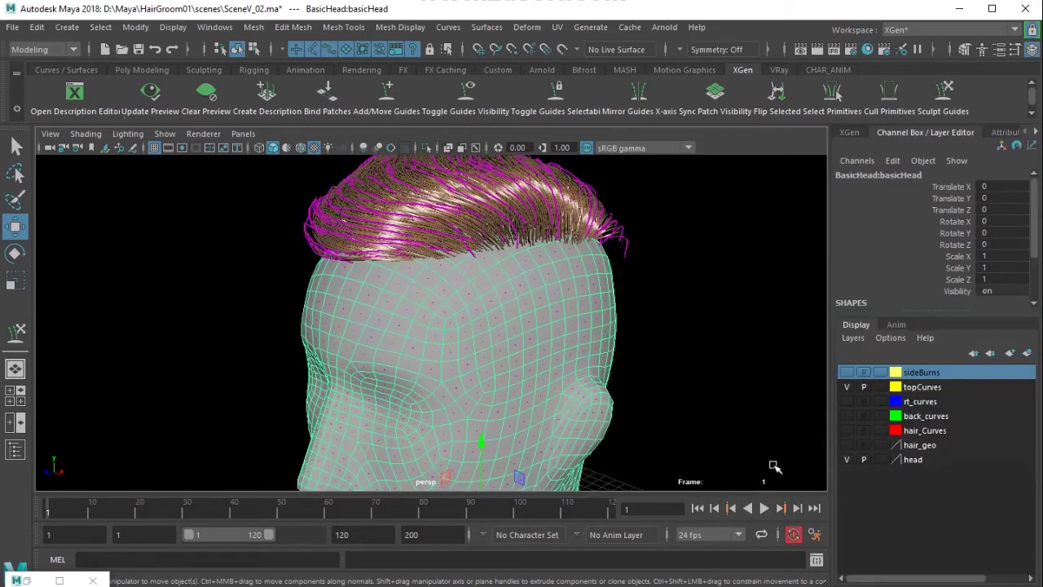
- With the head mesh live, select the lt_side_curves curves and slide individual root CVs along the scalp surface
click(16, 449)
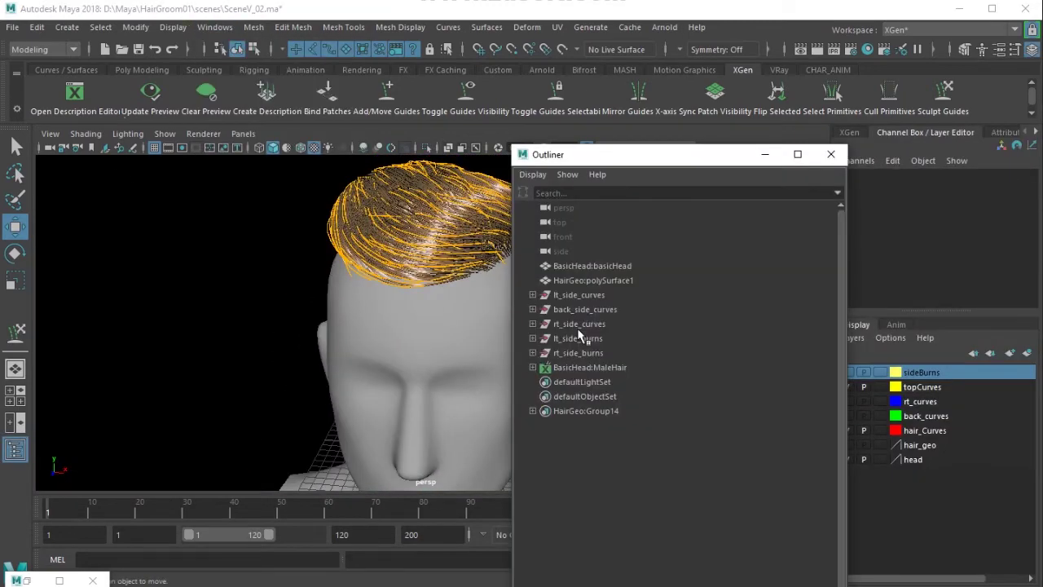
click(578, 337)
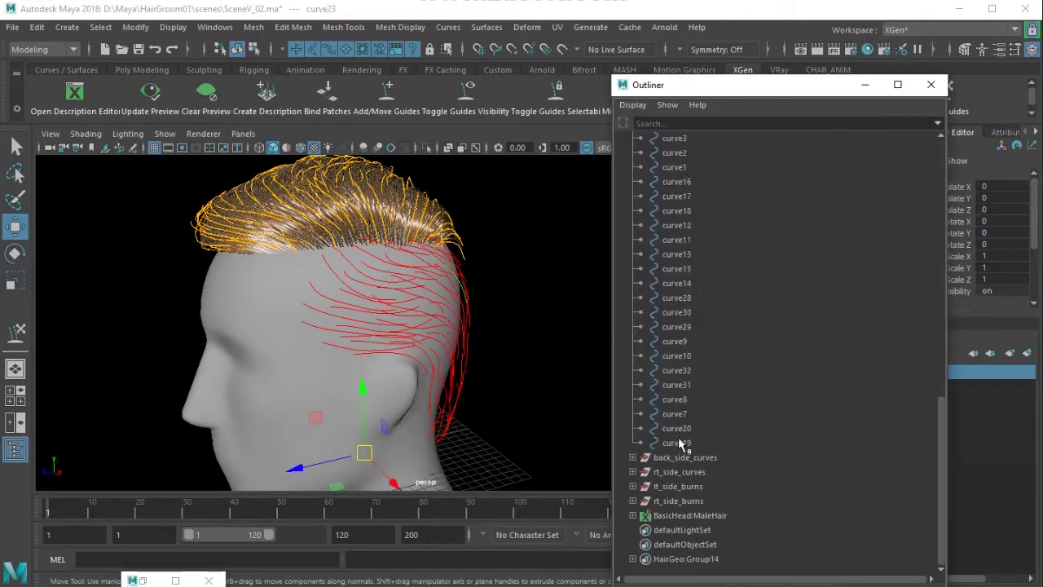
click(100, 27)
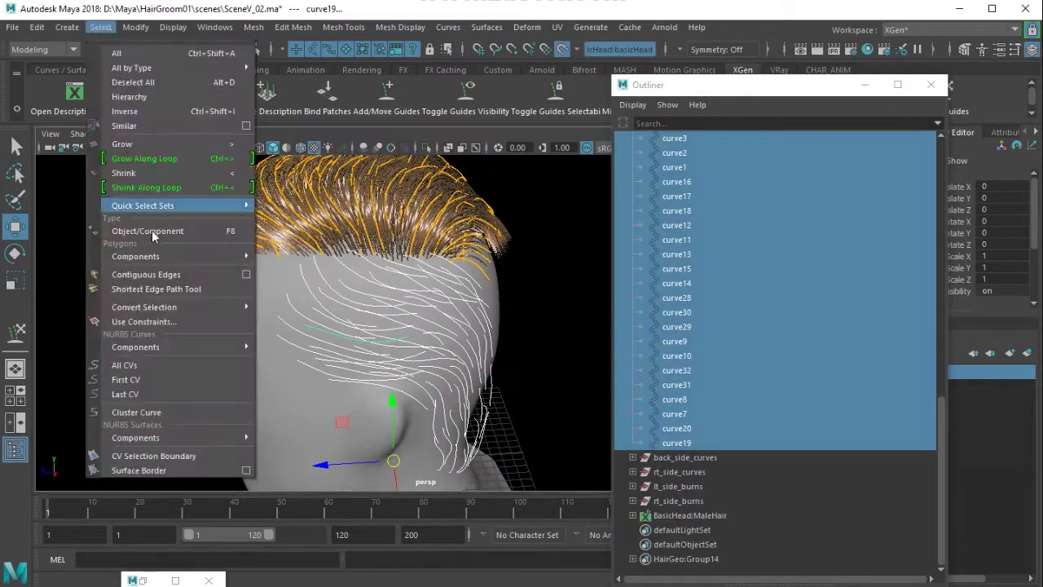
click(148, 232)
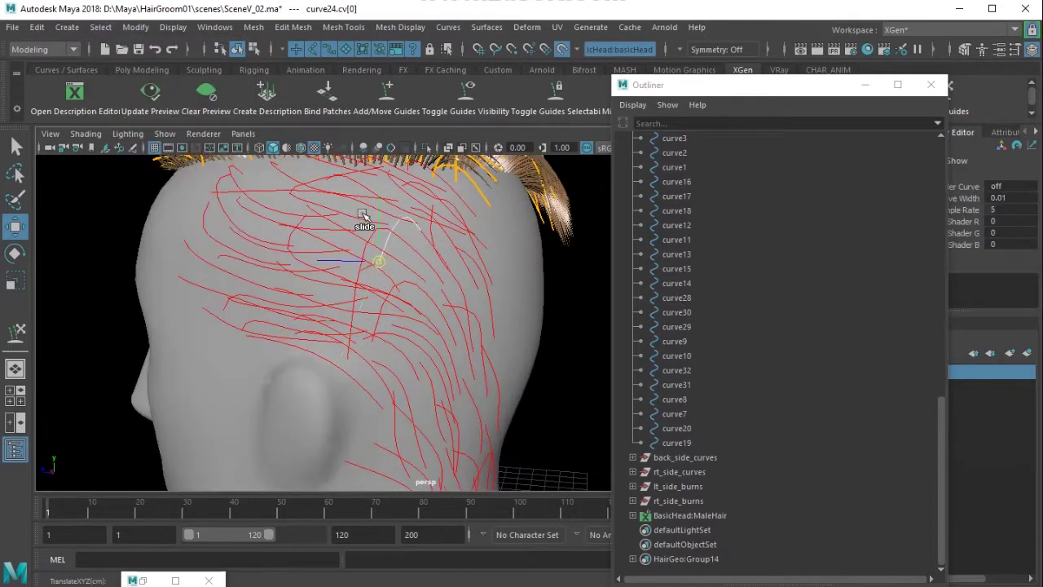
click(346, 361)
click(101, 27)
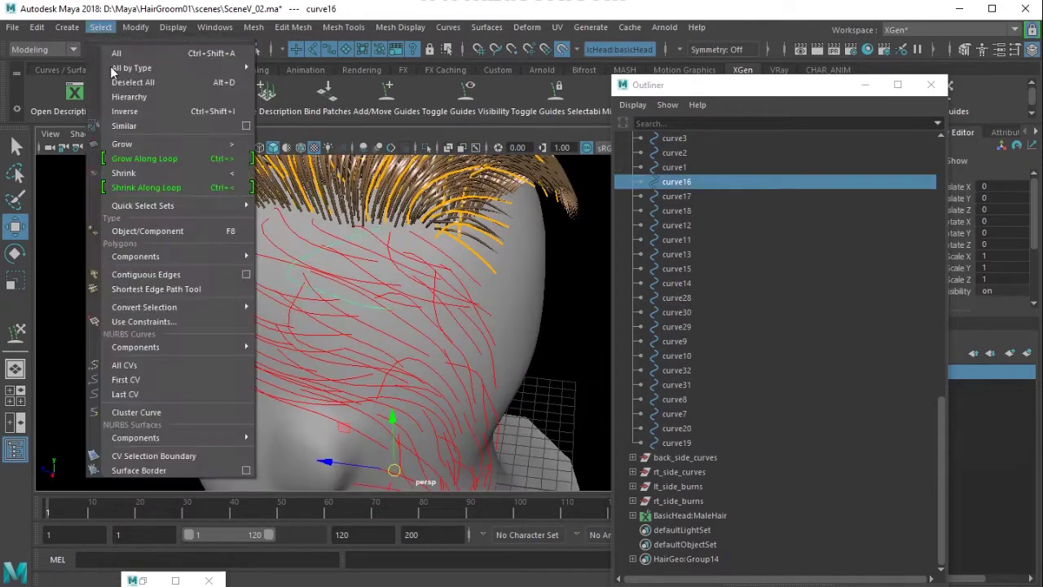
click(148, 231)
click(100, 27)
click(147, 231)
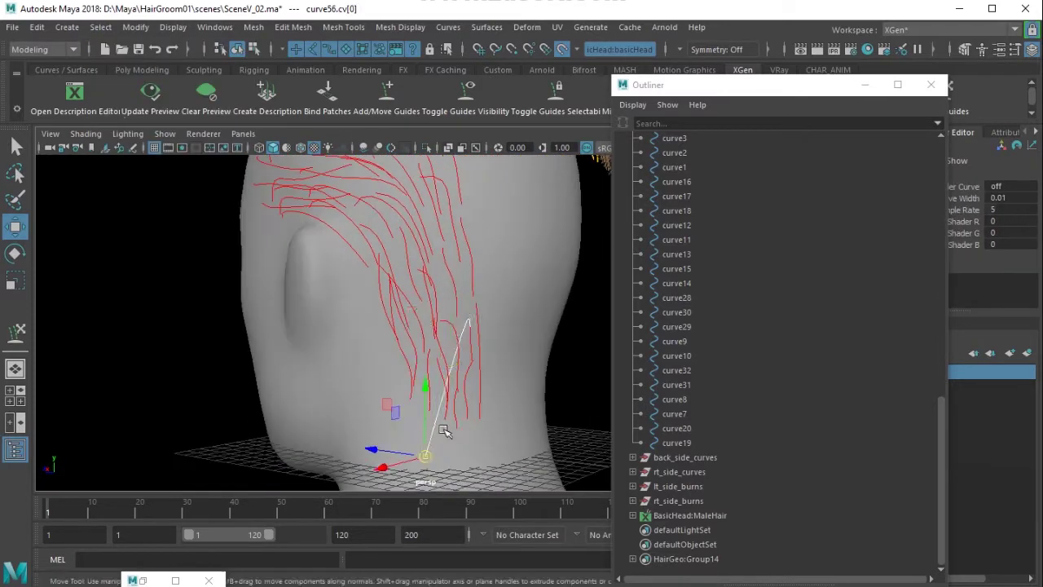
alt+drag(445, 432, 436, 275)
click(1015, 52)
click(748, 405)
click(747, 405)
click(993, 121)
alt+drag(456, 350, 279, 310)
click(415, 417)
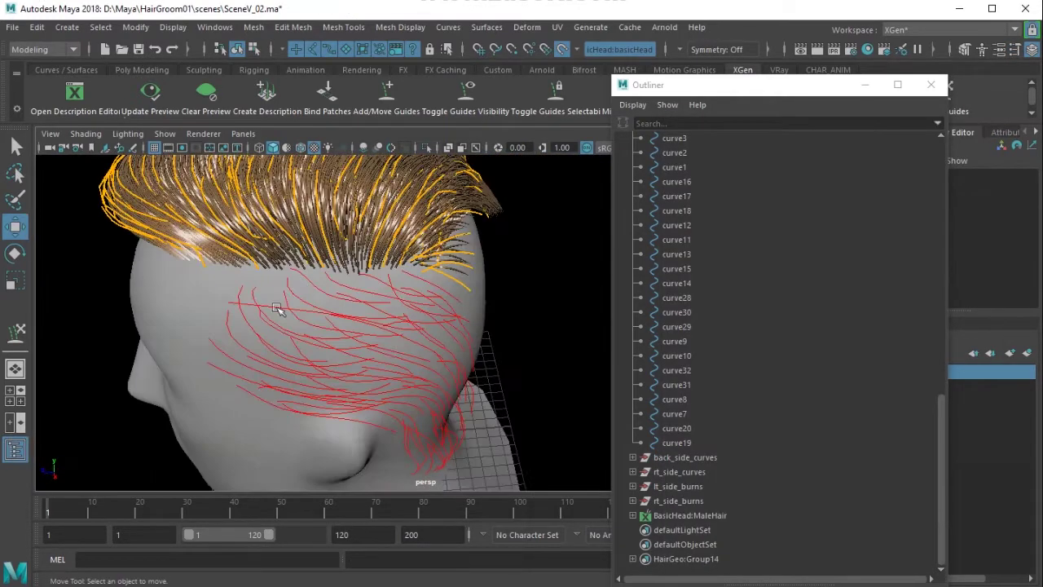
- Return to object selection and rebuild all curves in the lt_side_curves group as uniform cubic curves
click(279, 310)
right_drag(280, 309, 234, 302)
drag(233, 300, 277, 282)
click(254, 49)
click(237, 49)
click(676, 443)
scroll(691, 249, up, 14)
shift+click(691, 243)
click(447, 27)
click(570, 473)
click(556, 300)
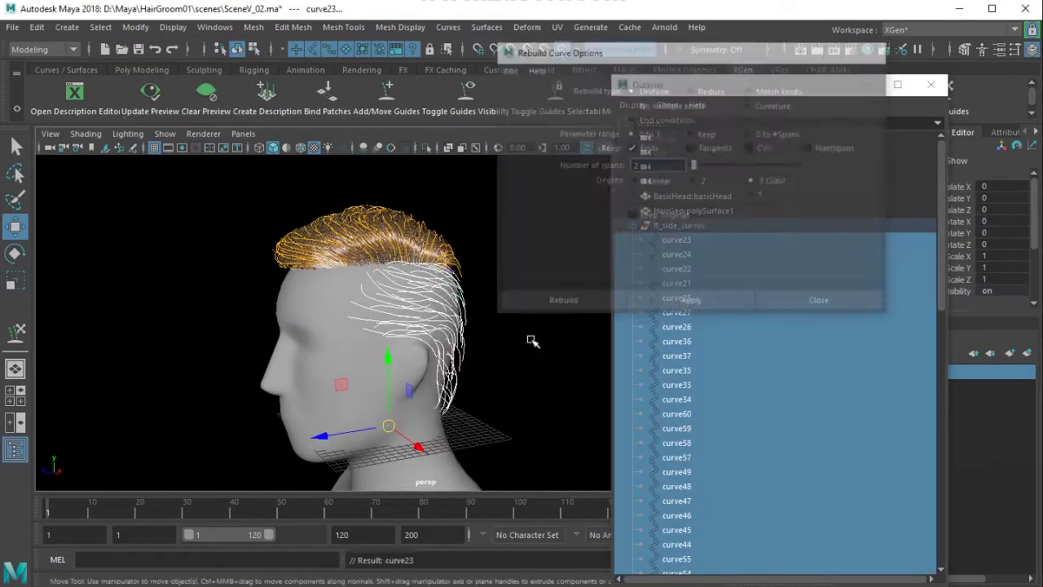
- Turn off the live surface and convert all curves in lt_side_curves to guides for the ltSide description
click(865, 85)
click(816, 559)
click(848, 55)
click(27, 580)
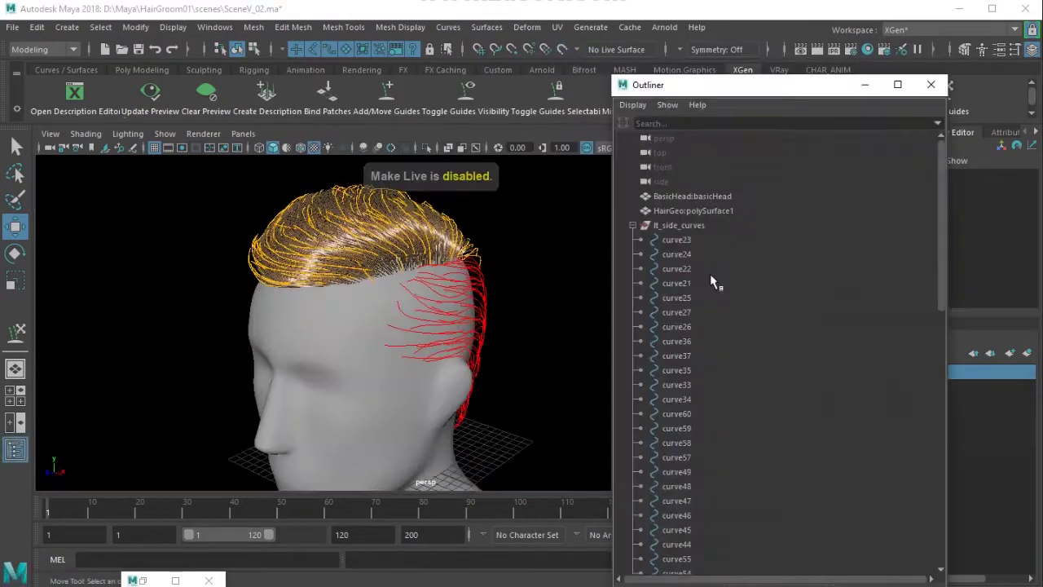
drag(698, 238, 698, 561)
click(865, 84)
click(675, 132)
click(922, 218)
click(810, 249)
click(791, 434)
alt+drag(455, 360, 481, 362)
- Set the density of the ltSide description to 8
click(689, 218)
alt+drag(342, 212, 257, 191)
double_click(787, 305)
text(8)
key(Return)
- Create a paint map named ltSideMask for the ltSide Mask attribute
click(1016, 323)
click(982, 336)
text(ltSideMask)
click(480, 289)
click(481, 320)
click(629, 309)
scroll(329, 331, up, 3)
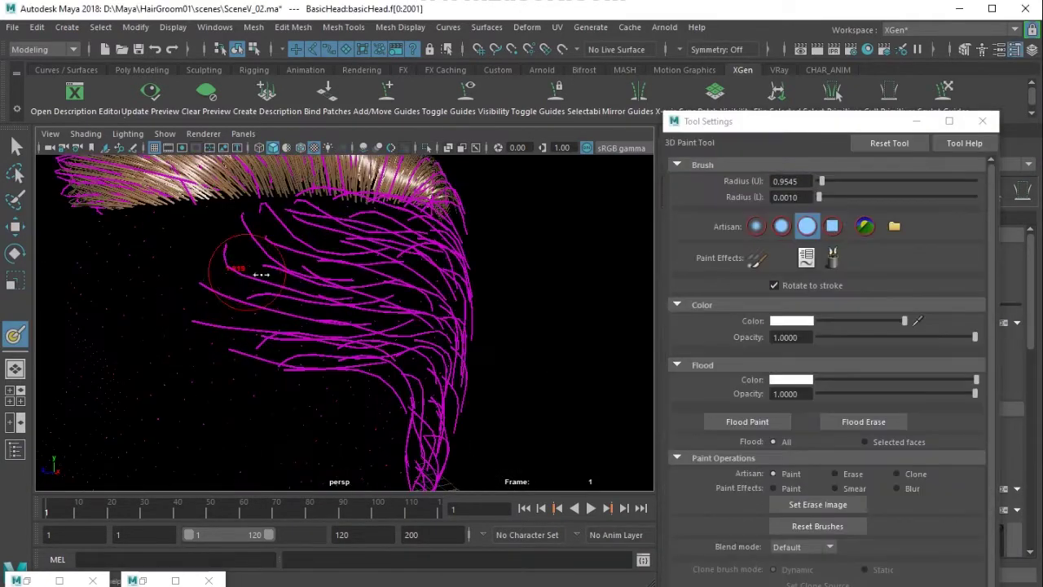
- Adjust the brush radius and paint the ltSideMask map white over the side scalp covered by the ltSide guides
key(b)
drag(285, 220, 285, 344)
click(300, 147)
mouse_move(342, 281)
alt+mouse_down()
mouse_move(302, 286)
mouse_move(326, 321)
alt+mouse_up()
mouse_move(326, 322)
alt+mouse_down()
mouse_move(298, 318)
mouse_move(293, 277)
alt+mouse_up()
mouse_move(293, 269)
mouse_down()
mouse_move(307, 330)
mouse_move(246, 283)
mouse_up()
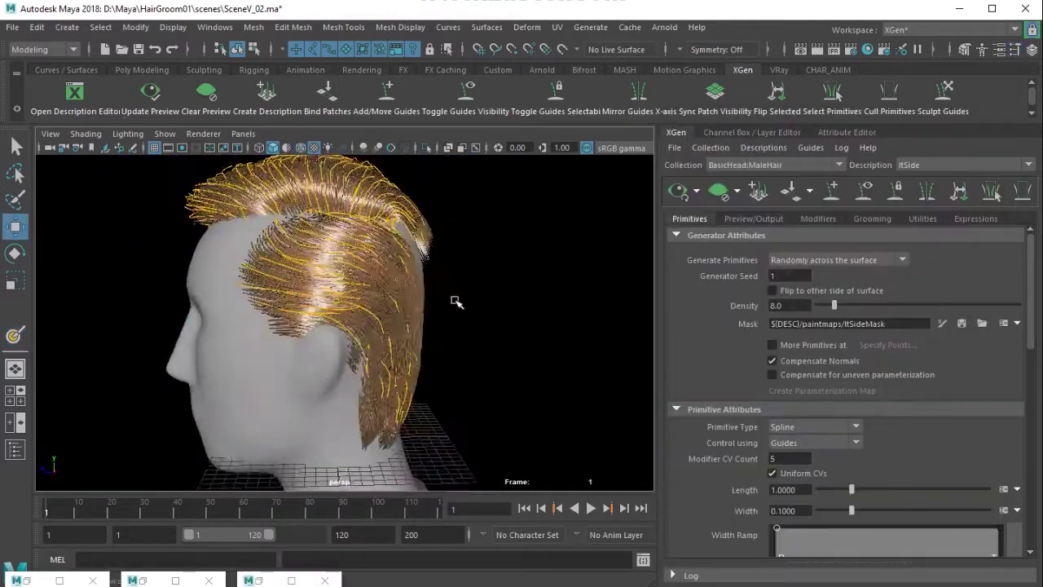
alt+drag(294, 342, 242, 330)
click(717, 191)
drag(305, 319, 269, 297)
scroll(305, 319, down, 2)
- Save the ltSideMask map and inspect the generated side hair around the head
click(962, 323)
key(w)
click(489, 359)
scroll(465, 363, down, 4)
alt+drag(481, 363, 647, 372)
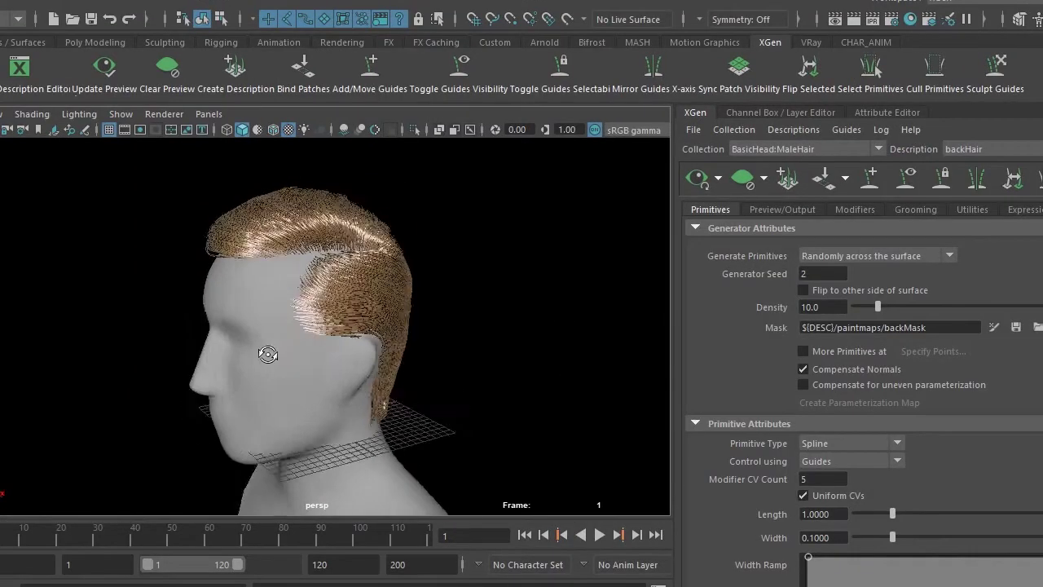
- Review the available collections and hair descriptions, keeping BasicHead:MaleHair and backHair active
alt+drag(295, 348, 380, 356)
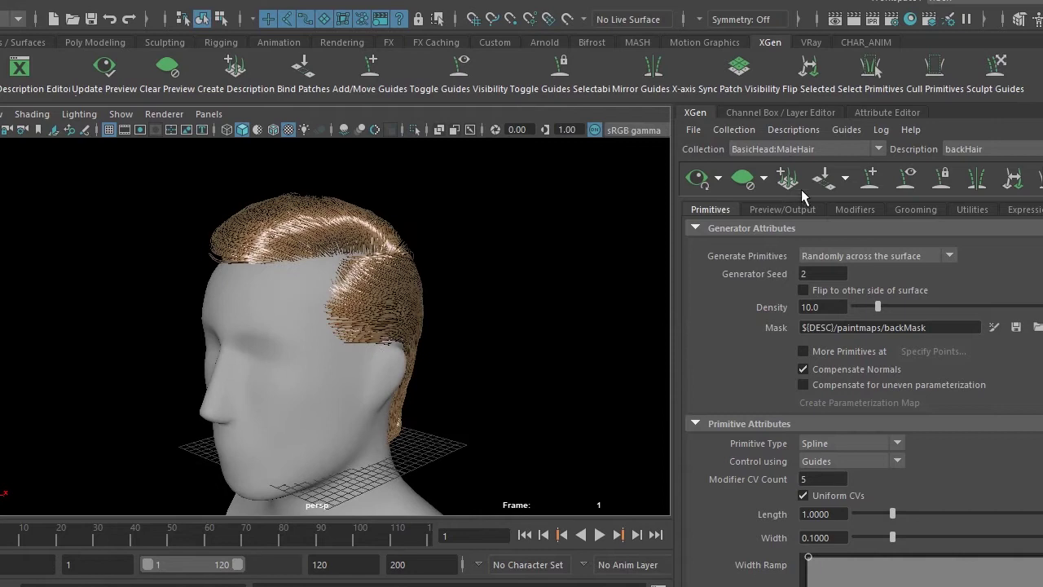
click(787, 150)
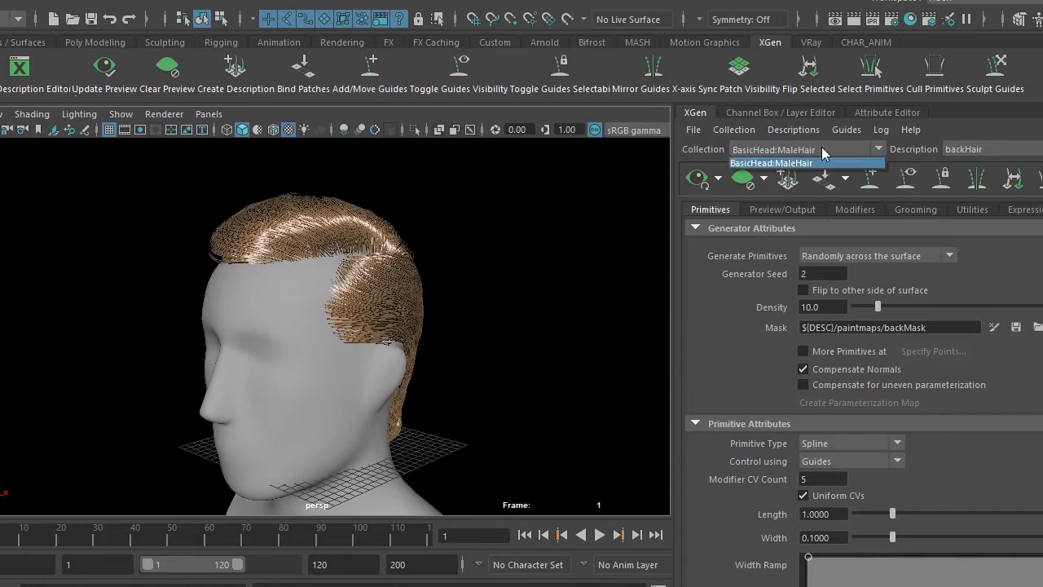
click(822, 147)
click(991, 150)
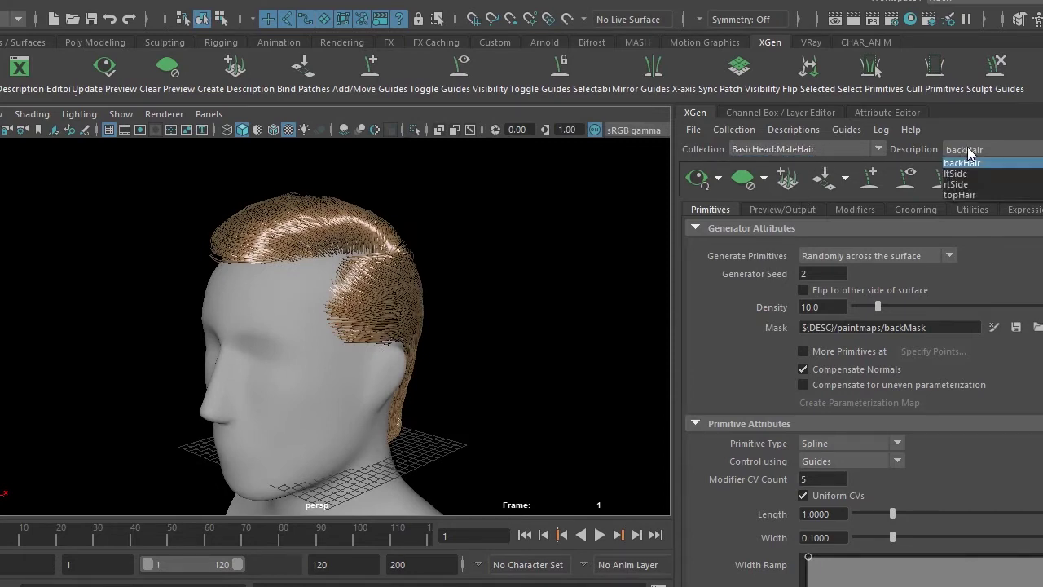
click(998, 163)
click(994, 149)
click(989, 173)
click(981, 148)
click(978, 156)
- Set the preview clearing scope to Clear Current Description Only
click(764, 185)
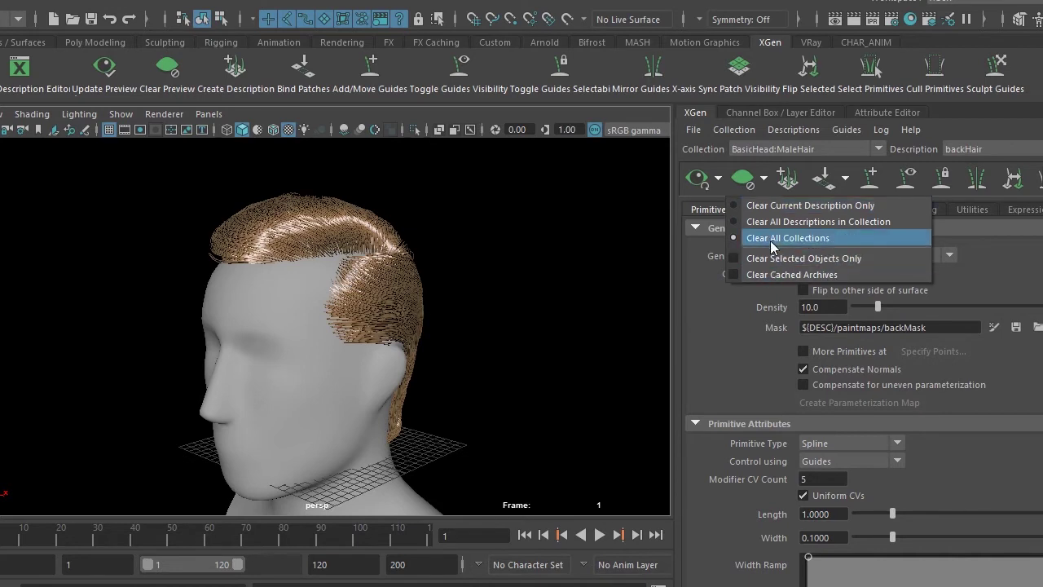
click(758, 205)
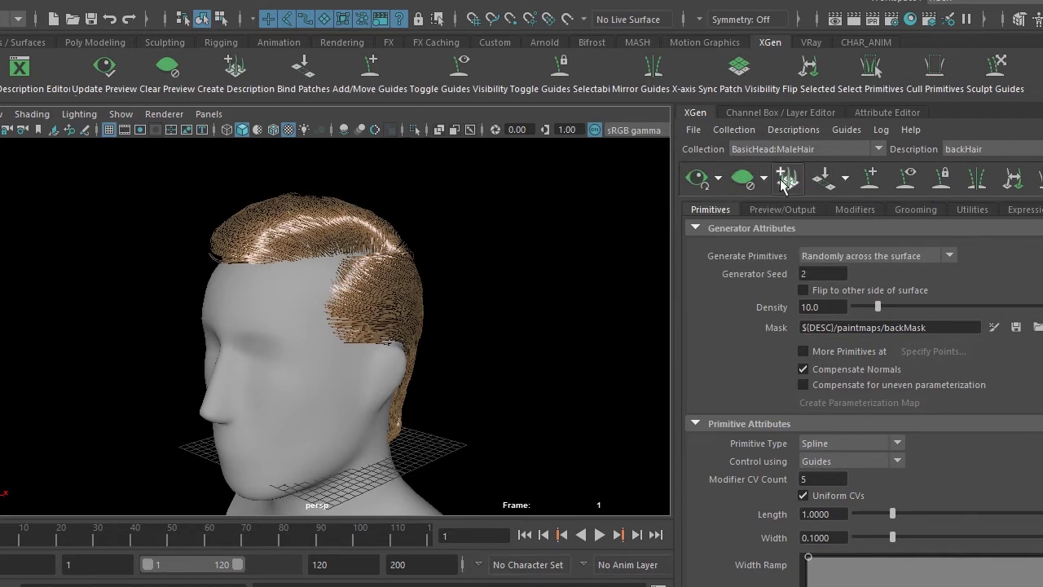
- Clear the hair, set the preview scope to Preview Current Description Only, and preview backHair on its own
click(750, 182)
click(718, 178)
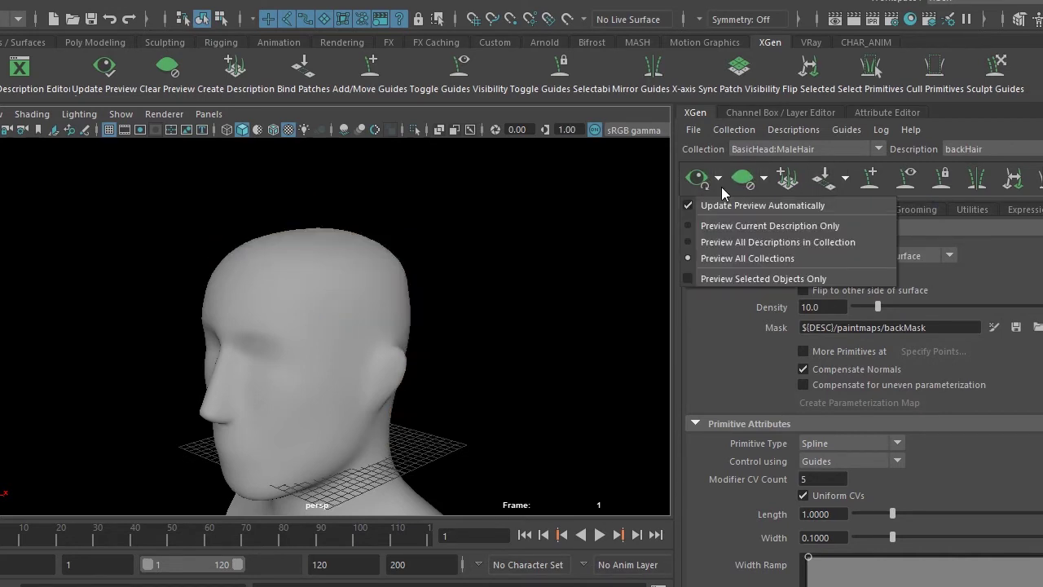
click(748, 233)
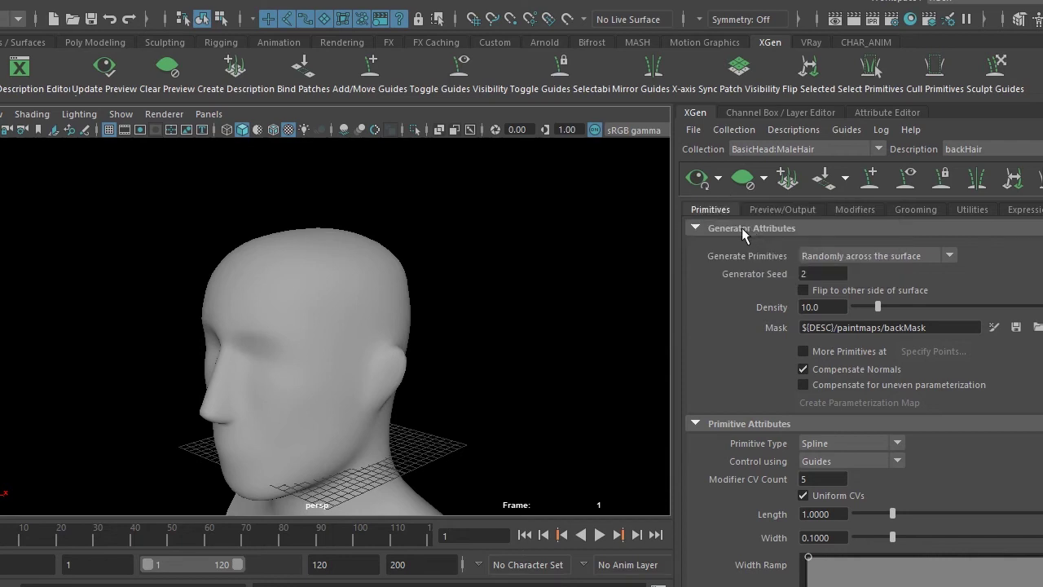
click(719, 179)
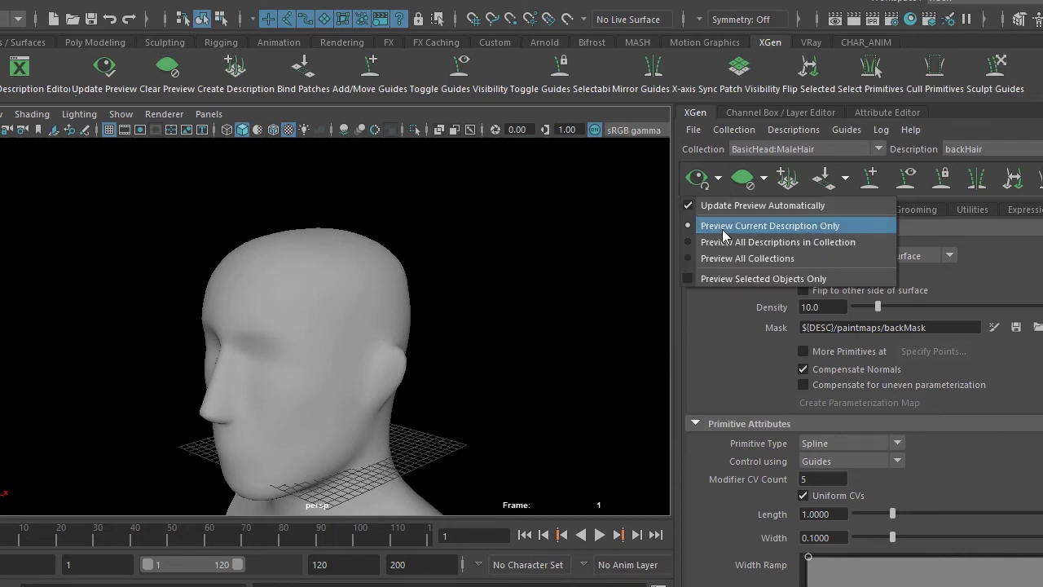
click(1031, 149)
click(970, 163)
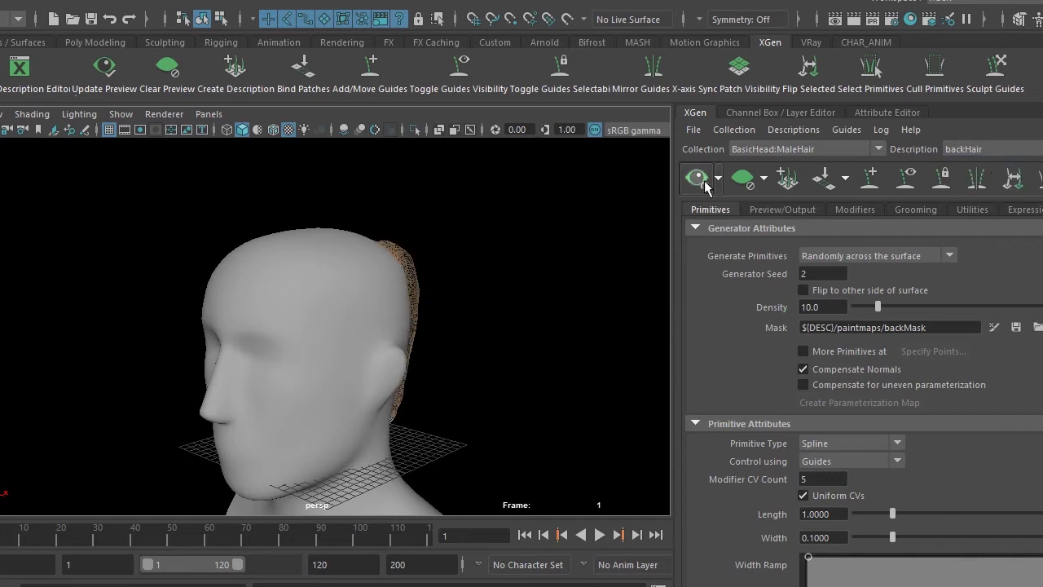
alt+drag(521, 293, 144, 313)
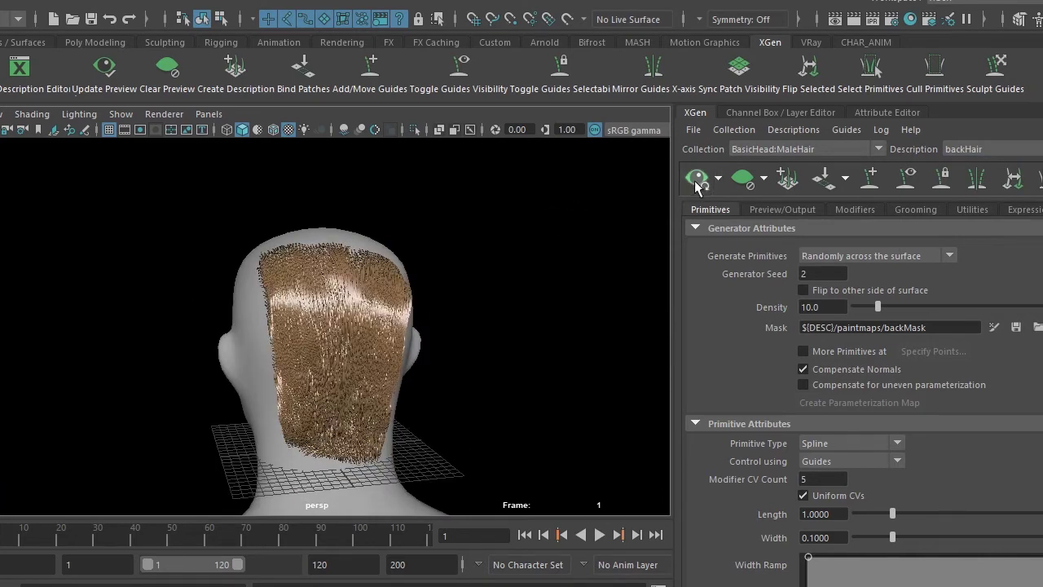
- Switch to the ltSide description and preview its hair on its own after clearing the previous preview
click(981, 149)
click(978, 170)
alt+drag(249, 328, 508, 312)
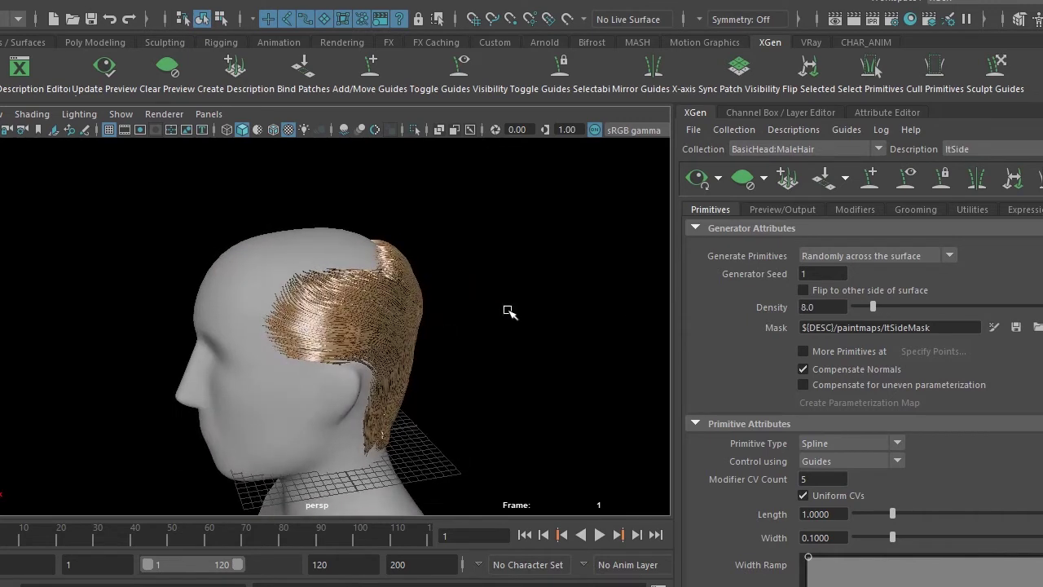
click(743, 181)
click(696, 177)
mouse_move(382, 355)
alt+mouse_down()
mouse_move(318, 354)
mouse_move(376, 358)
alt+mouse_up()
- Make rtSide the active description, then clear the old hair and preview only the rtSide hair
click(958, 151)
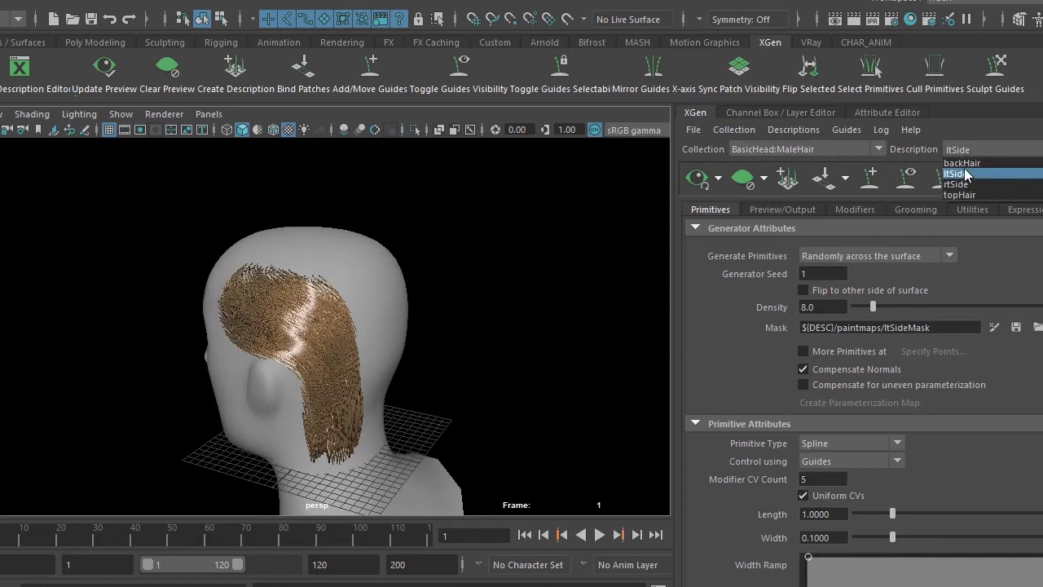
click(966, 181)
click(743, 177)
click(697, 178)
alt+drag(482, 322, 149, 327)
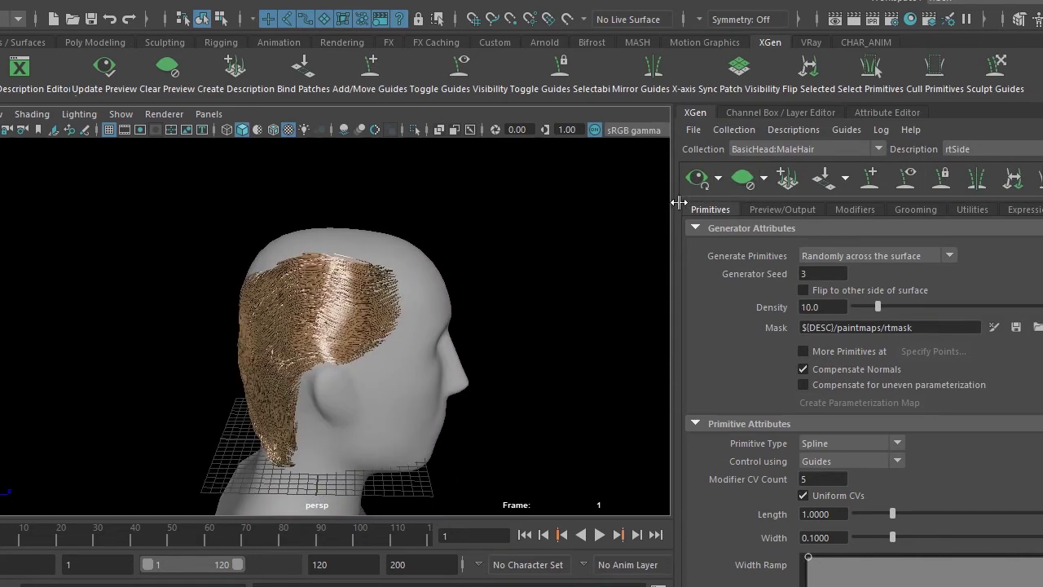
- Clear the rtSide hair and preview the topHair description on its own
click(739, 181)
click(946, 149)
click(966, 196)
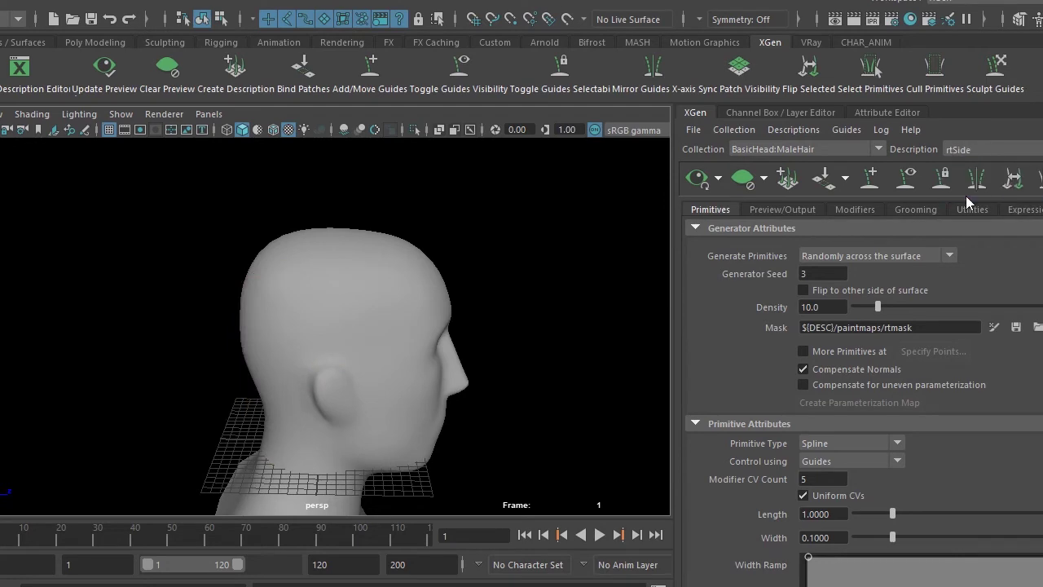
alt+drag(465, 273, 245, 295)
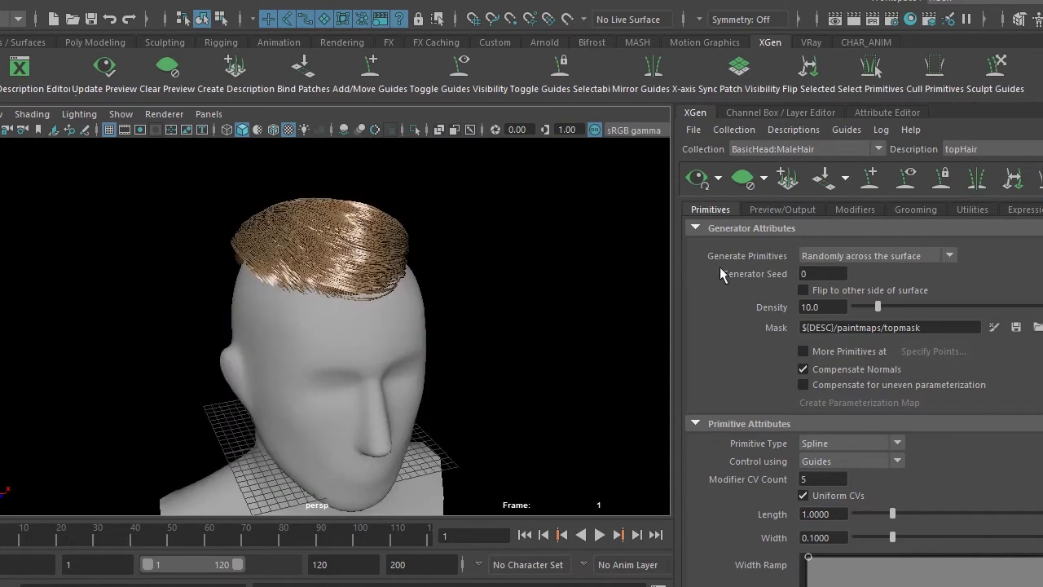
- Set the preview scope to Preview All Collections and generate the complete hairstyle
click(718, 178)
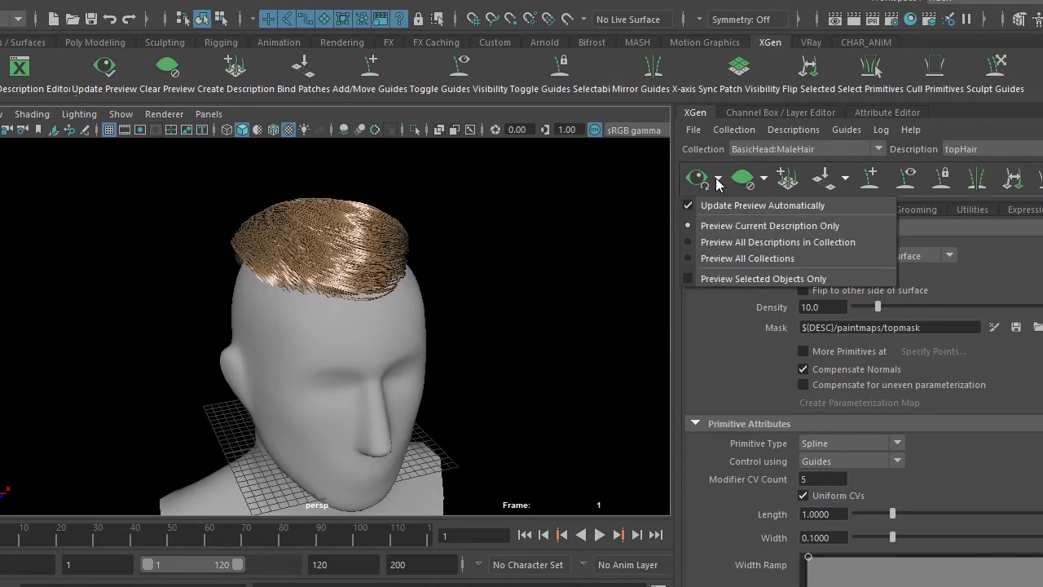
click(729, 260)
alt+drag(402, 337, 198, 311)
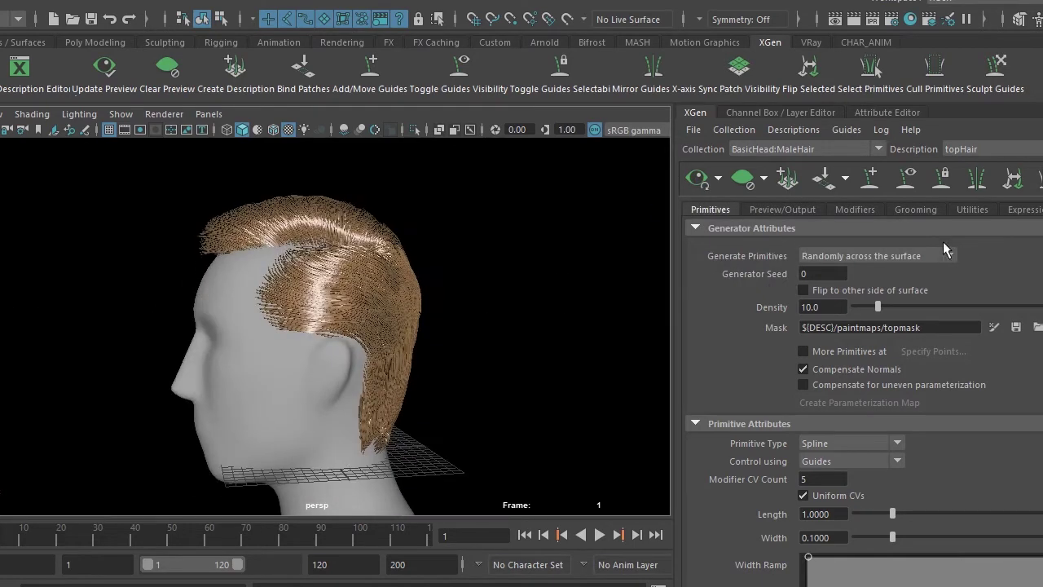
- Show the guides of the topHair, backHair, rtSide and ltSide descriptions, ending with ltSide active
click(899, 182)
alt+drag(417, 317, 374, 330)
click(961, 150)
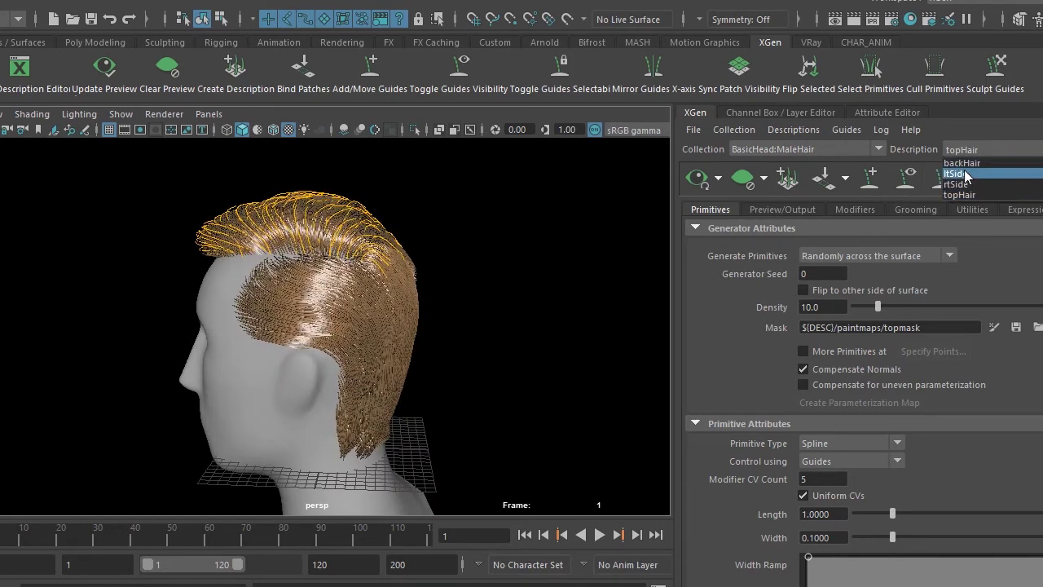
click(968, 164)
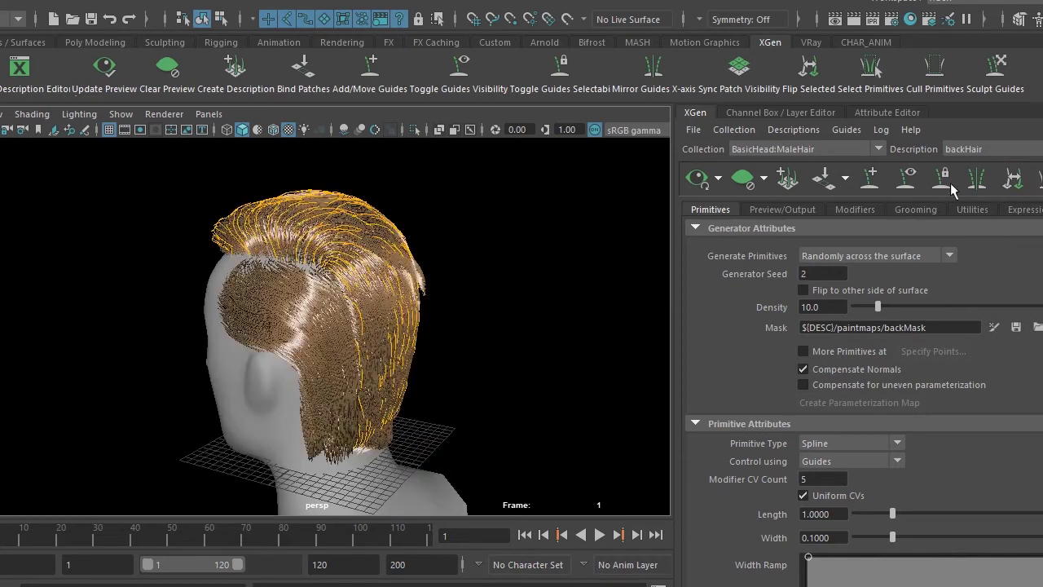
click(974, 146)
click(962, 178)
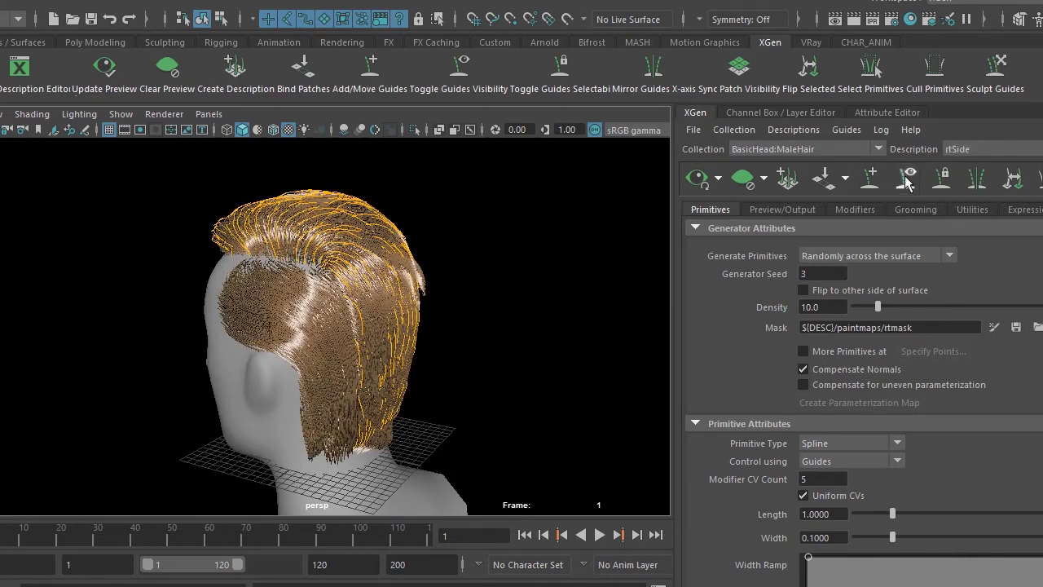
click(953, 150)
click(955, 173)
- Examine the guide flow across the top and front of the hairstyle up close
alt+drag(426, 344, 580, 371)
alt+middle_drag(381, 363, 395, 422)
alt+right_drag(383, 391, 470, 355)
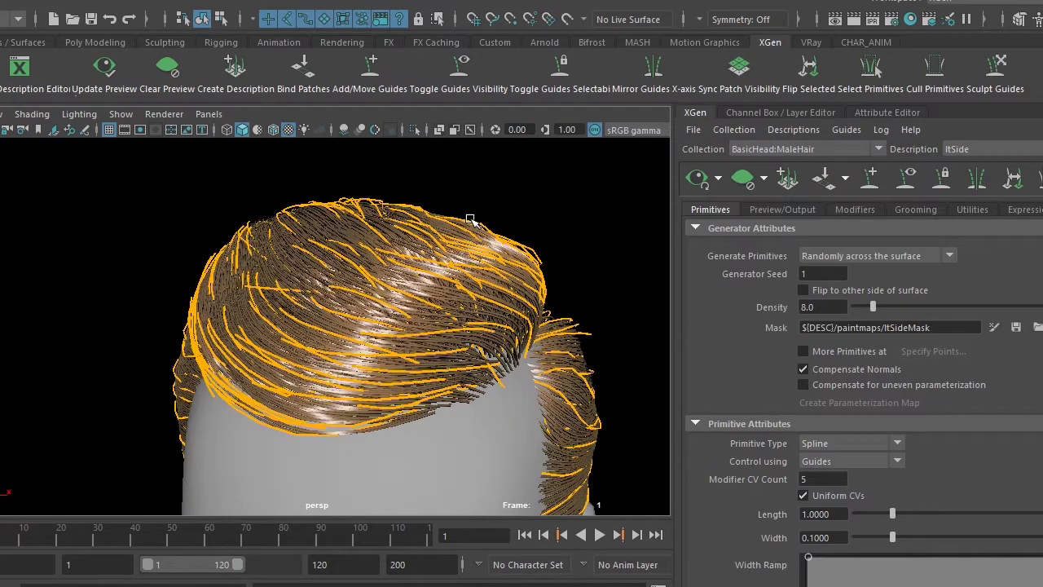
alt+drag(468, 256, 423, 257)
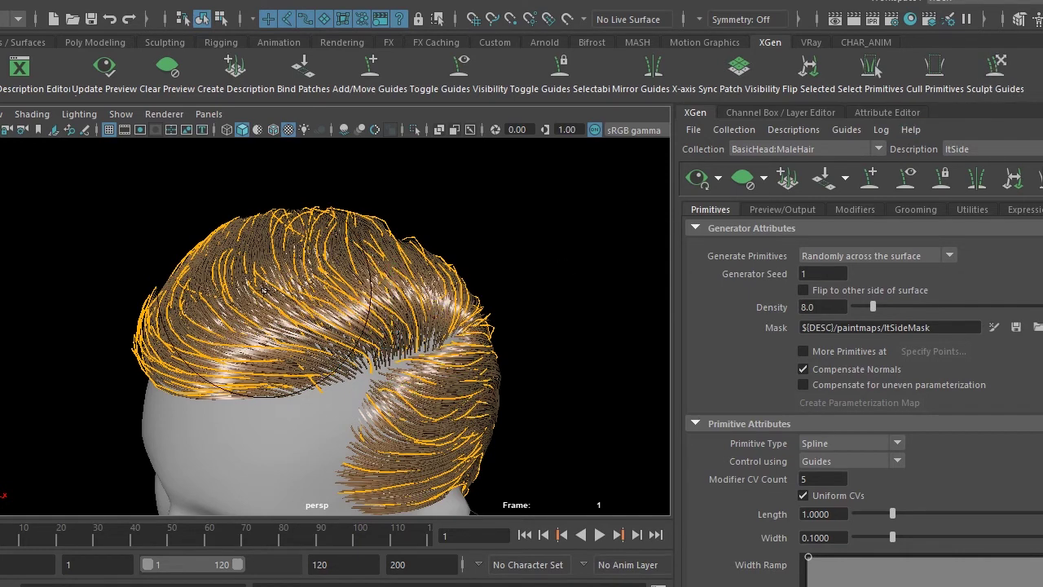
- Try the Sculpt Guides brush over the ltSide guides above and behind the ear, then leave the brush
mouse_move(555, 290)
alt+mouse_down()
mouse_move(498, 236)
mouse_move(396, 220)
alt+mouse_up()
mouse_move(383, 346)
mouse_down()
mouse_move(366, 372)
mouse_move(268, 307)
mouse_move(373, 361)
mouse_move(420, 339)
mouse_up()
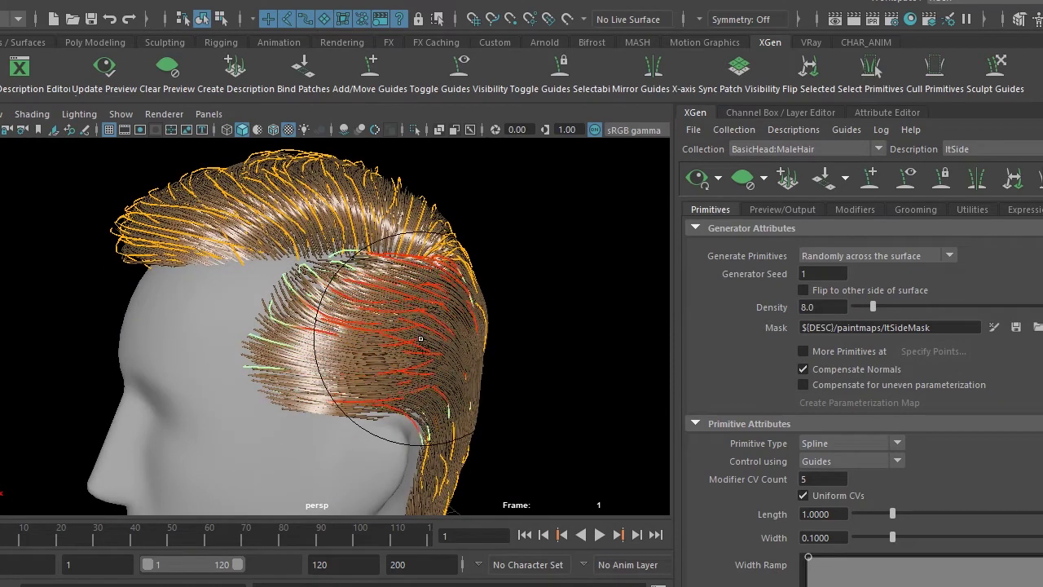
alt+drag(411, 394, 424, 429)
alt+right_drag(395, 431, 367, 444)
alt+middle_drag(367, 444, 344, 330)
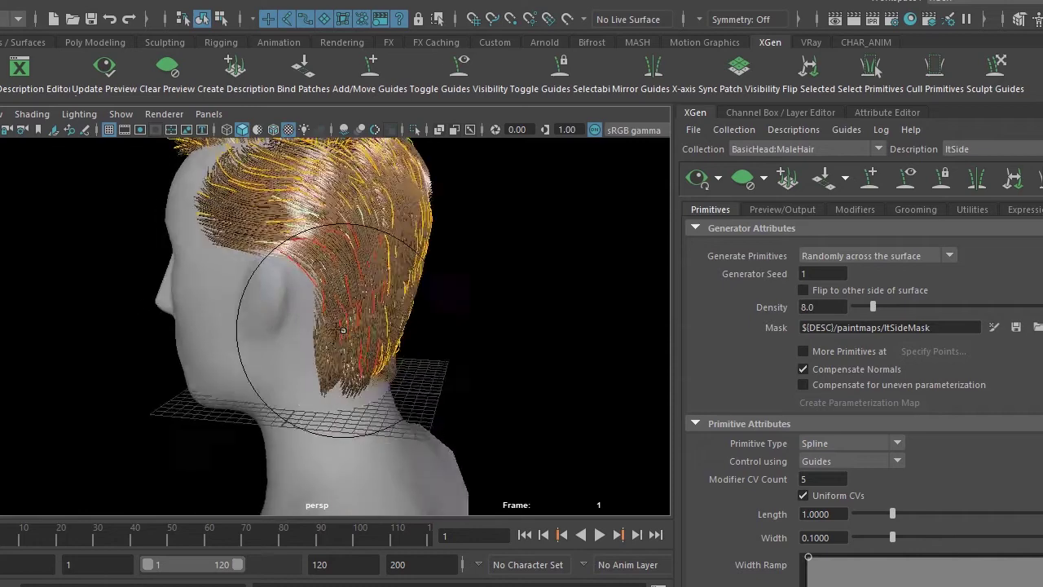
mouse_move(343, 330)
alt+mouse_down()
mouse_move(353, 359)
mouse_move(429, 380)
mouse_move(601, 396)
mouse_move(515, 340)
mouse_move(484, 370)
alt+mouse_up()
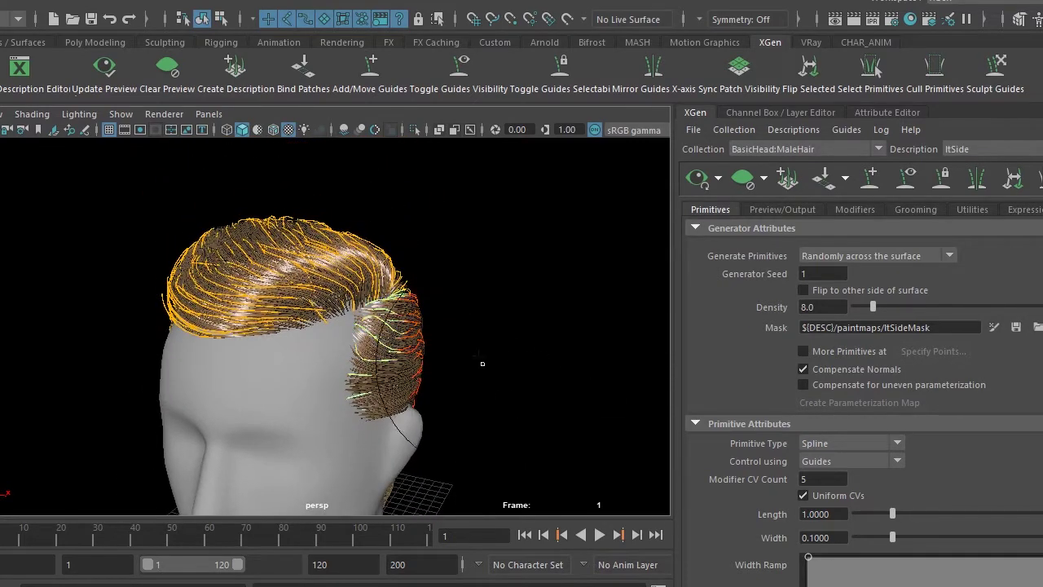
key(q)
scroll(424, 373, up, 5)
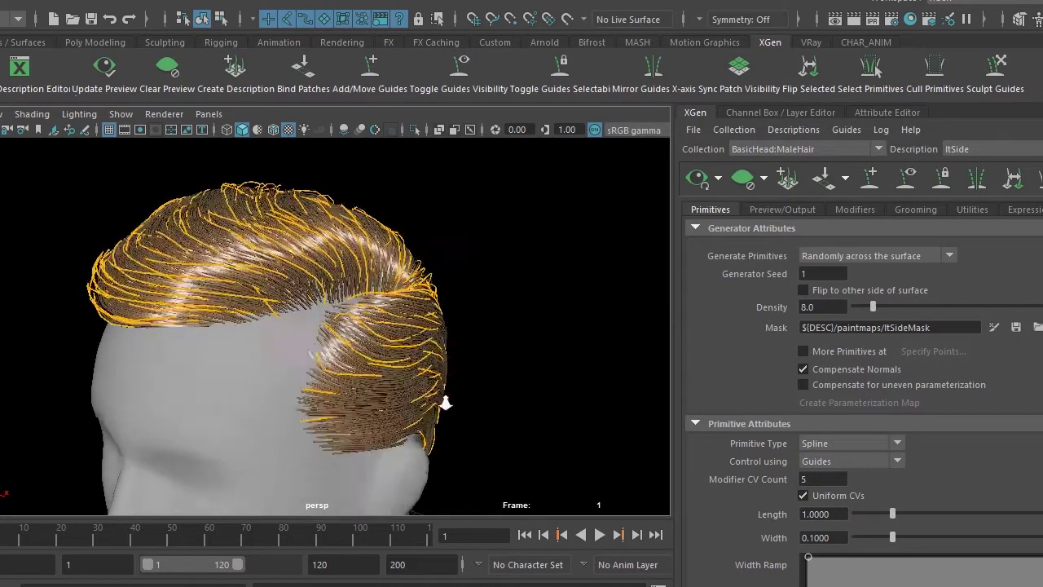
- Clear the ltSide hair preview and deselect everything, keeping the guides displayed on the head
click(381, 324)
click(905, 184)
click(904, 183)
click(745, 181)
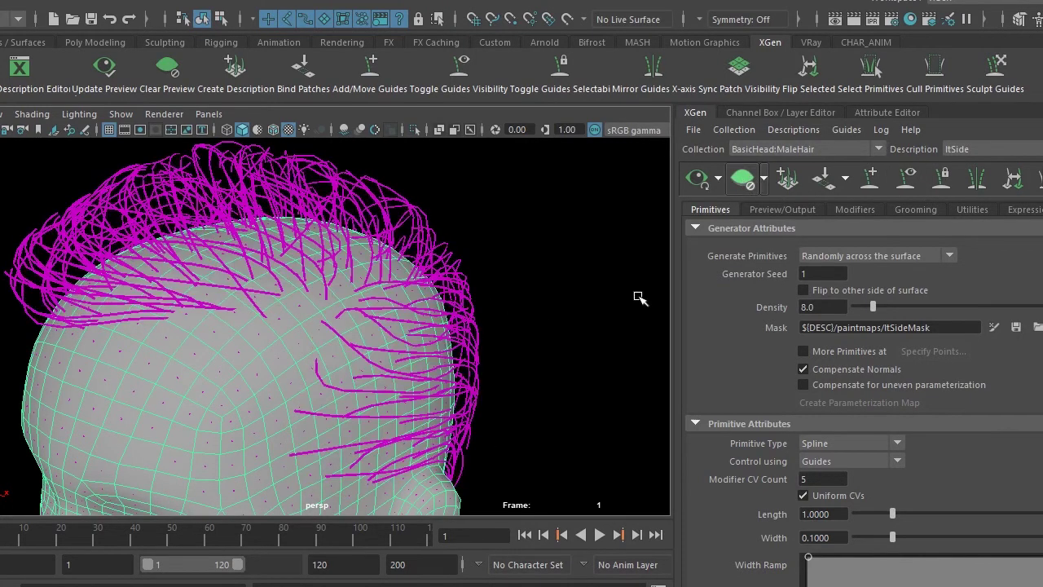
click(640, 297)
- Select a single guide on the side of the head above the ear and enter Guide Control Points mode
alt+drag(512, 328, 560, 313)
click(503, 261)
alt+drag(503, 261, 578, 216)
right_drag(578, 213, 460, 187)
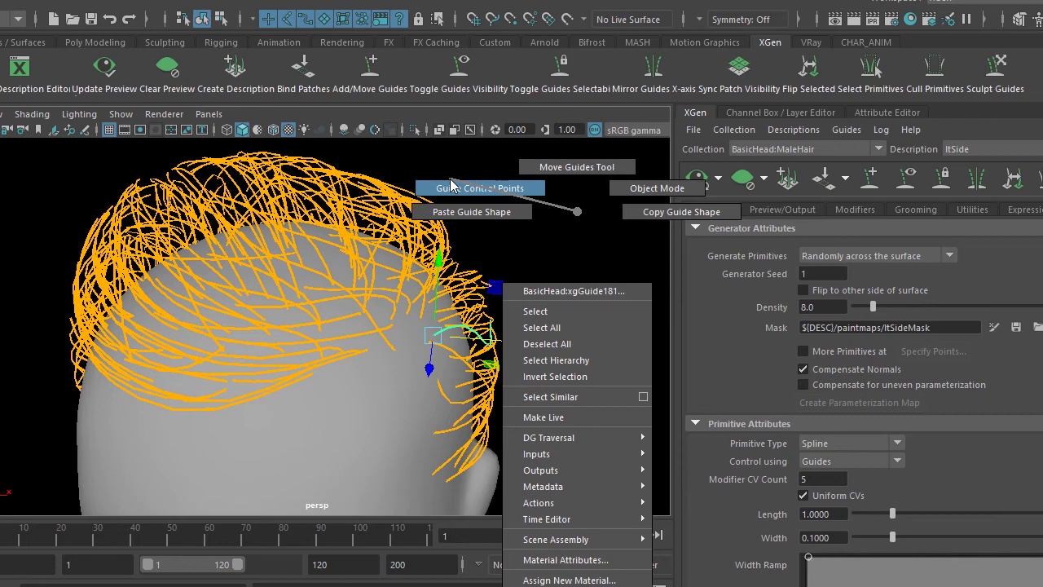
right_drag(451, 185, 451, 185)
- Try moving a control point of the selected side guide, then undo the move
alt+drag(517, 391, 485, 471)
alt+middle_drag(485, 471, 383, 375)
alt+right_drag(383, 375, 412, 414)
mouse_move(386, 361)
mouse_down()
mouse_move(407, 383)
mouse_move(386, 358)
mouse_move(393, 368)
mouse_up()
key(ctrl+z)
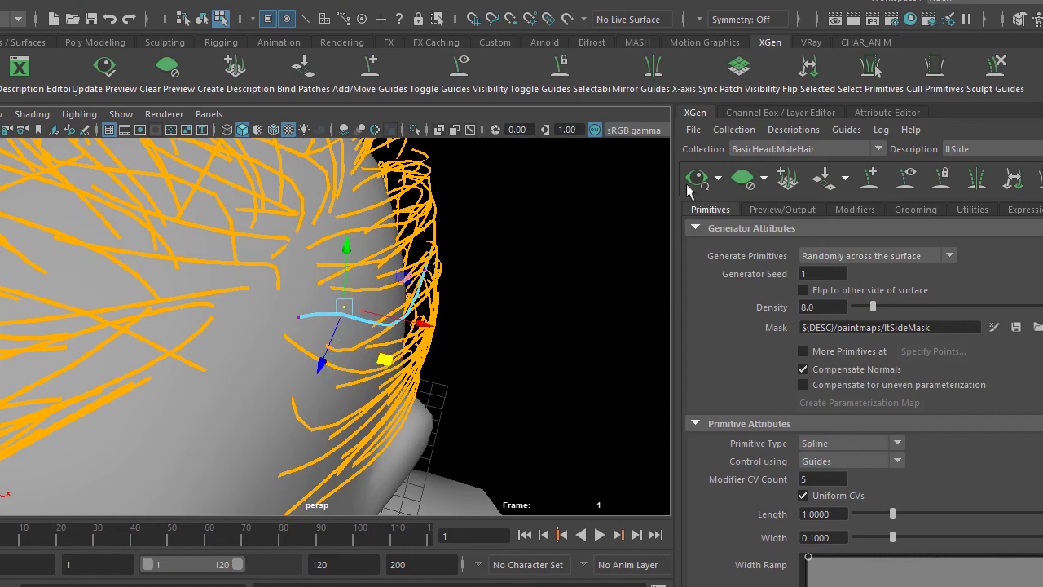
- Regenerate the hair preview and pull the side guide's outer control points away from the head
alt+drag(396, 402, 453, 452)
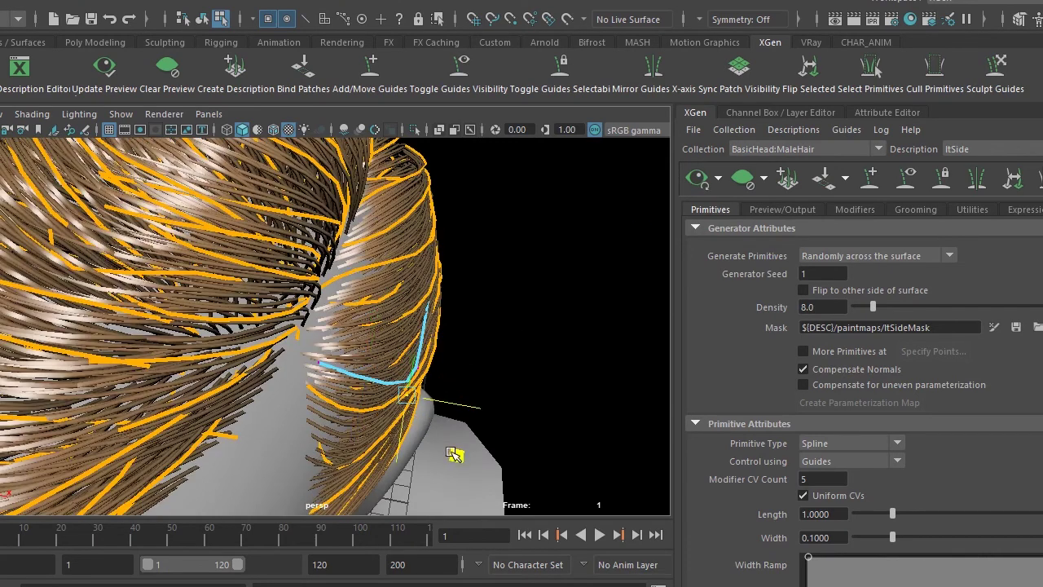
click(477, 351)
drag(484, 355, 564, 369)
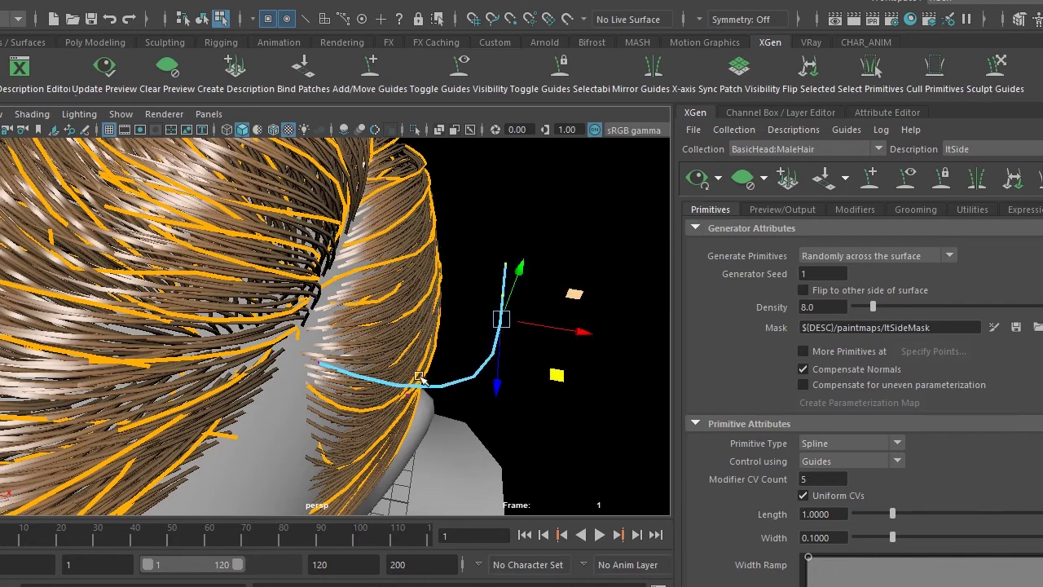
scroll(419, 377, down, 5)
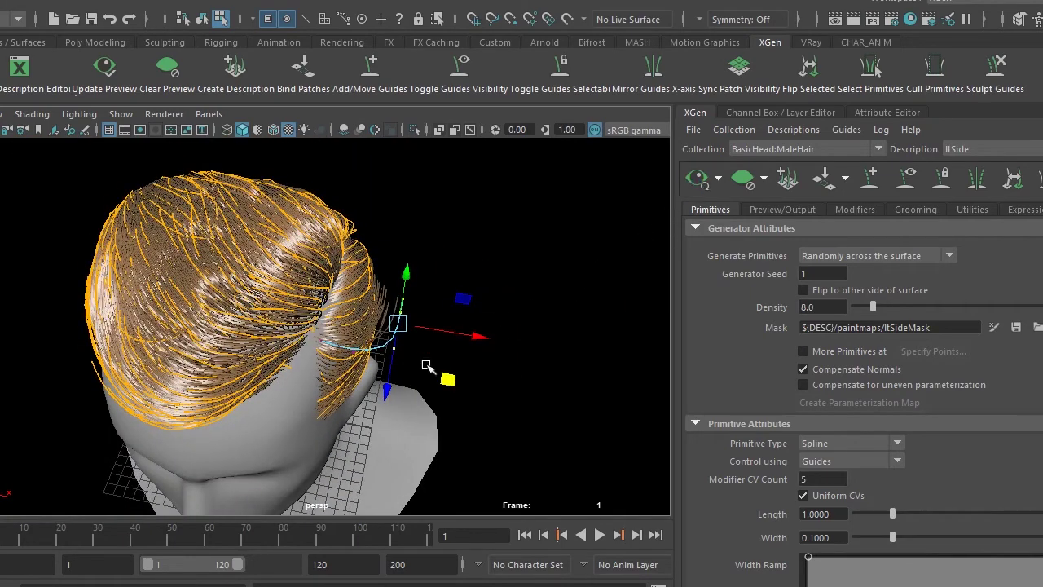
- Inspect the flared side guide up close, update the hair preview, and return to object selection
alt+drag(389, 368, 291, 364)
alt+right_drag(291, 363, 400, 400)
alt+drag(401, 400, 283, 173)
alt+drag(256, 246, 401, 290)
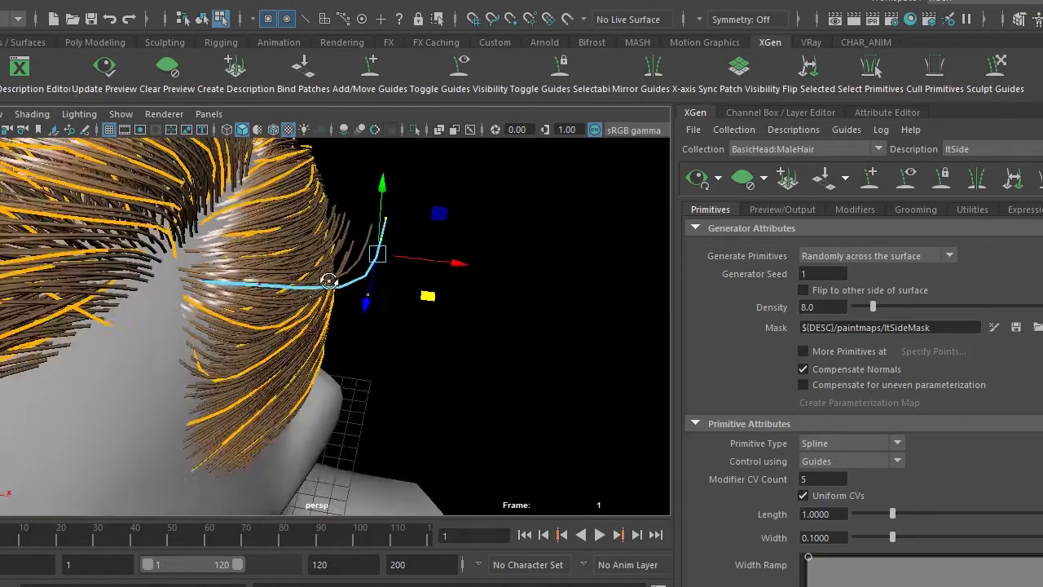
alt+right_drag(554, 279, 480, 280)
alt+middle_drag(479, 279, 517, 296)
click(695, 185)
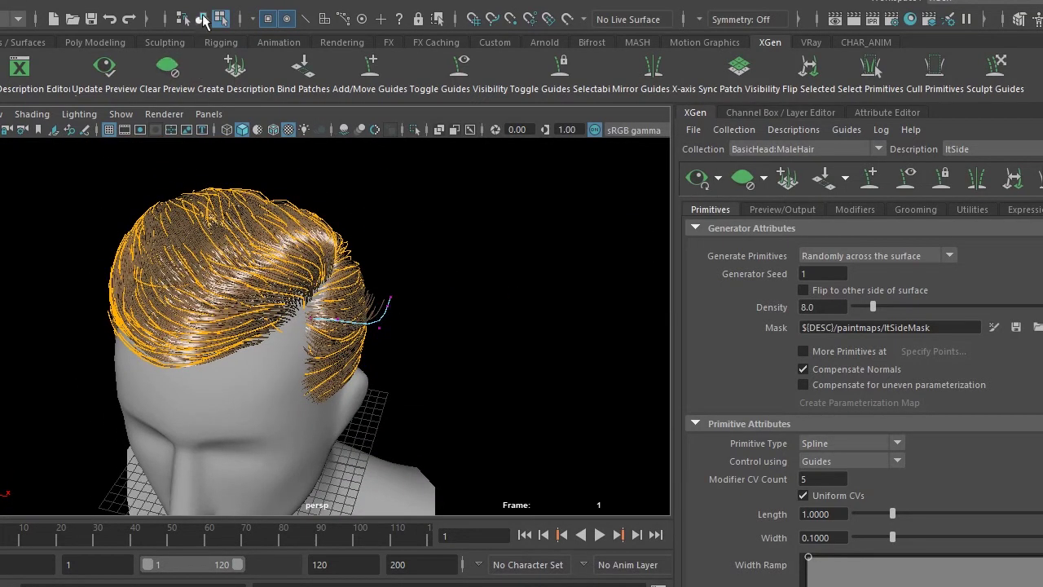
click(203, 18)
click(522, 345)
- Reopen the flared side guide's control points and move them back in toward the head
alt+drag(522, 345, 463, 391)
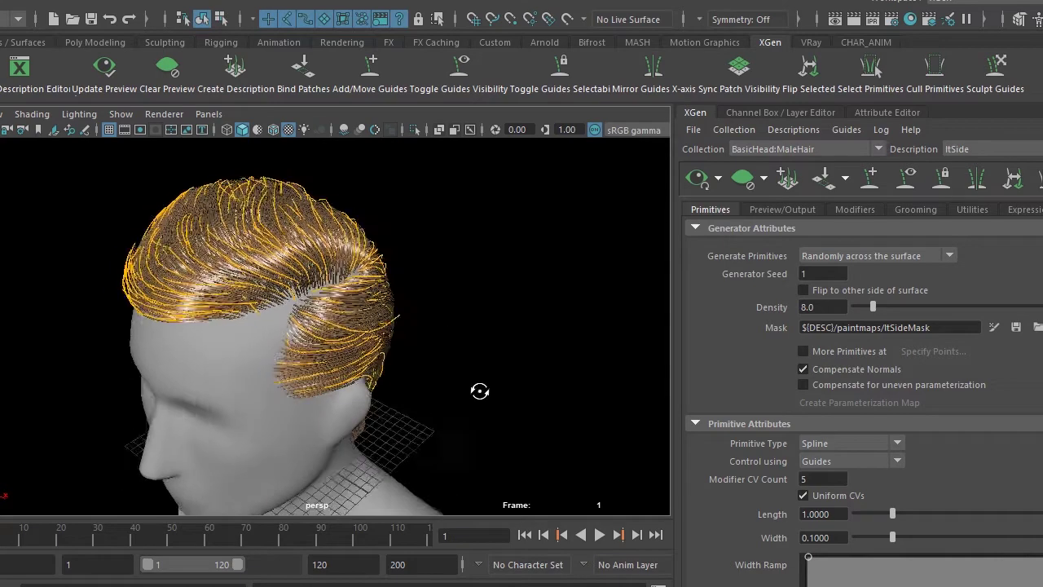
alt+right_drag(464, 391, 515, 405)
alt+drag(514, 405, 493, 411)
alt+drag(508, 363, 482, 282)
right_drag(543, 225, 454, 204)
drag(474, 249, 508, 284)
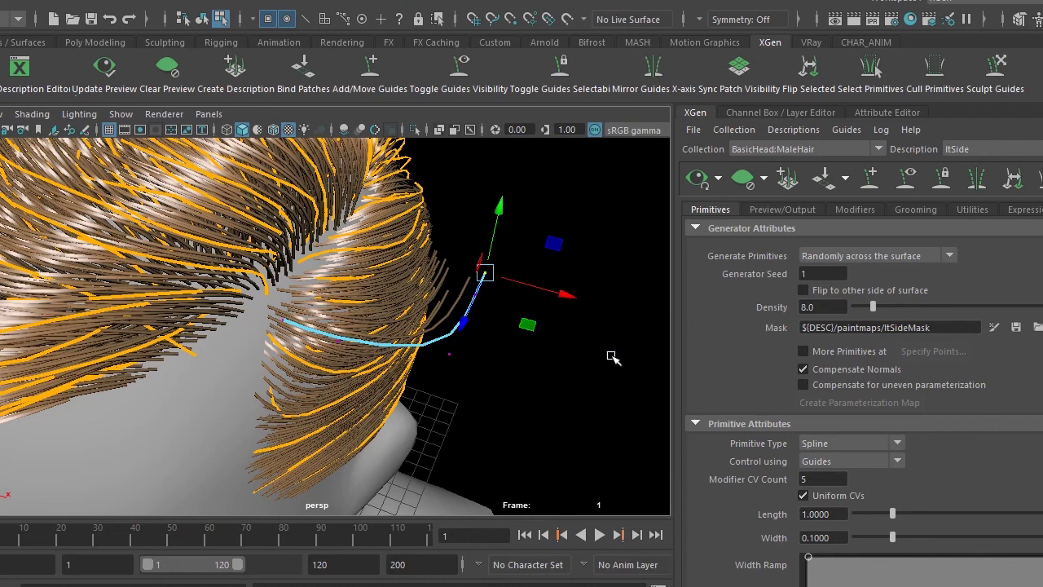
drag(513, 310, 467, 282)
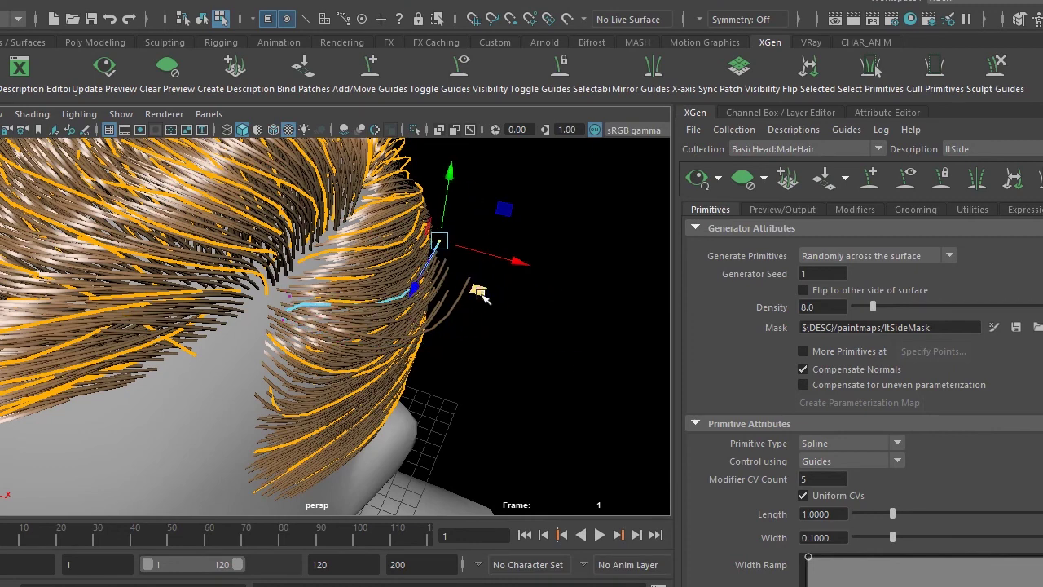
- Return to object selection and update the preview to check the corrected side hair
alt+right_drag(472, 284, 380, 301)
alt+drag(380, 301, 382, 306)
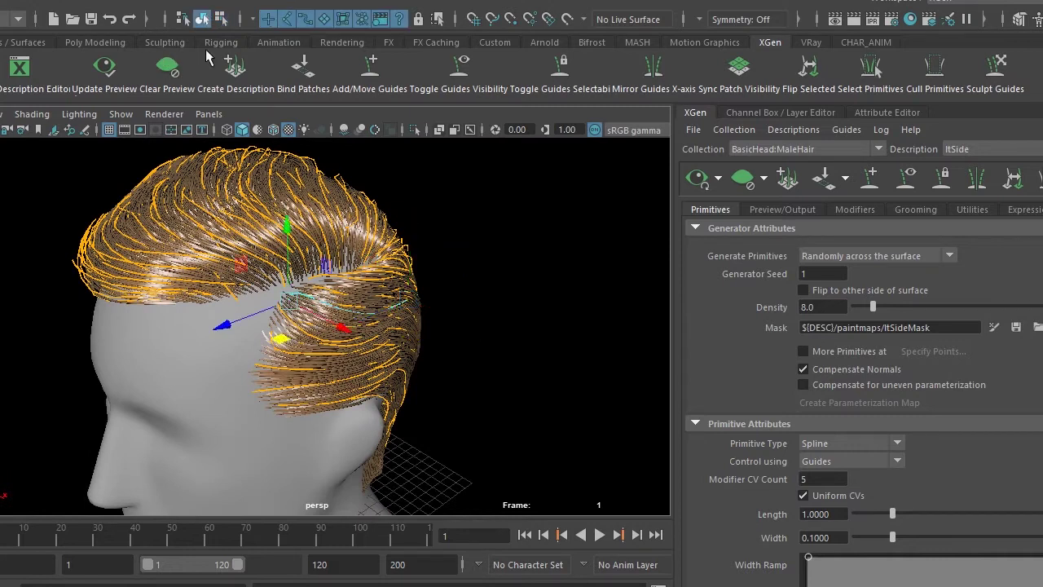
click(202, 19)
alt+drag(481, 423, 522, 440)
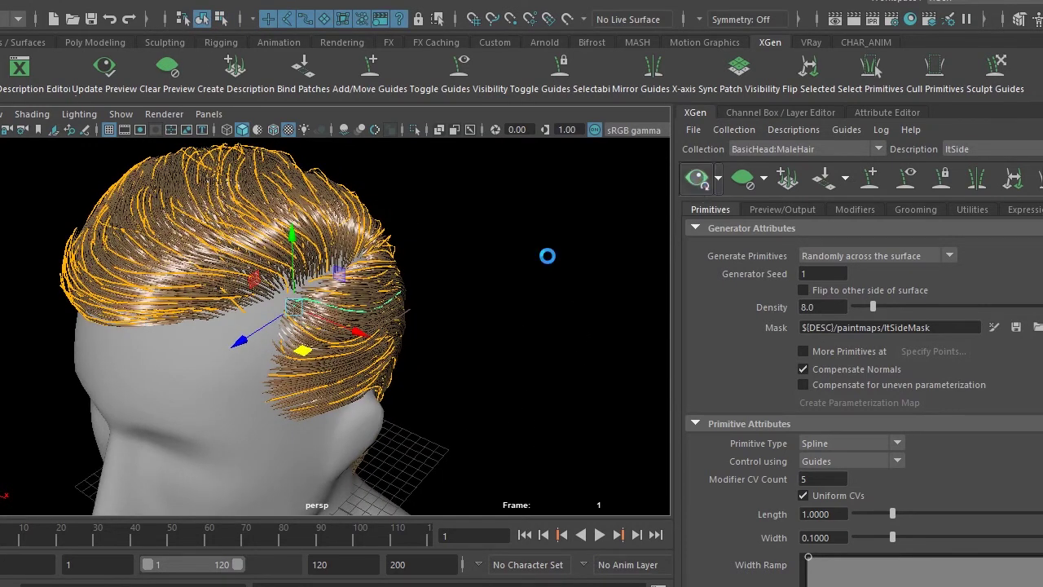